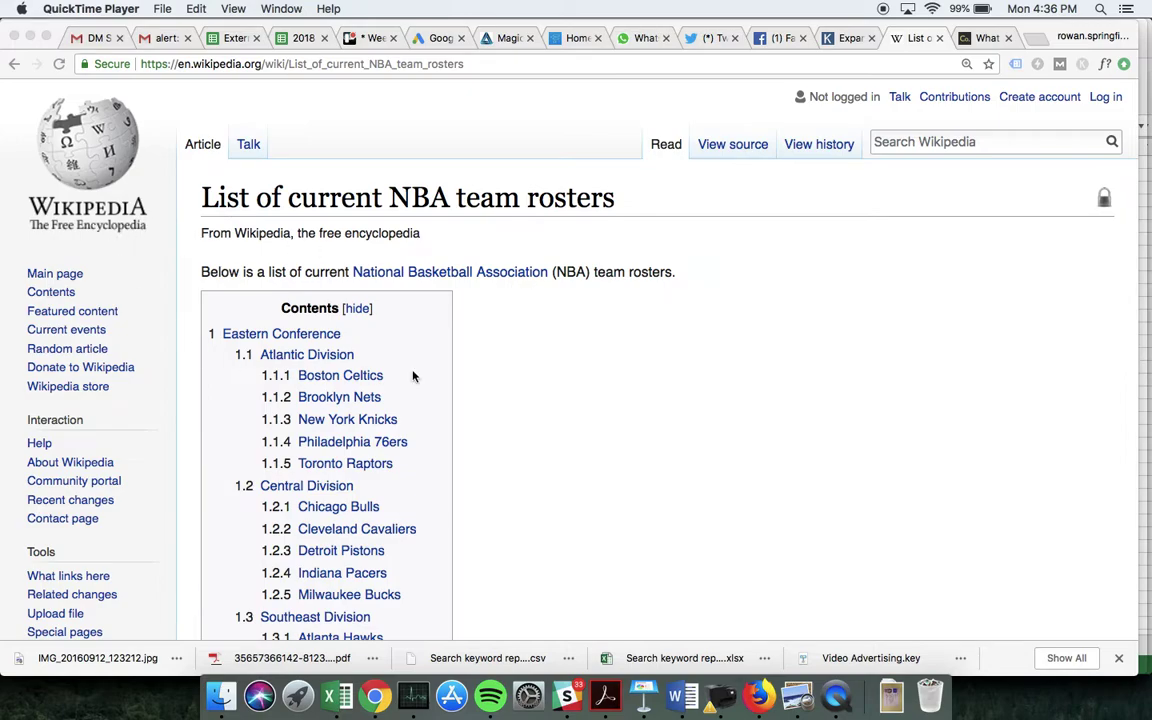
Copy the contents entries of the NBA rosters article from Boston Celtics through Sacramento Kings.
scroll(490, 360, down, 3)
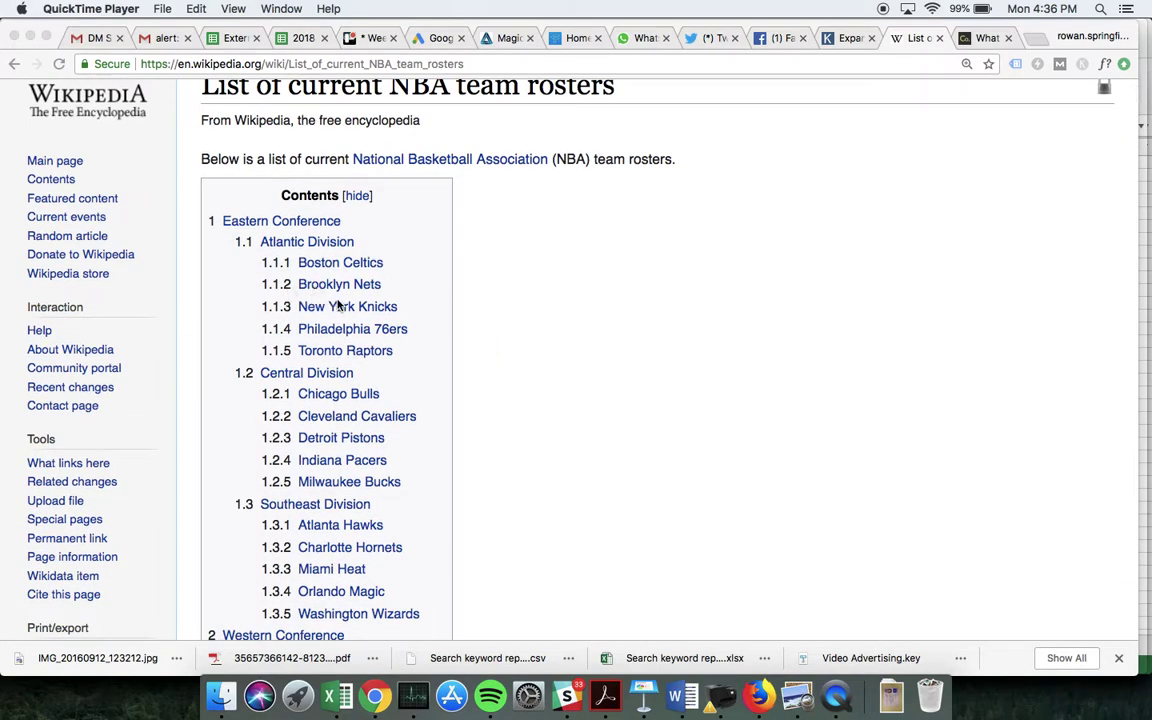
scroll(376, 355, down, 3)
scroll(373, 357, down, 10)
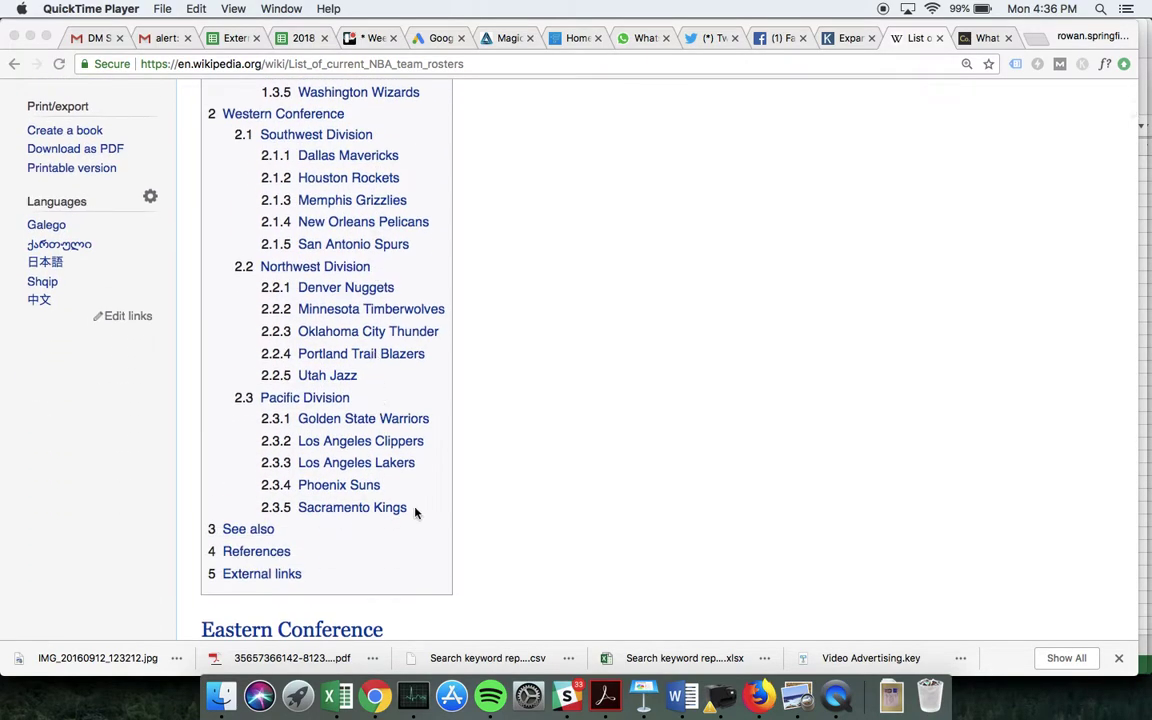
click(404, 474)
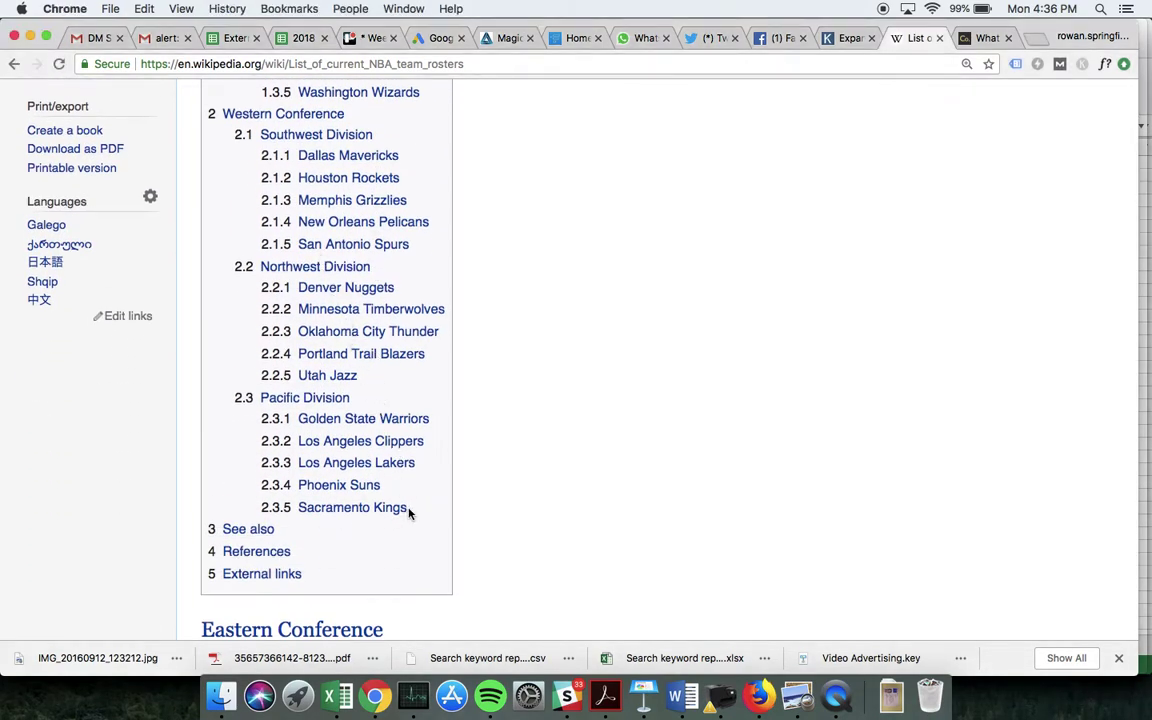
drag(409, 513, 323, 462)
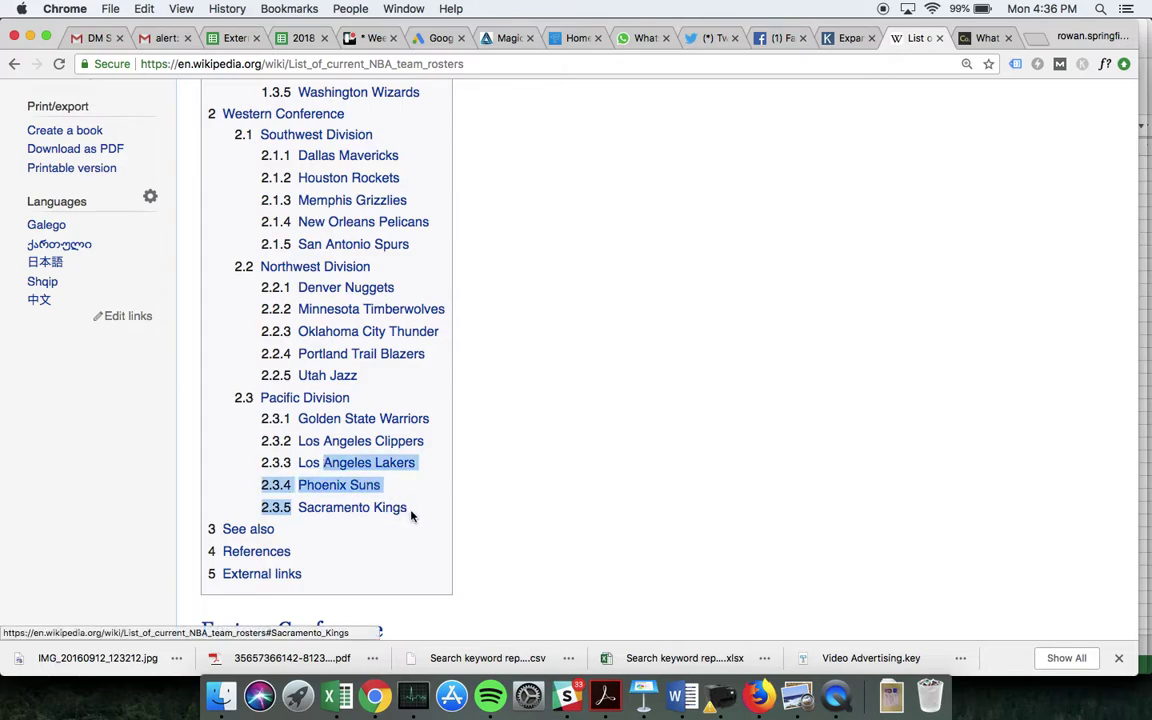
drag(417, 515, 236, 398)
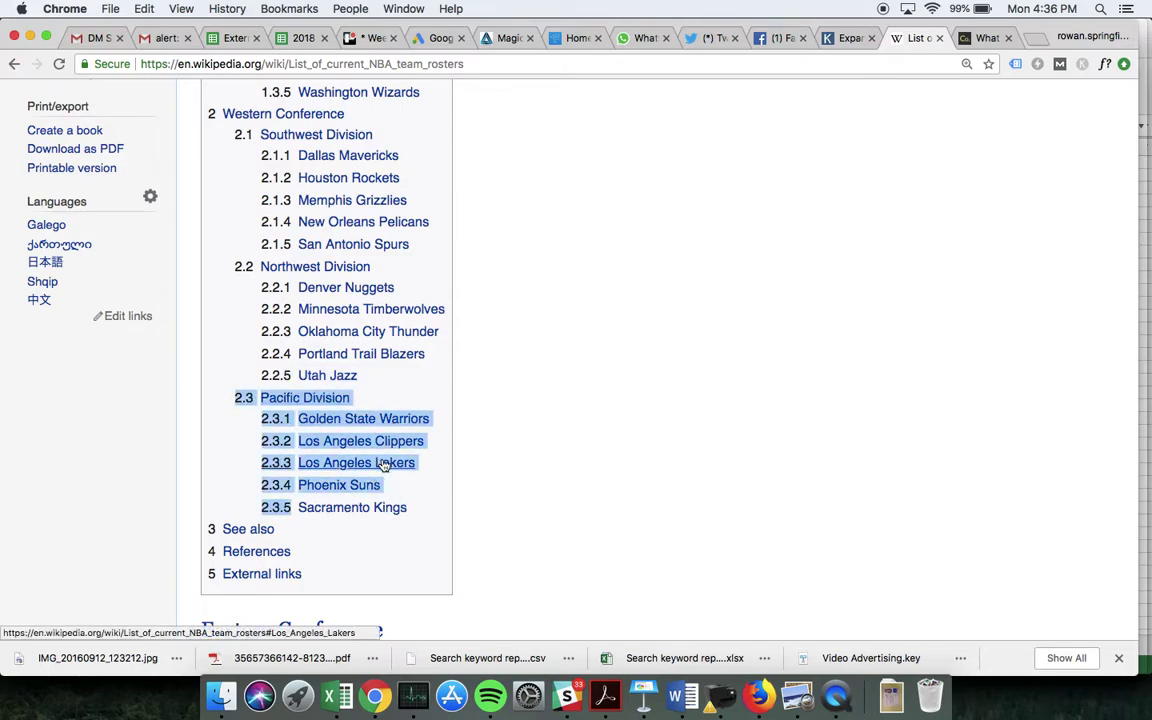
drag(445, 528, 250, 379)
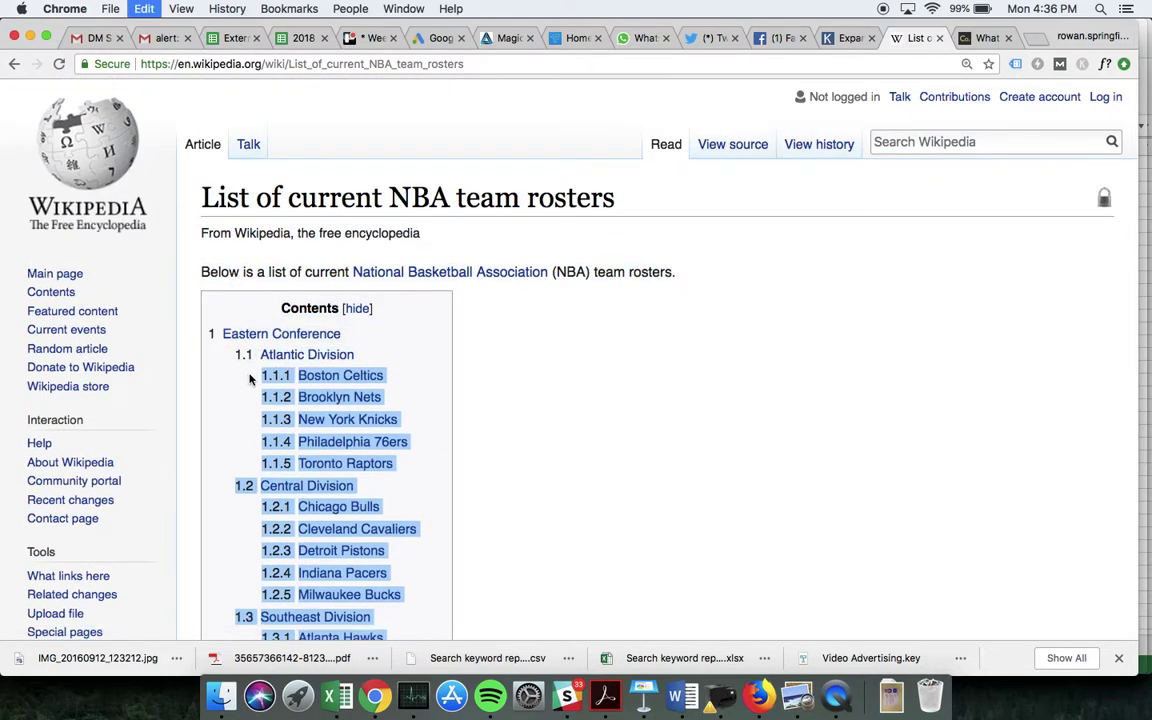
Switch to Excel, paste the copied team list starting at cell A1, and widen column A to fit the entries.
click(341, 697)
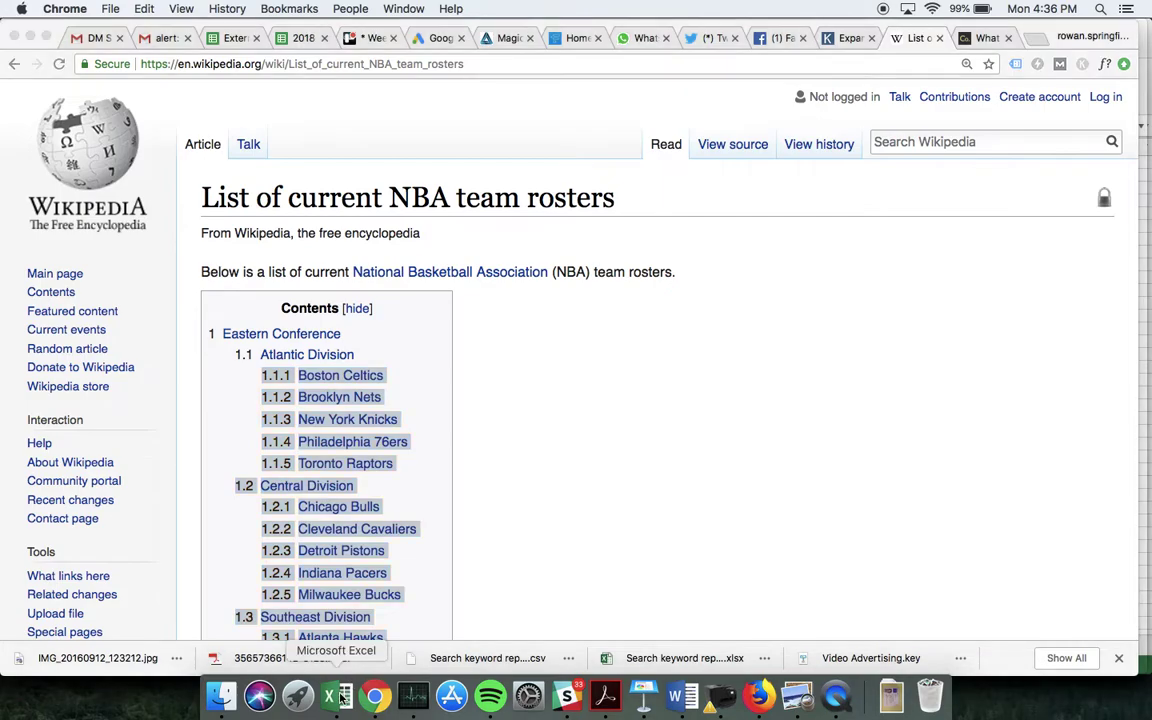
text(1.1.1Boston Celtics 1.1.2Brooklyn Nets 1.1.3New York Knicks 1.1.4Philadelphia 76ers 1.1.5Toronto Raptors 1.2Central Division 1.2.1Chicago Bulls 1.2.2Cleveland Cavaliers 1.2.3Detroit Pistons 1.2.4Indiana Pacers 1.2.5Milwaukee Bucks 1.3Southeast Division 1.3.1Atlanta Hawks 1.3.2Charlotte Hornets 1.3.3Miami Heat 1.3.4Orlando Magic 1.3.5Washington Wizards 2Western Conference 2.1Southwest Division 2.1.1Dallas Mavericks 2.1.2Houston Rockets 2.1.3Memphis Grizzlies 2.1.4New Orleans Pelicans 2.1.5San Antonio Spurs 2.2Northwest Division 2.2.1Denver Nuggets 2.2.2Minnesota Timberwolves 2.2.3Oklahoma City Thunder 2.2.4Portland Trail Blazers 2.2.5Utah Jazz 2.3Pacific Division 2.3.1Golden State Warriors 2.3.2Los Angeles Clippers 2.3.3Los Angeles Lakers 2.3.4Phoenix Suns 2.3.5Sacramento Kings 3)
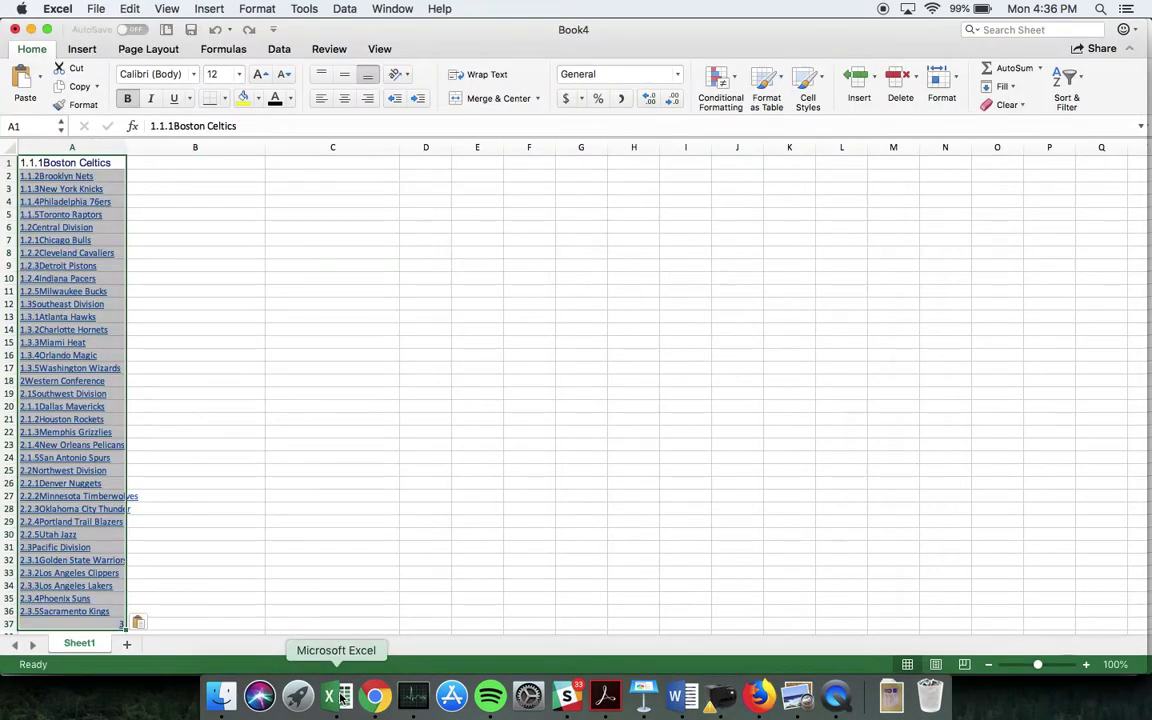
drag(126, 147, 180, 147)
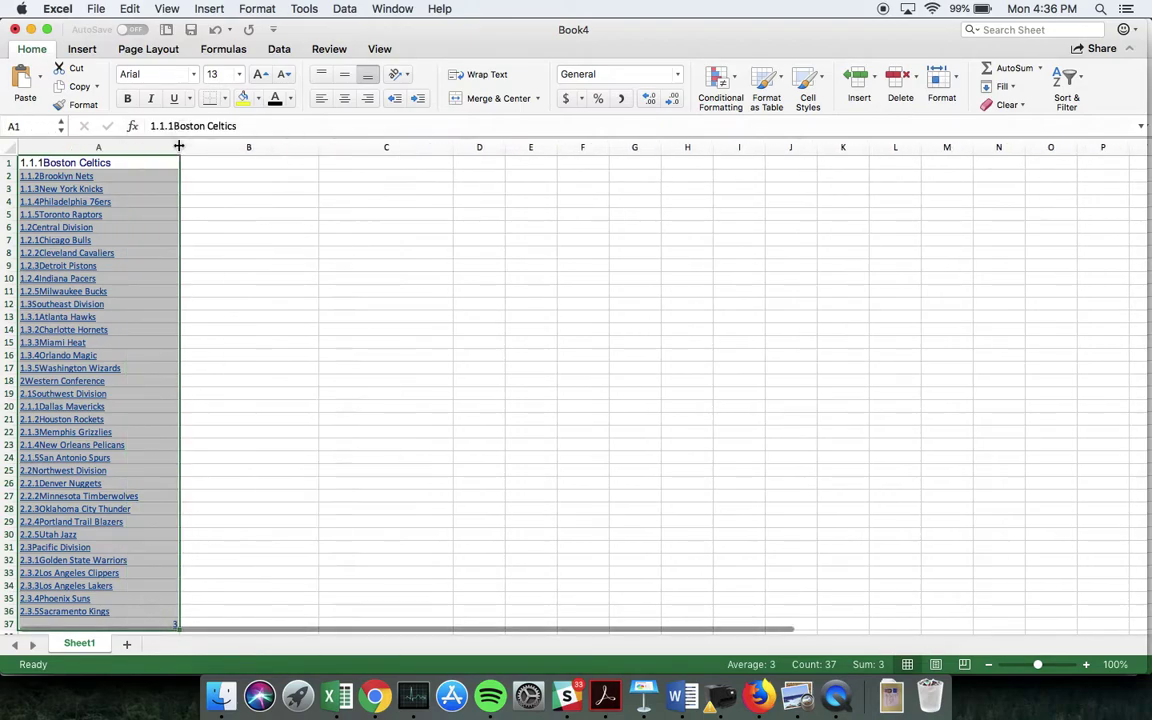
click(267, 287)
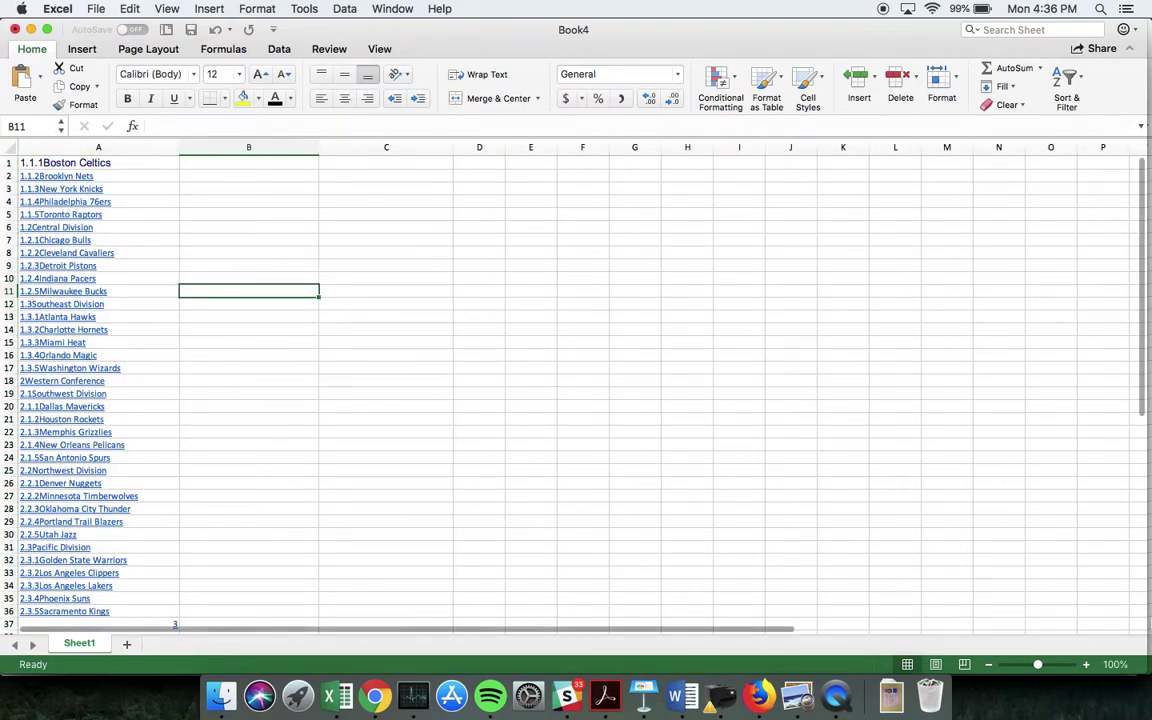
Enlarge the sheet to 140% and delete the Central Division row from the team list.
click(1086, 665)
click(1086, 665)
click(1086, 665)
click(1086, 665)
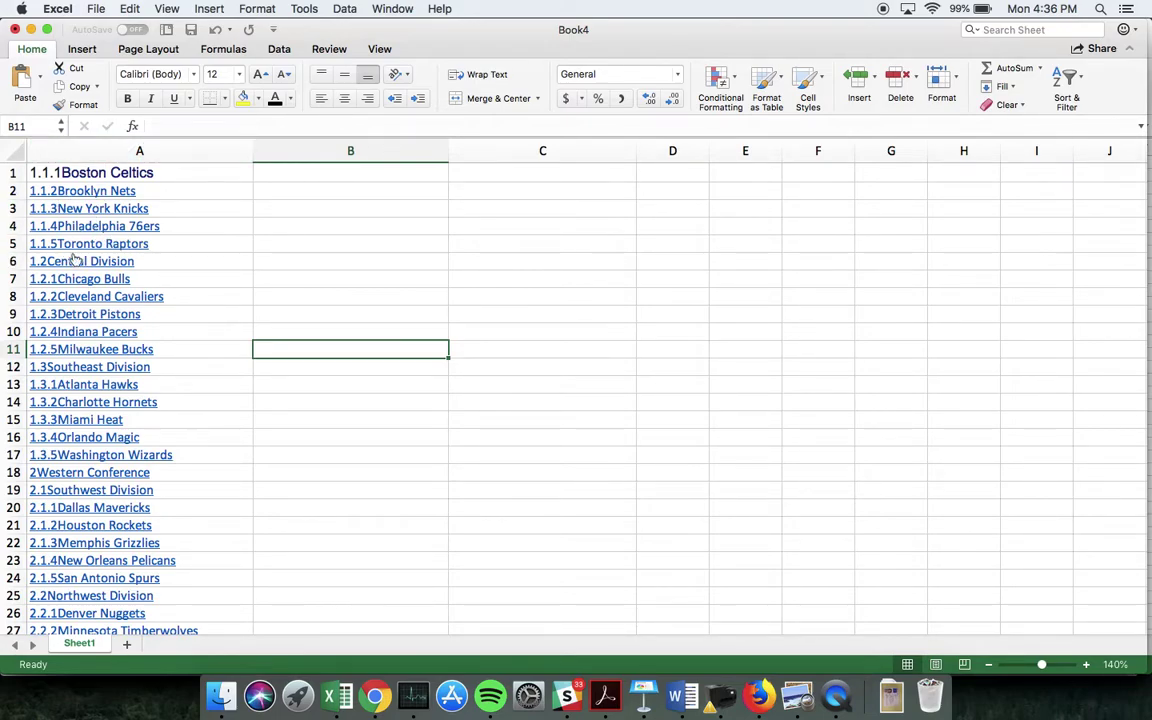
key(Up)
key(Up)
key(Up)
key(Up)
key(Up)
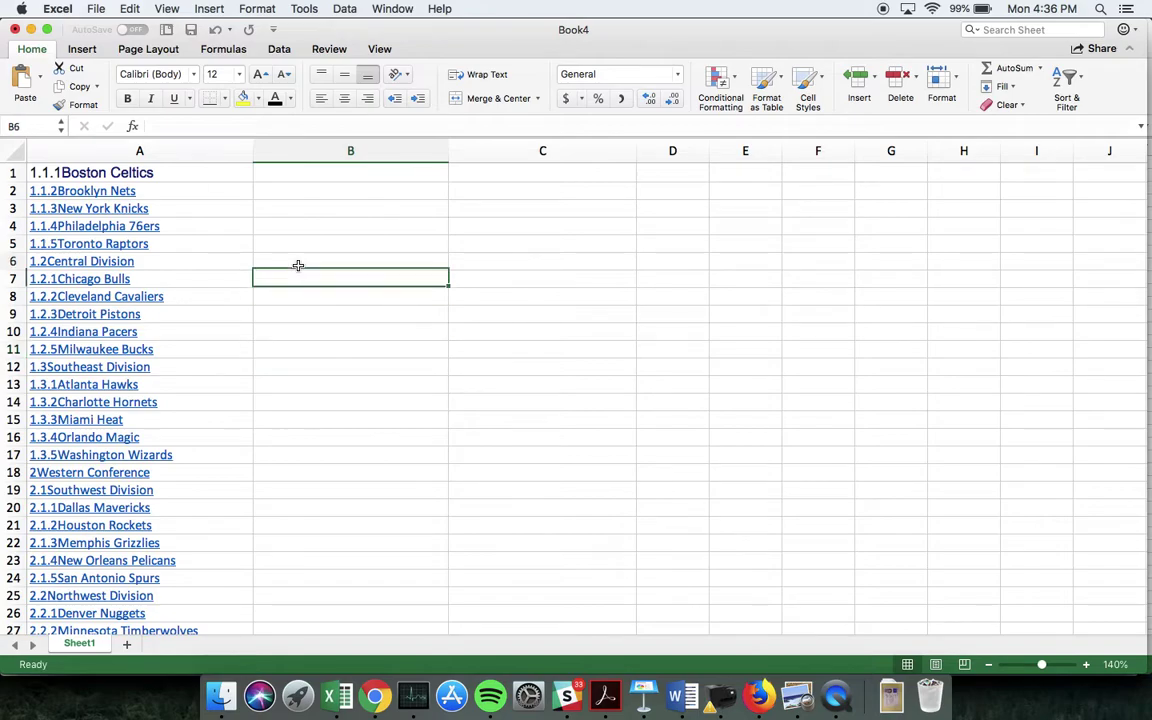
key(shift+space)
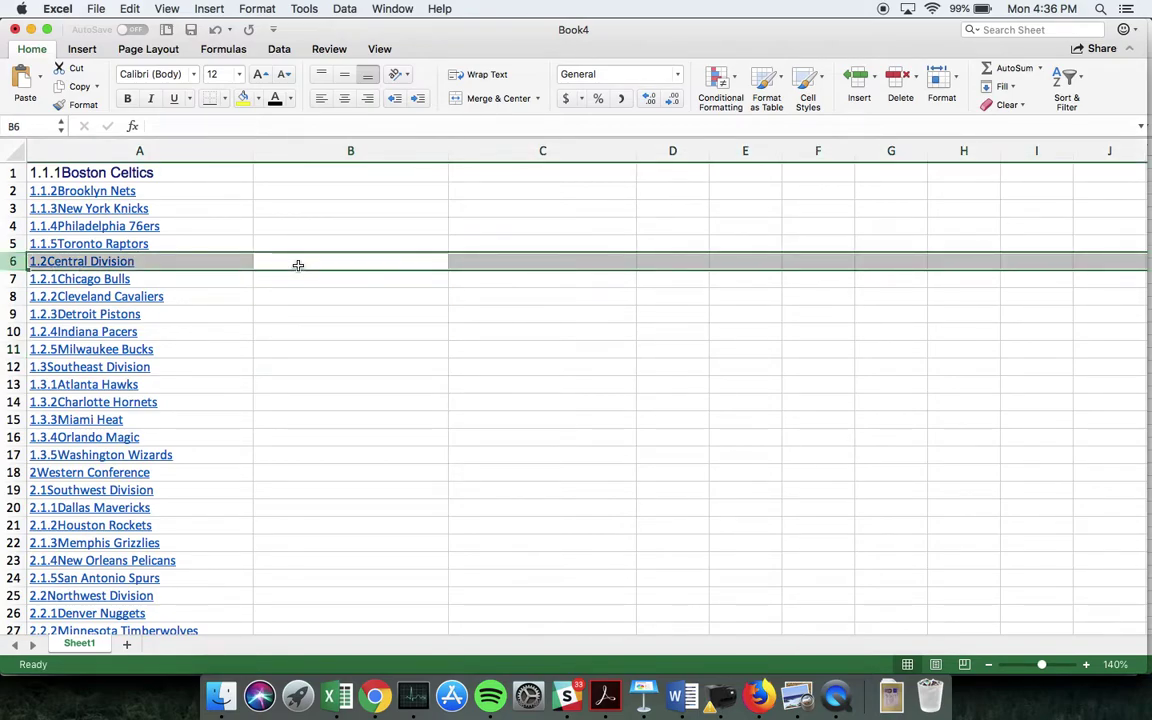
key(ctrl+minus)
Delete the Southeast Division and Western Conference heading rows from the team list.
click(272, 346)
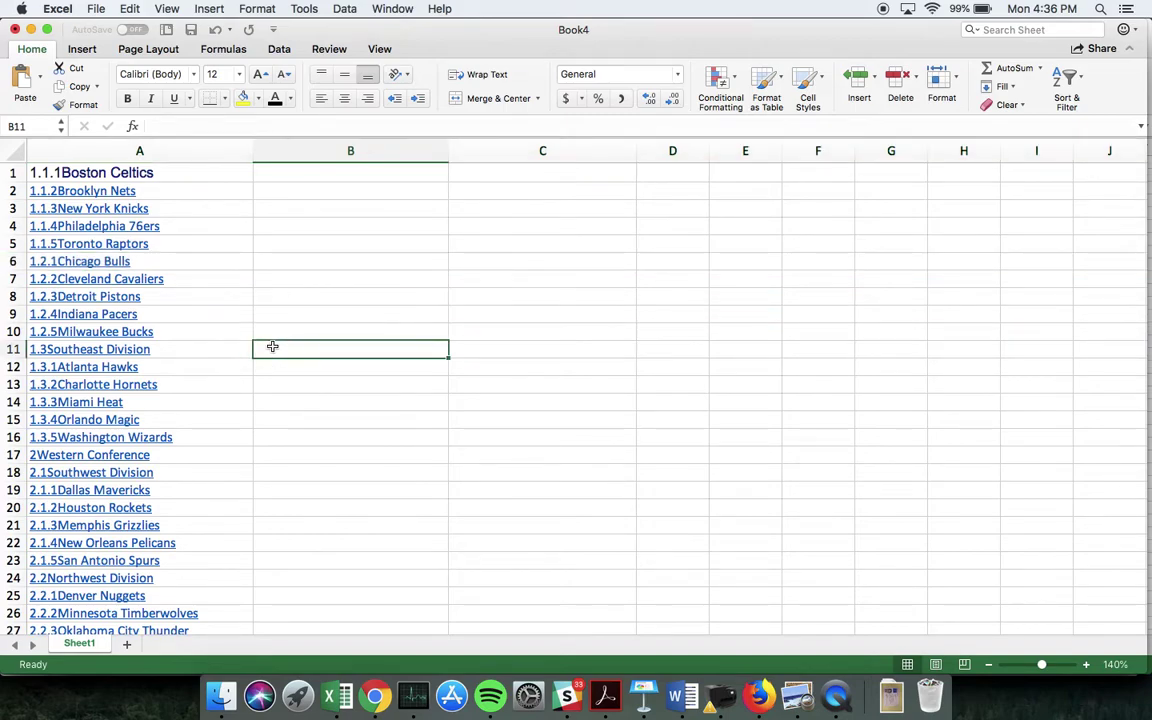
key(shift+space)
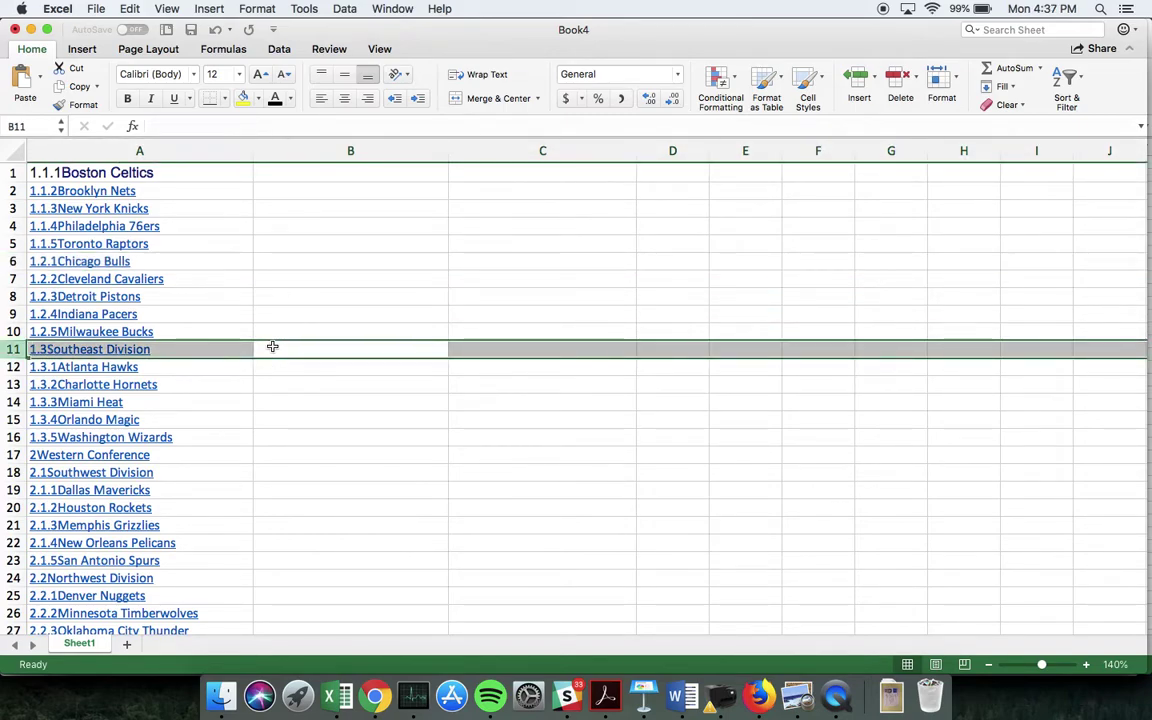
key(ctrl+minus)
click(281, 434)
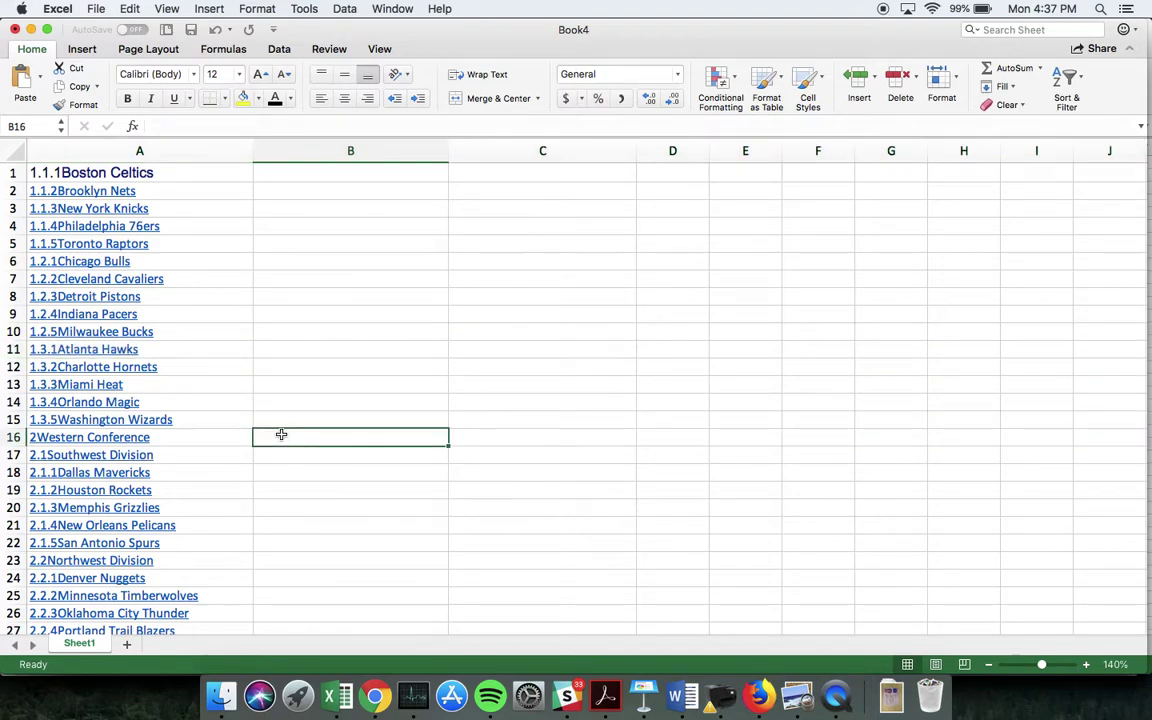
click(14, 437)
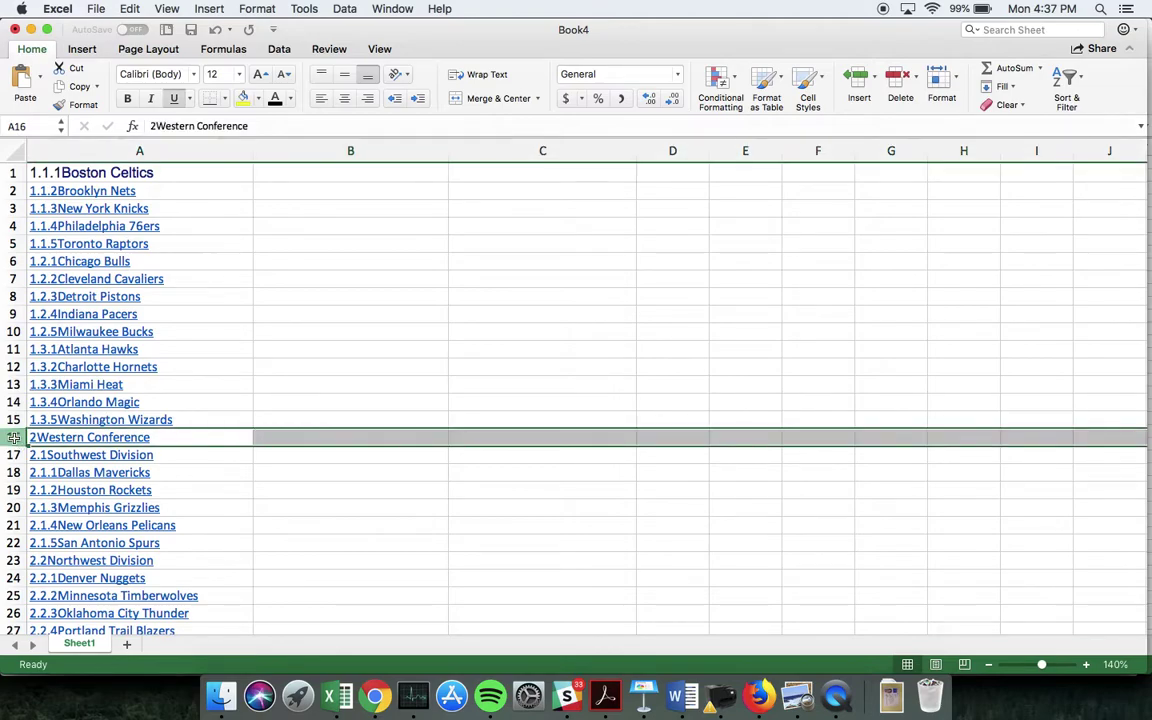
key(ctrl+minus)
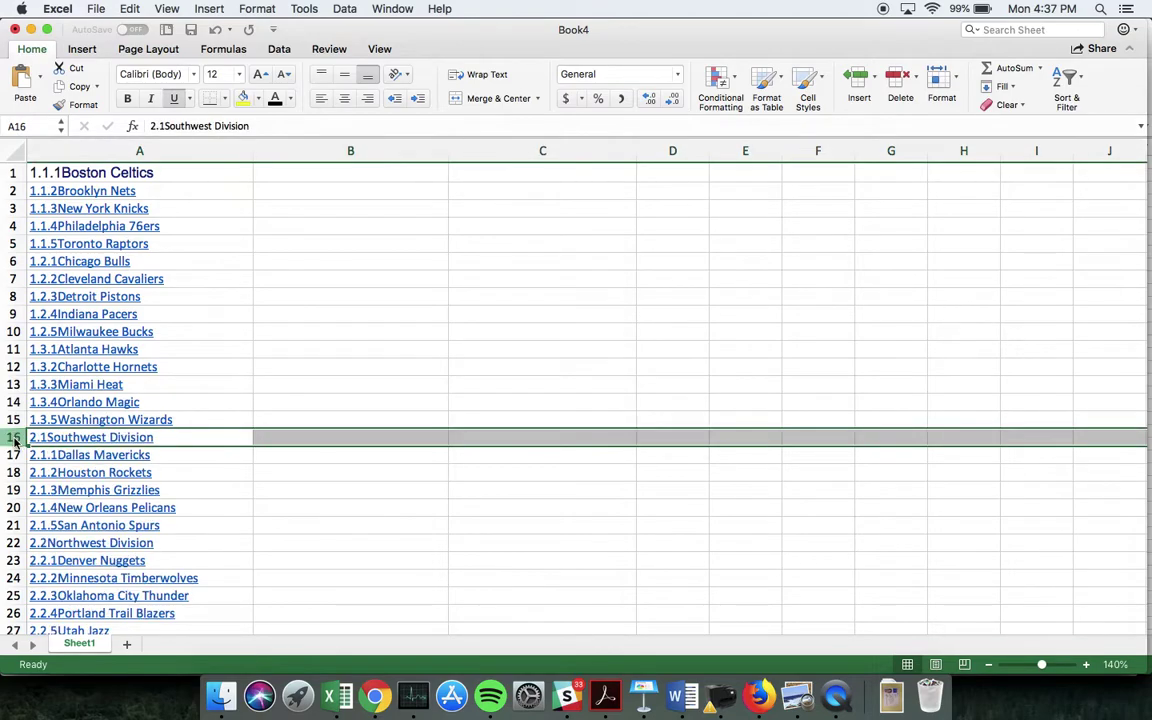
Delete the Northwest Division and Pacific Division heading rows from the team list.
scroll(234, 396, down, 3)
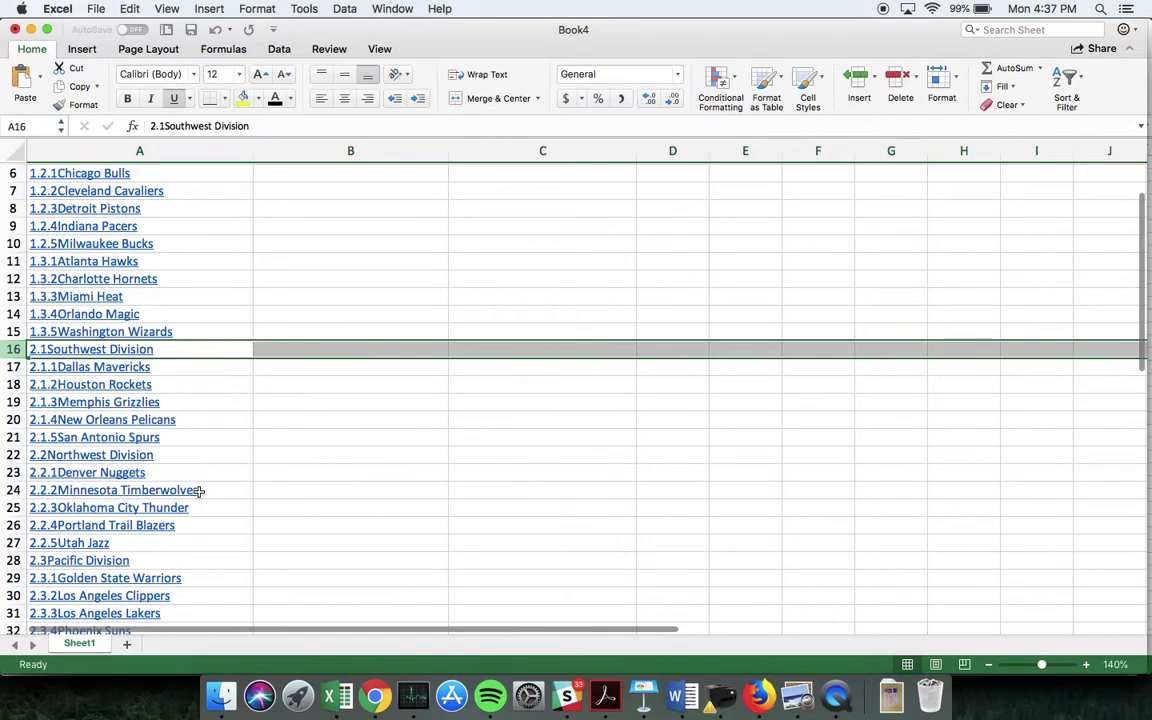
click(16, 455)
key(ctrl+minus)
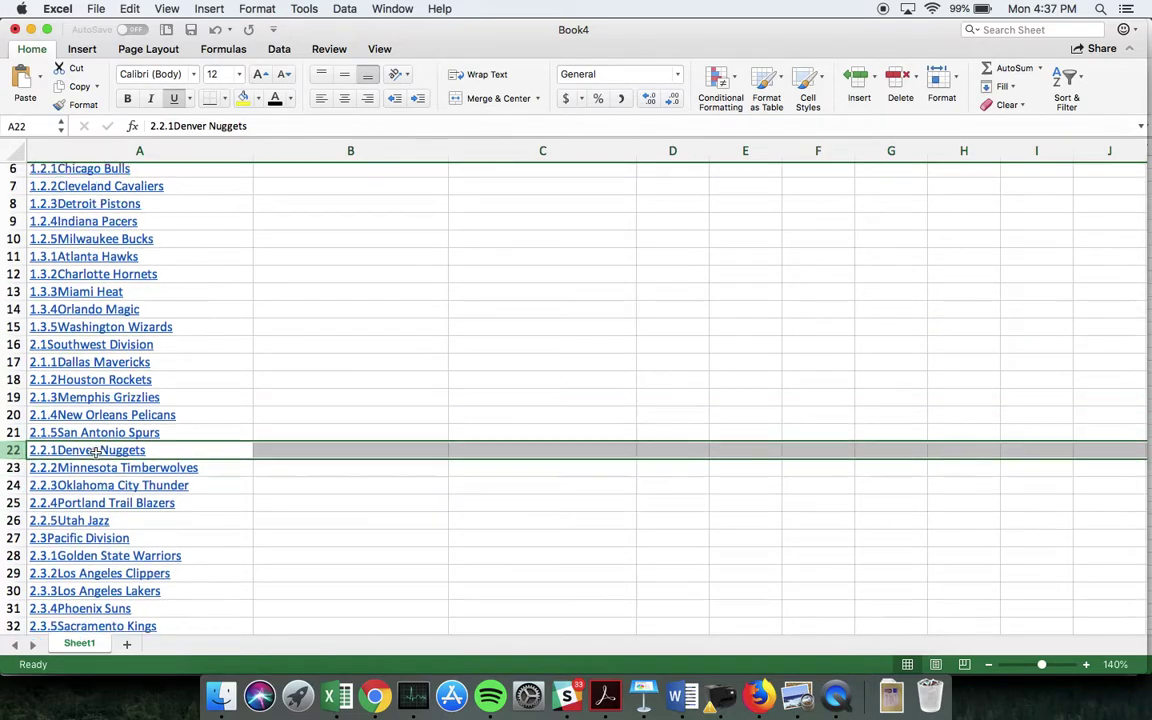
scroll(14, 456, down, 2)
click(14, 463)
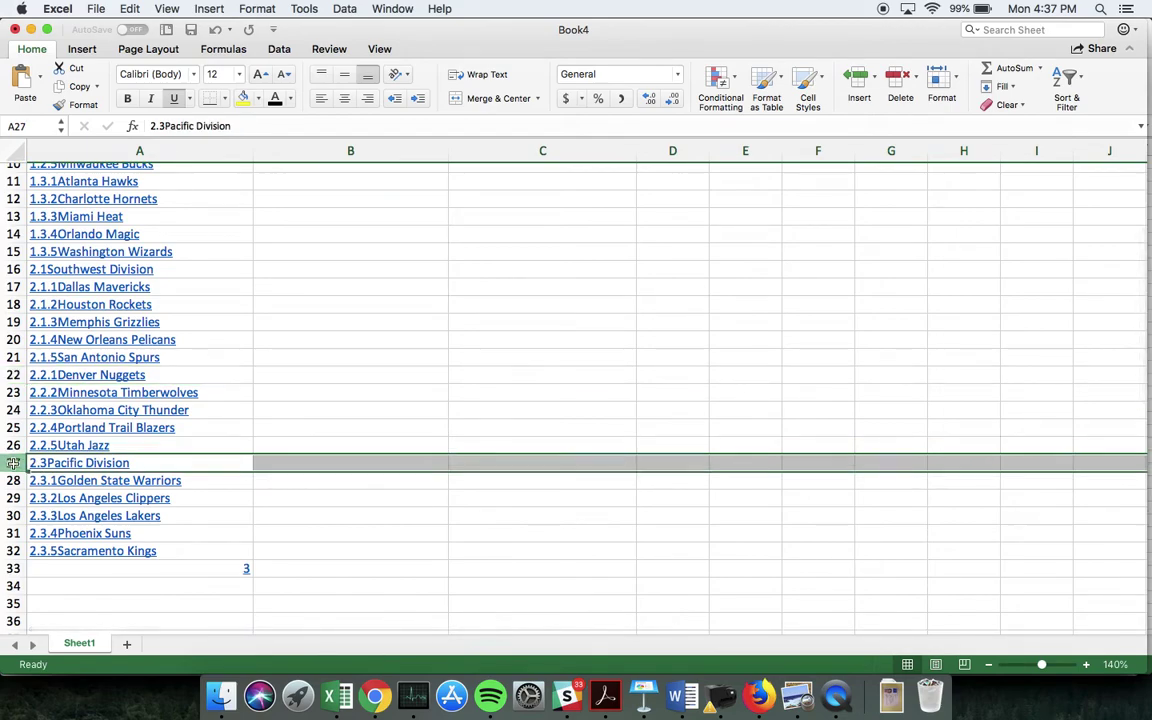
key(ctrl+minus)
Delete the remaining Southwest Division heading row above Dallas Mavericks.
scroll(259, 457, up, 5)
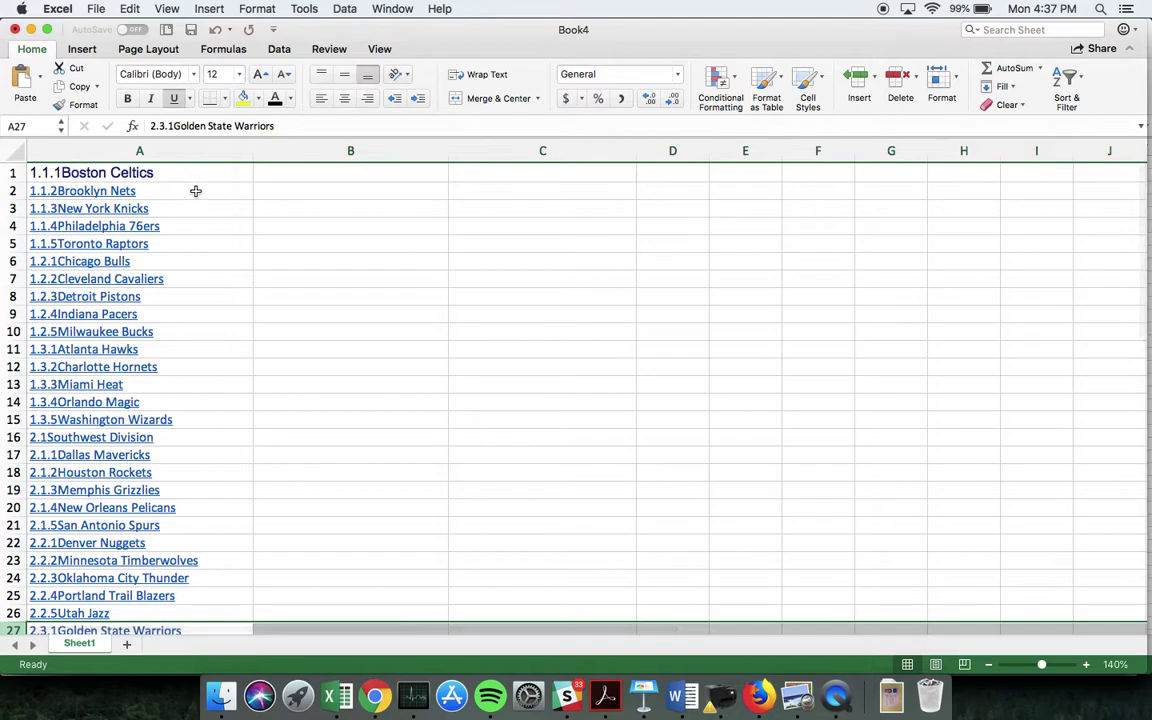
scroll(195, 191, down, 5)
scroll(195, 191, up, 4)
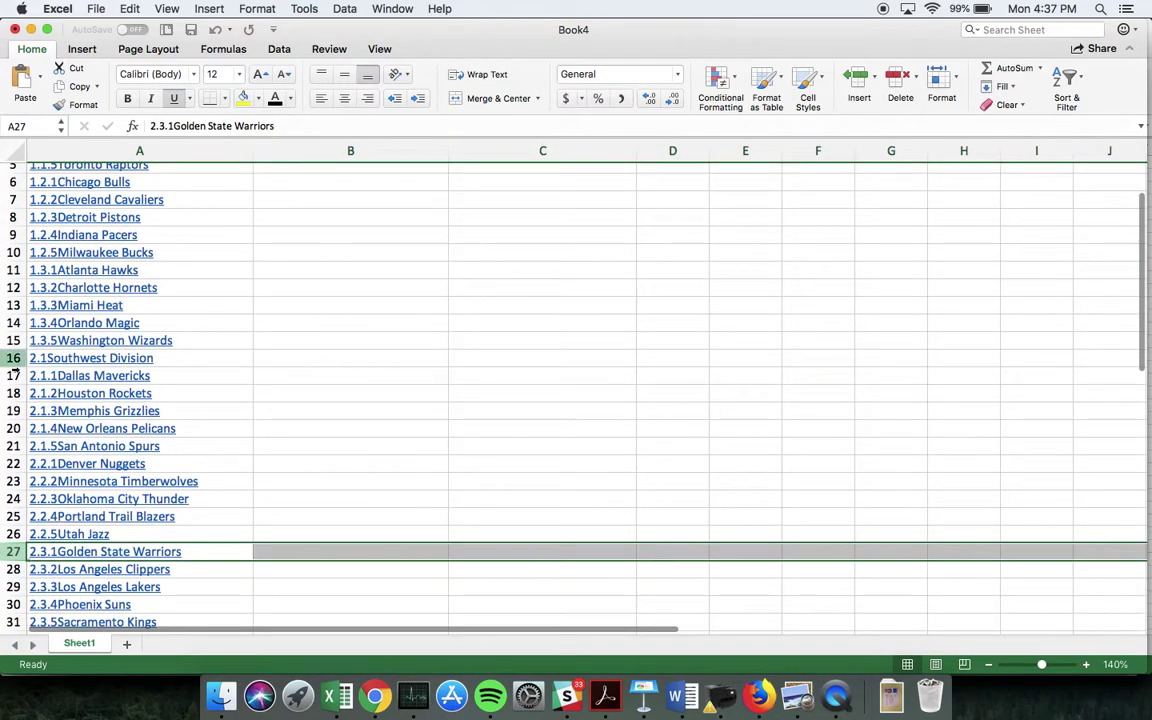
click(14, 356)
key(ctrl+minus)
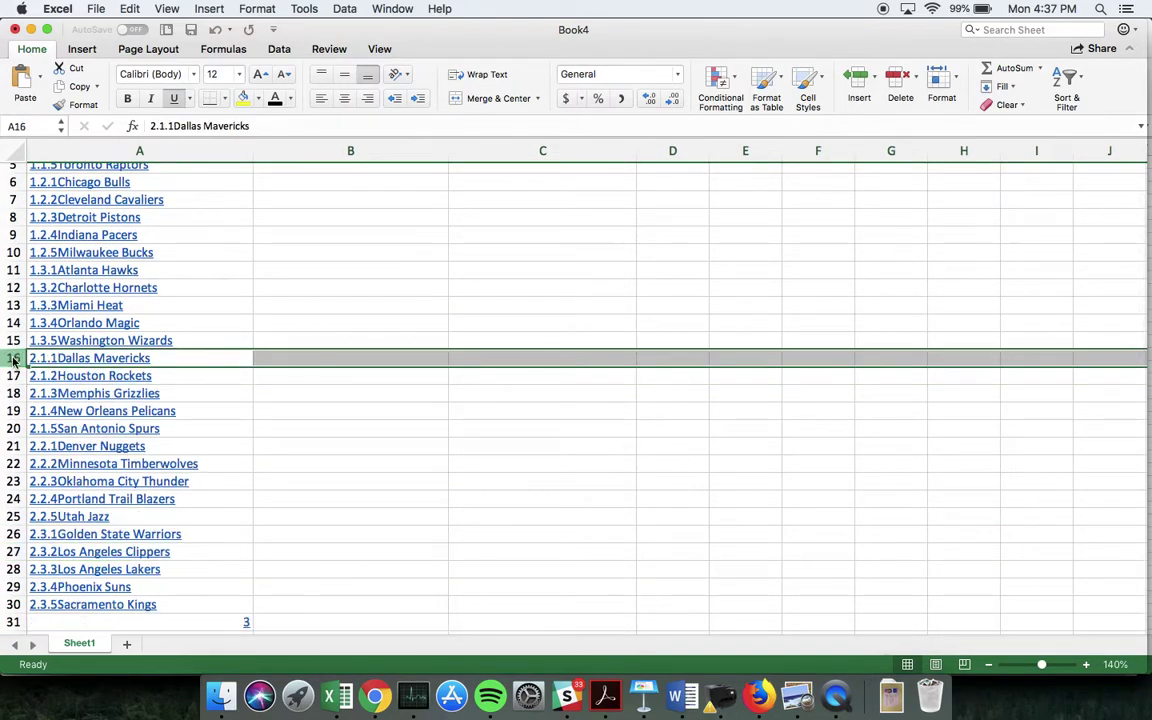
Replace all matches of "*1" in column A with nothing to strip numbering ending in 1.
scroll(262, 332, up, 4)
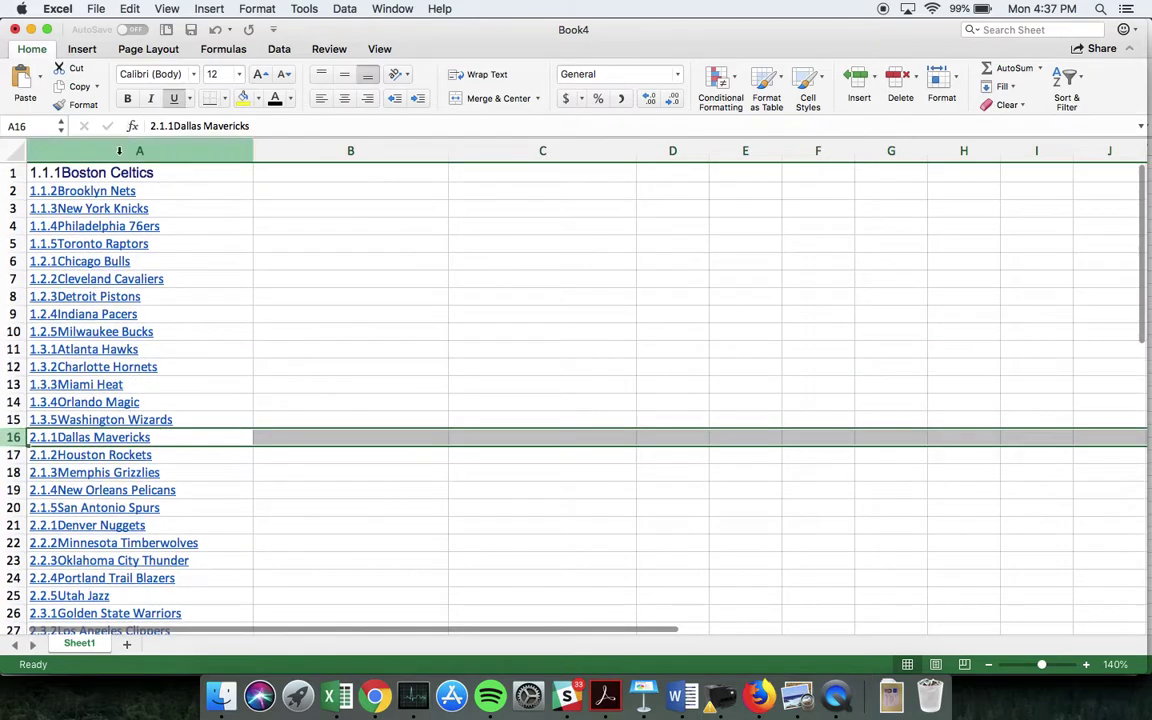
click(118, 150)
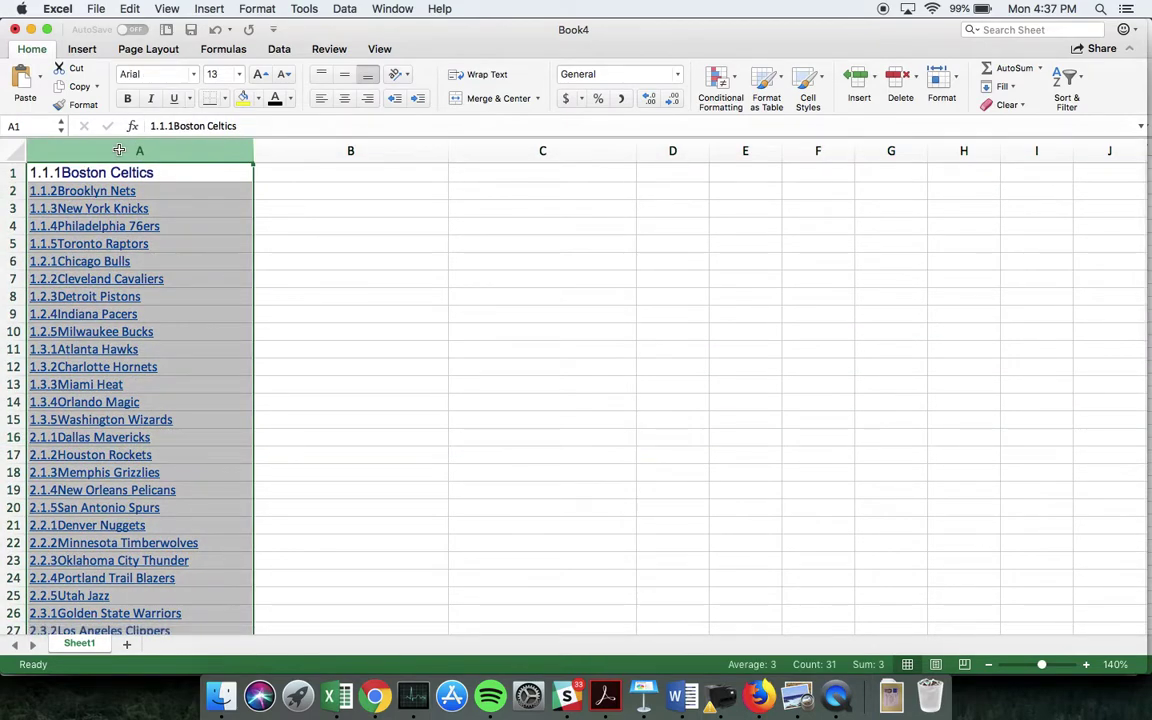
key(ctrl+h)
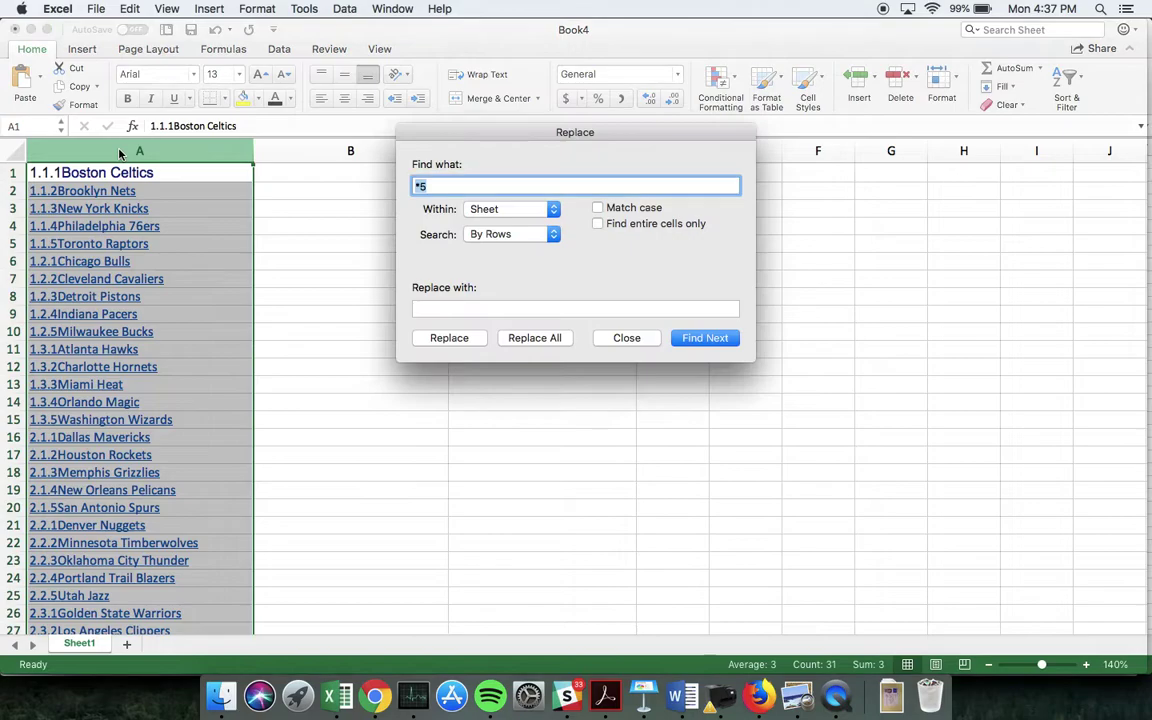
key(BackSpace)
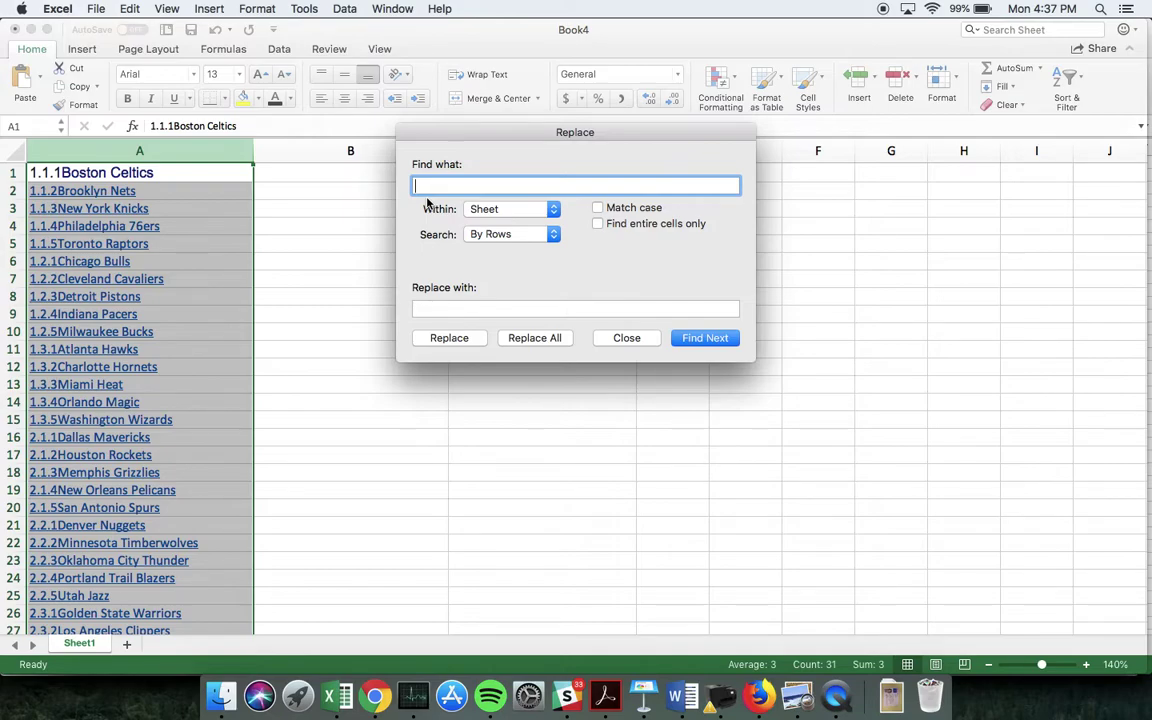
text(*1)
click(522, 336)
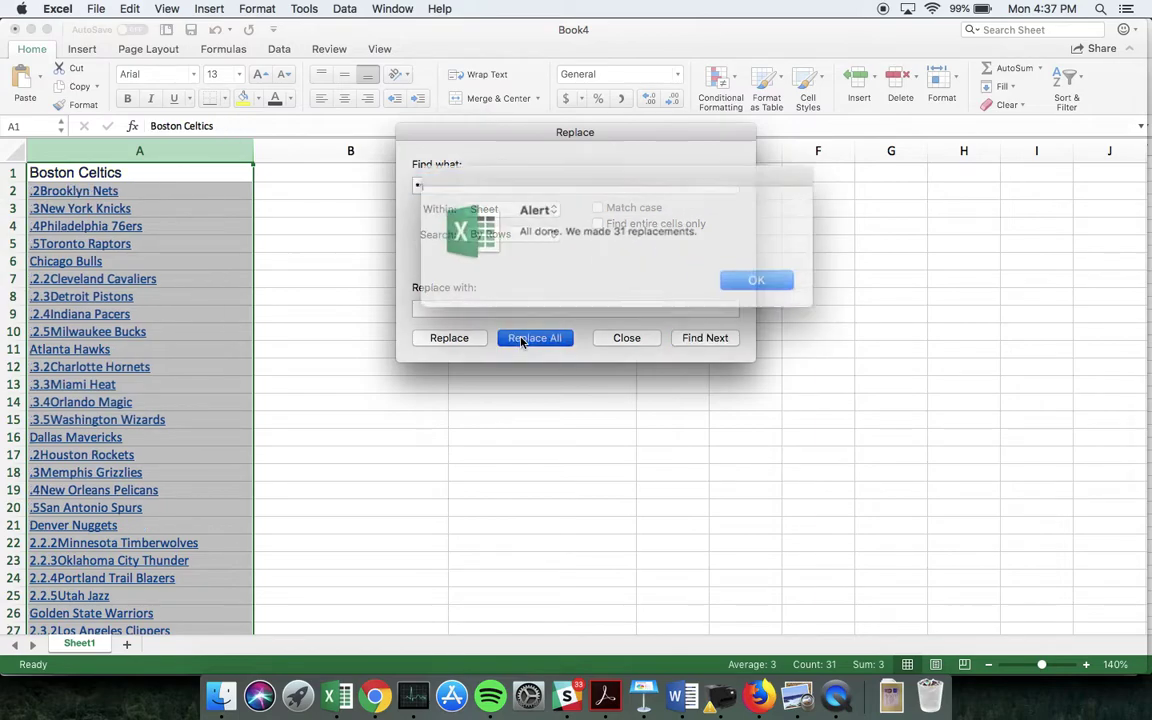
click(718, 271)
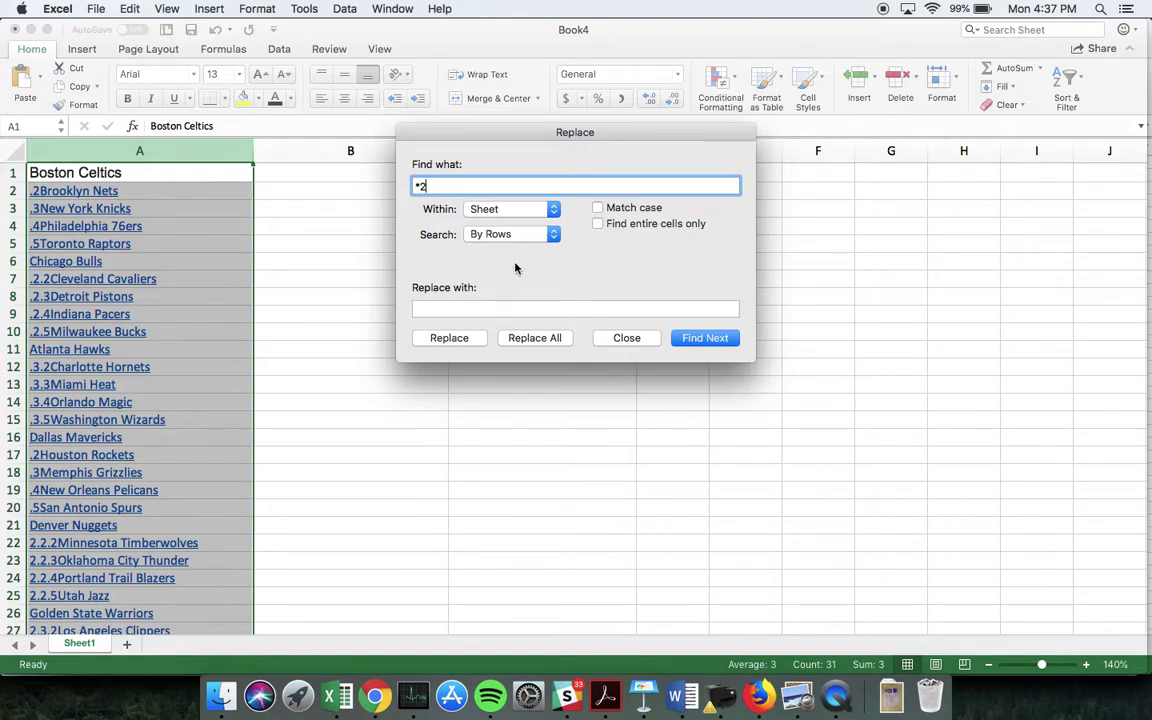
Replace all matches of "*2" and of "*3" in column A with nothing.
click(530, 343)
click(718, 271)
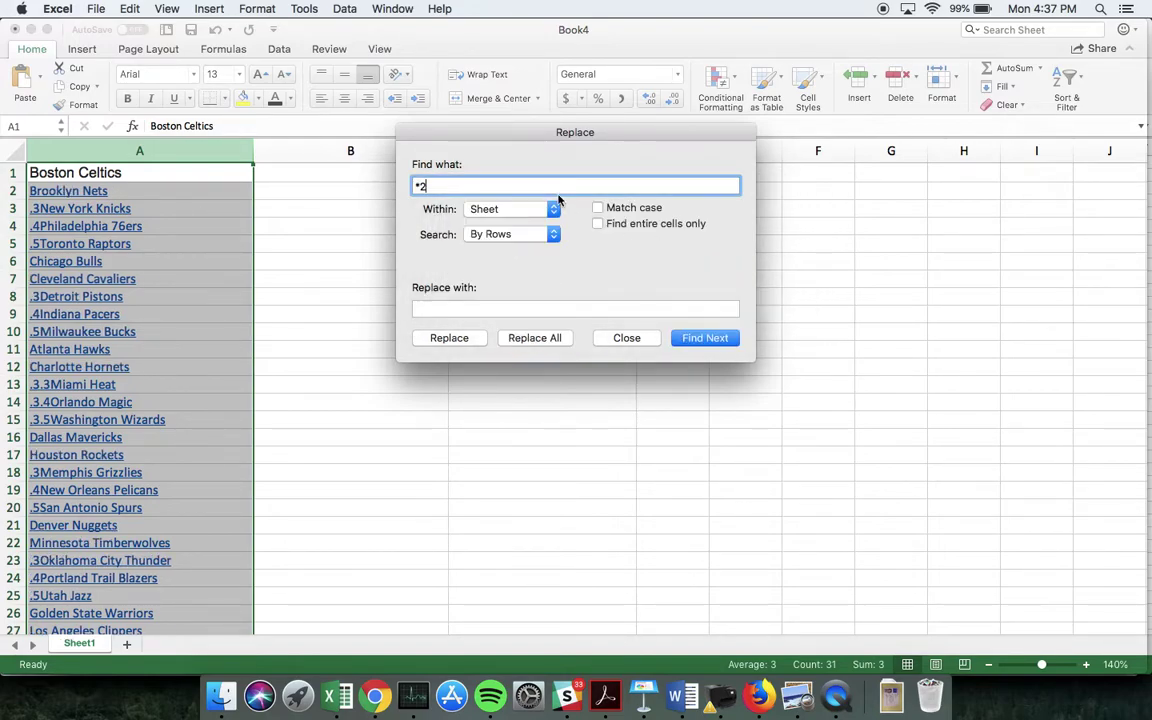
click(527, 337)
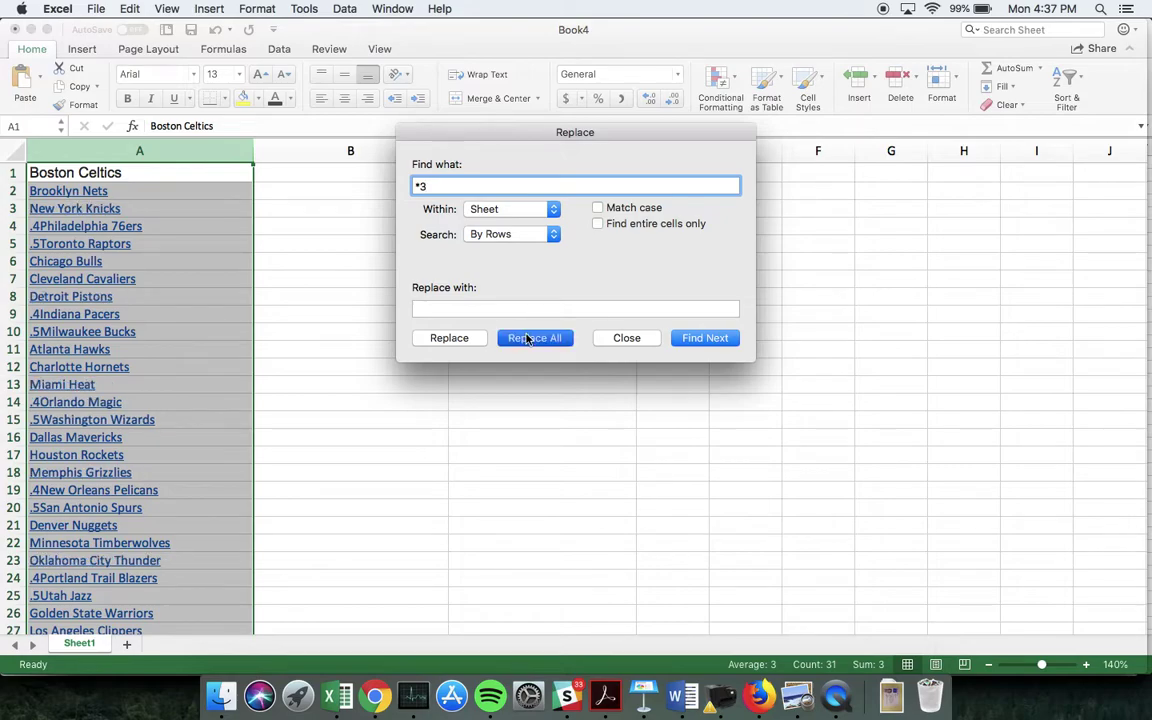
key(Return)
Replace all matches of "*4" and of "*5" in column A with nothing.
key(BackSpace)
text(4)
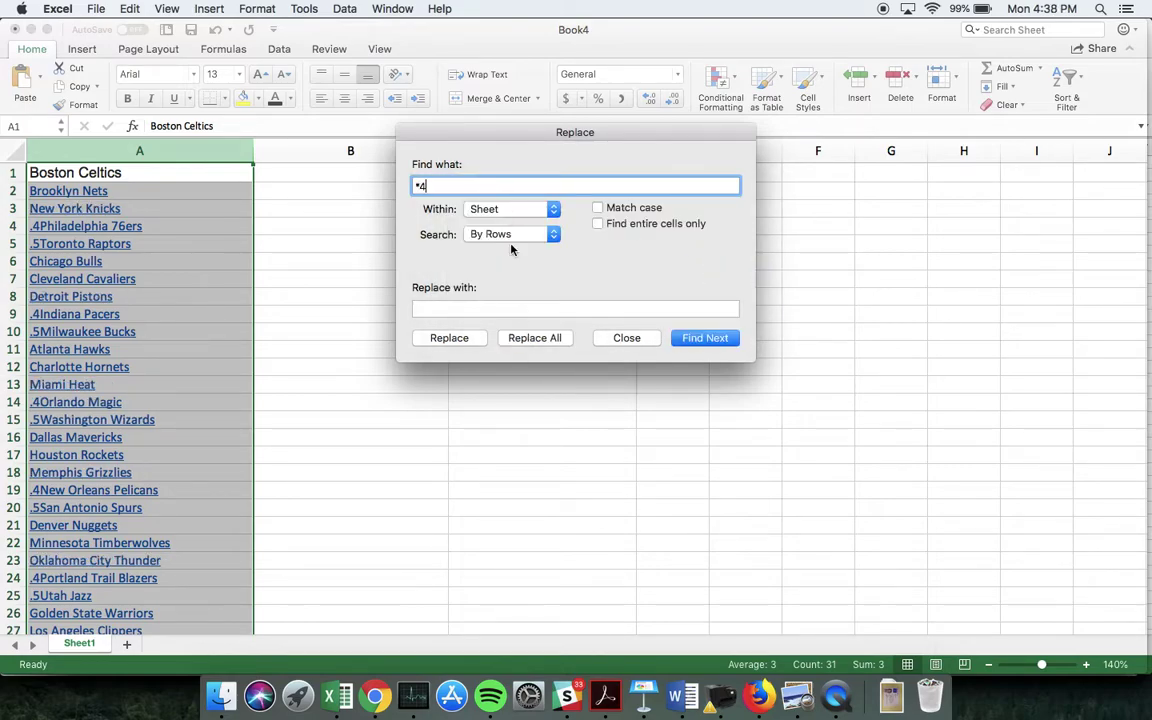
click(522, 337)
key(Return)
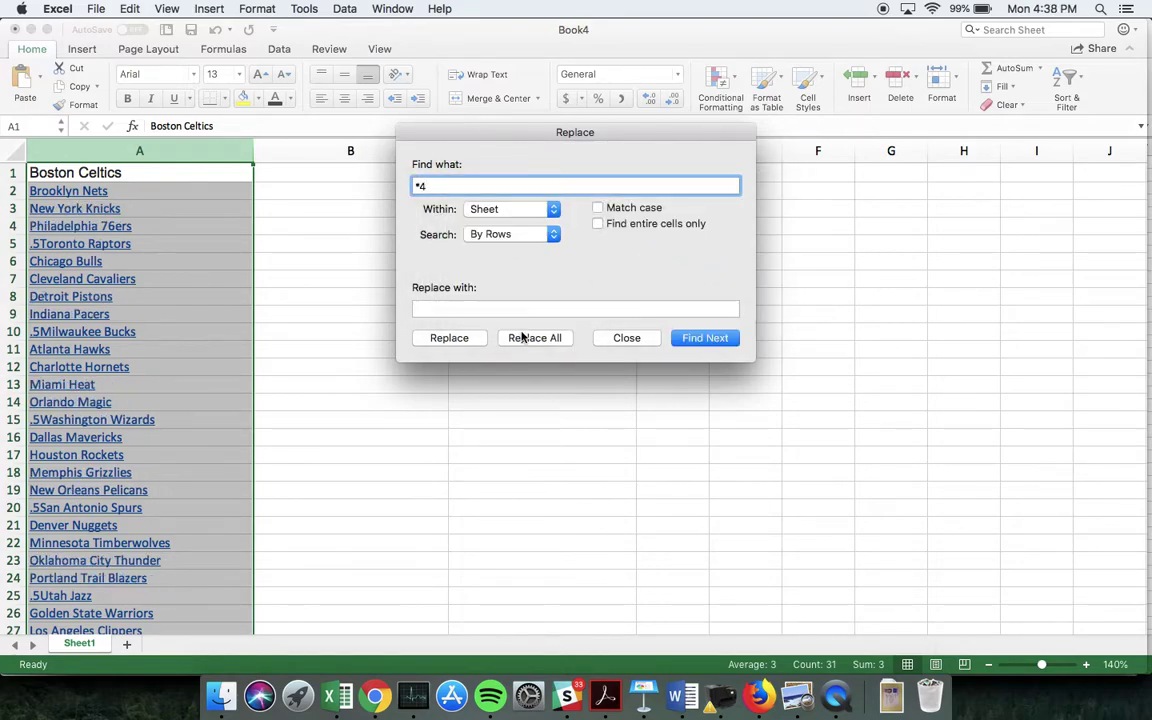
key(BackSpace)
text(5)
click(541, 338)
key(Return)
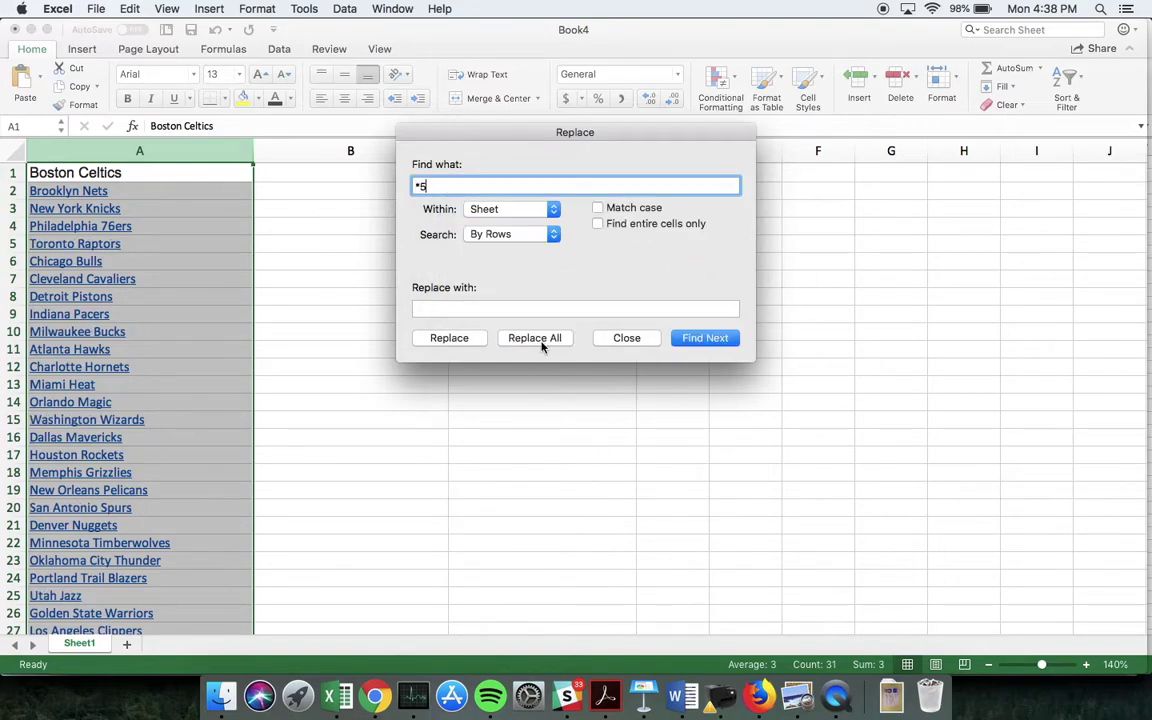
Close the Replace dialog and insert a blank row above Boston Celtics.
key(Escape)
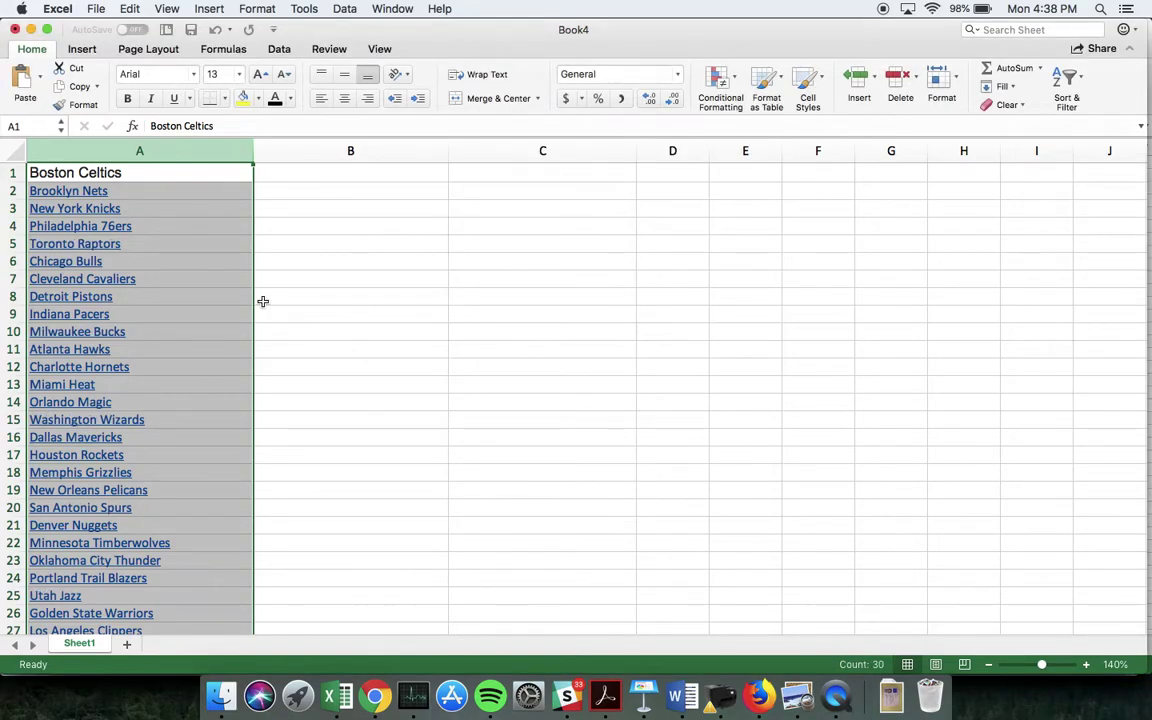
click(339, 309)
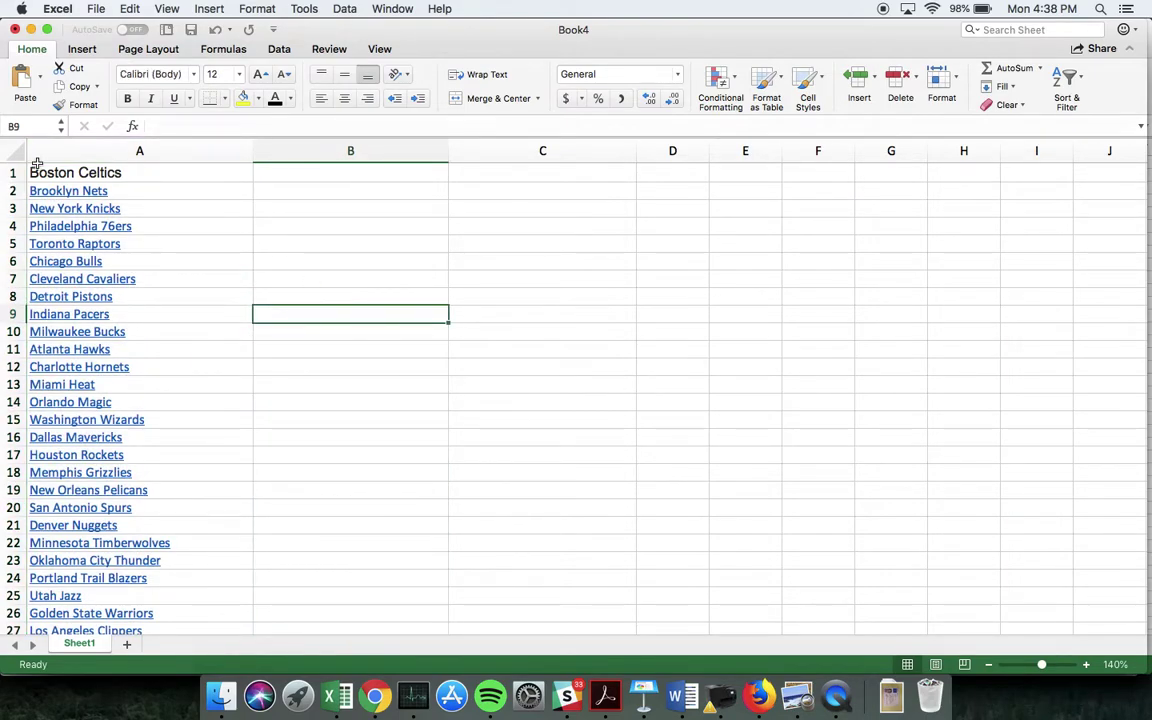
click(8, 172)
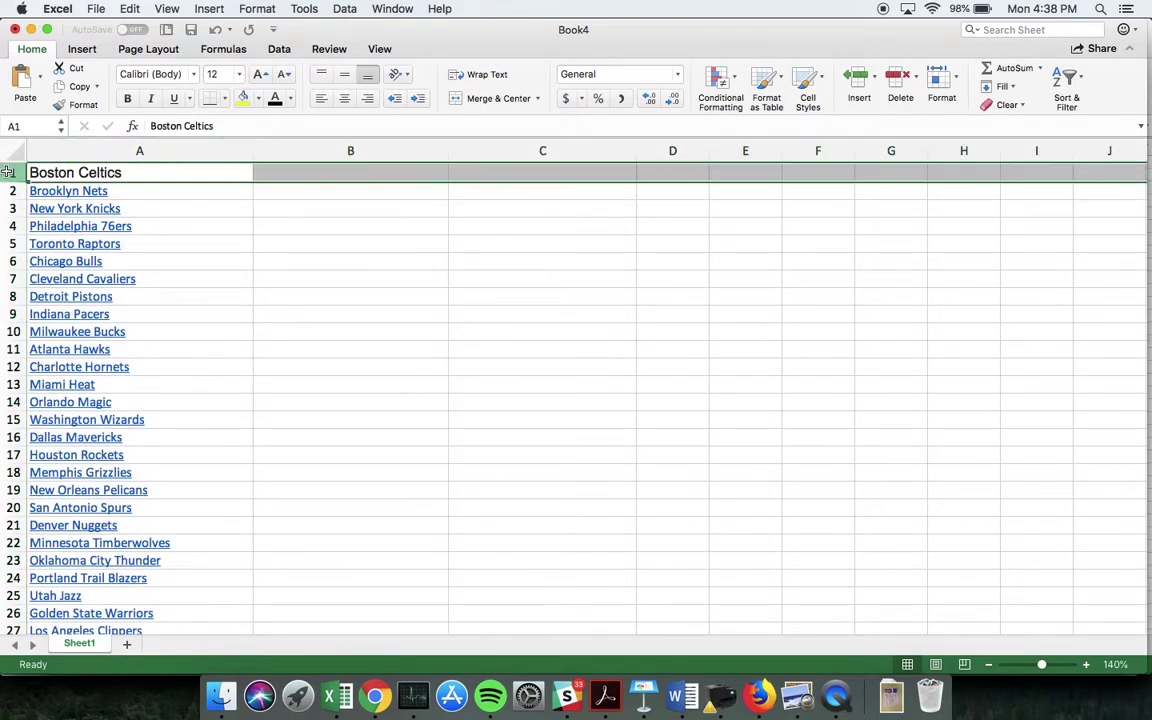
key(super+shift+plus)
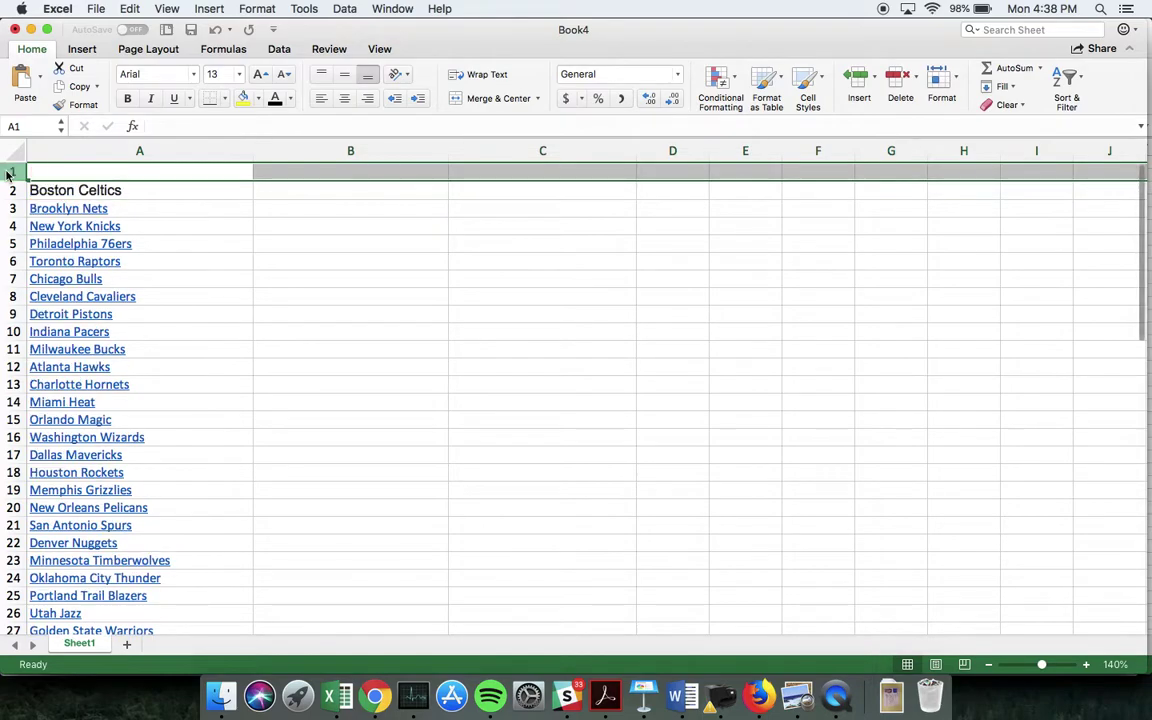
Enter the headers "Ad Group" in A1 and "Keyword" in B1, and narrow column A to fit the team names.
click(58, 172)
text(Ad Group)
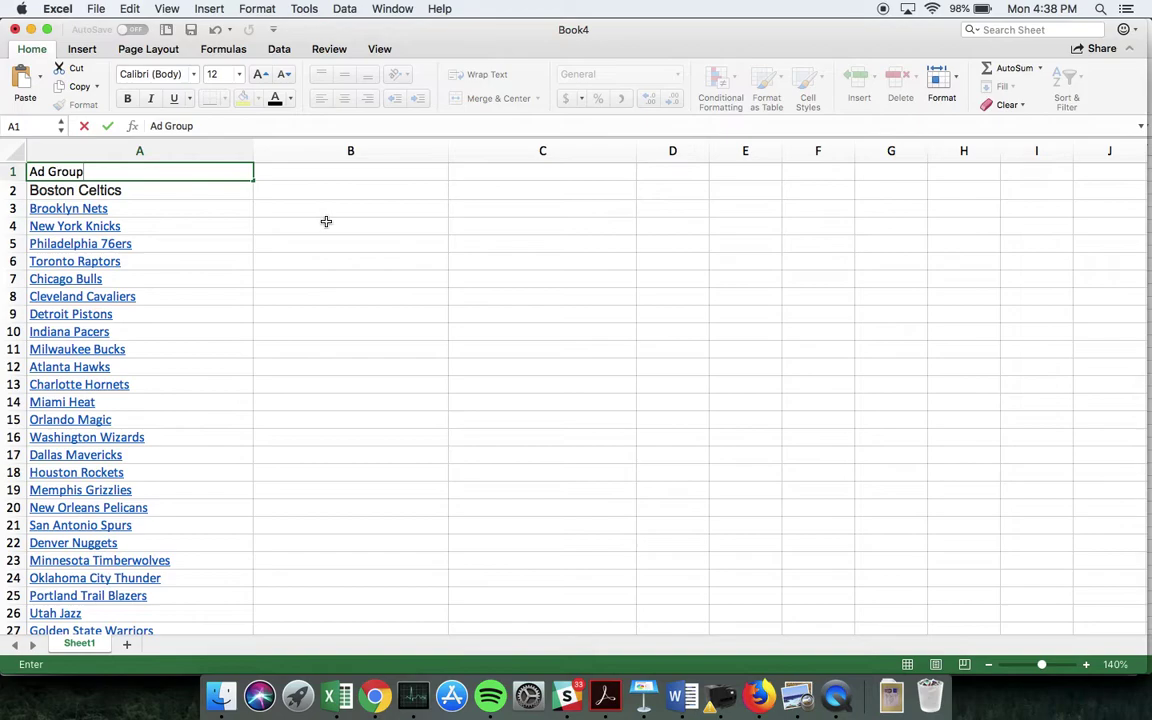
key(Return)
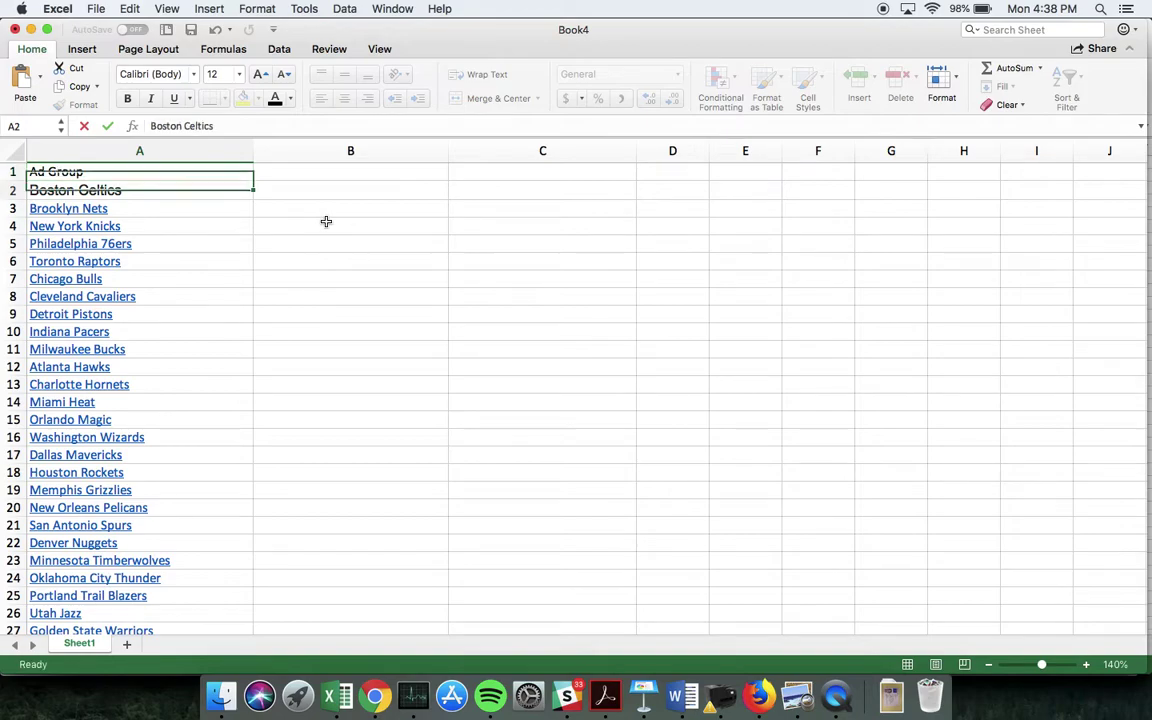
key(Up)
key(Right)
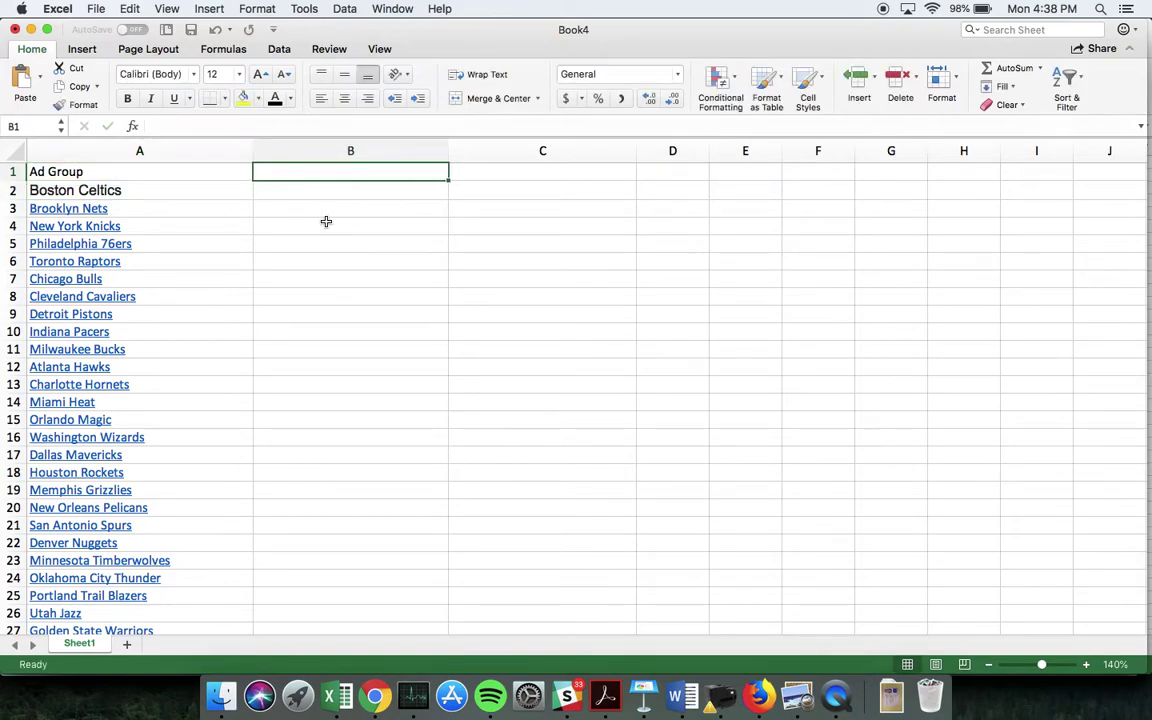
text(Keyword)
key(Return)
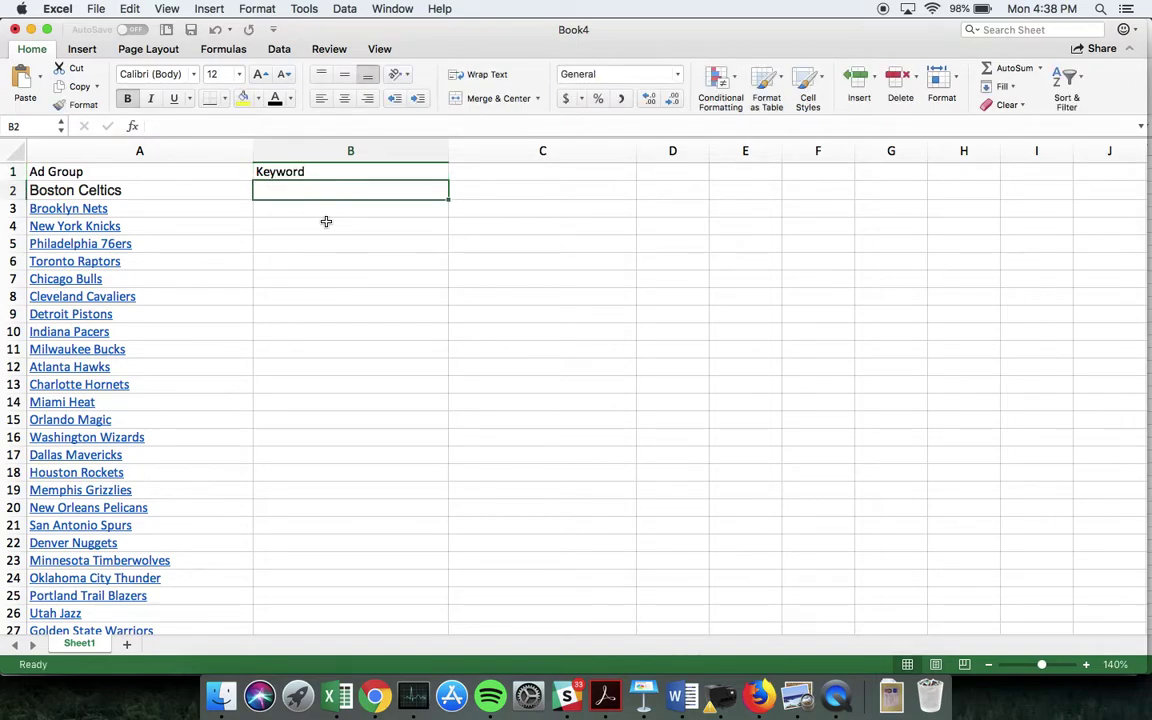
drag(252, 149, 195, 157)
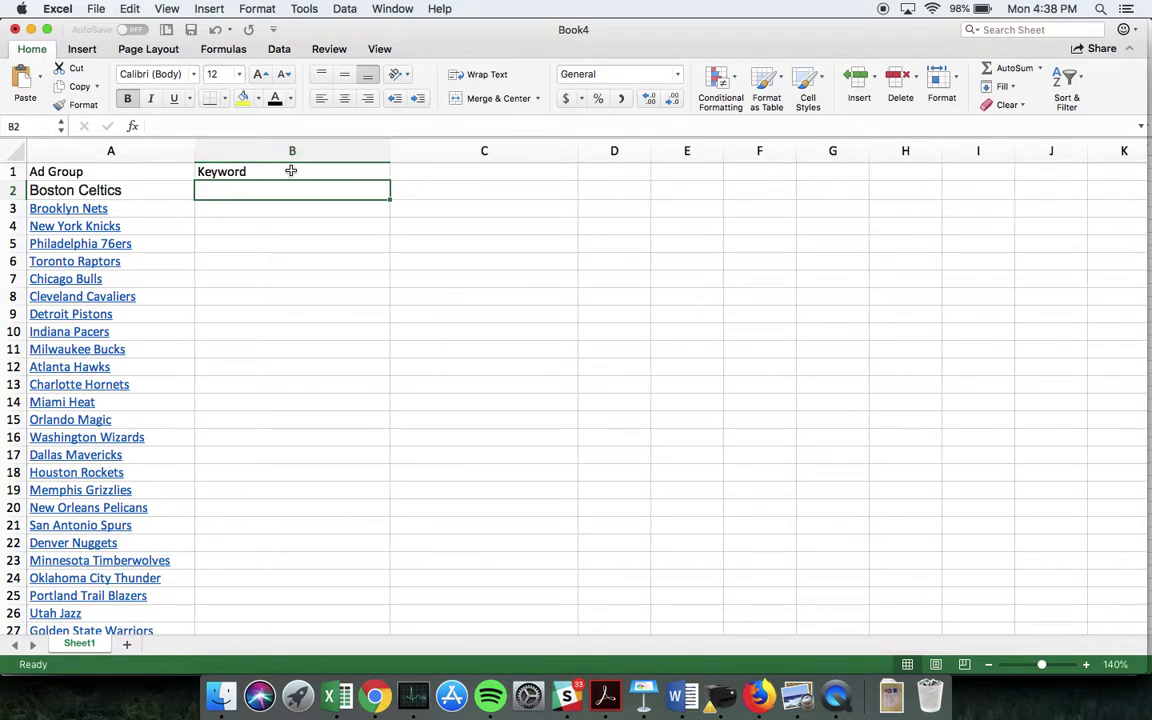
Enter the formula =A2*" ticket" in B2 to try appending the word ticket to the team name.
text(=)
key(Left)
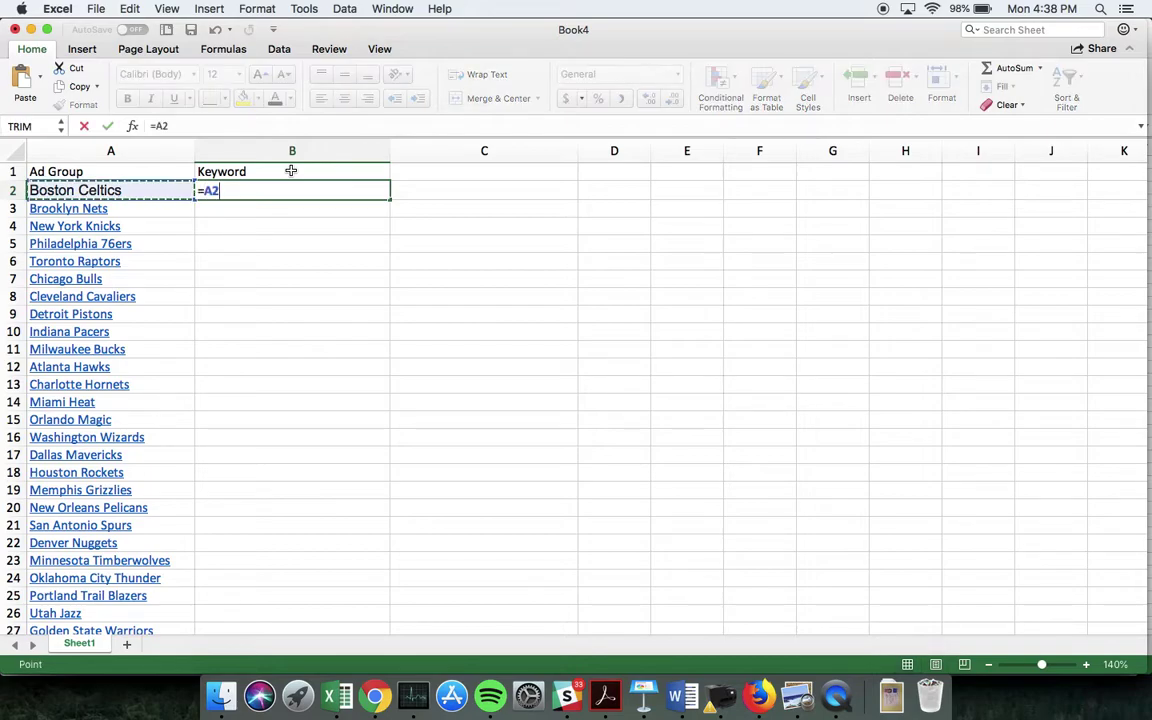
text(*)
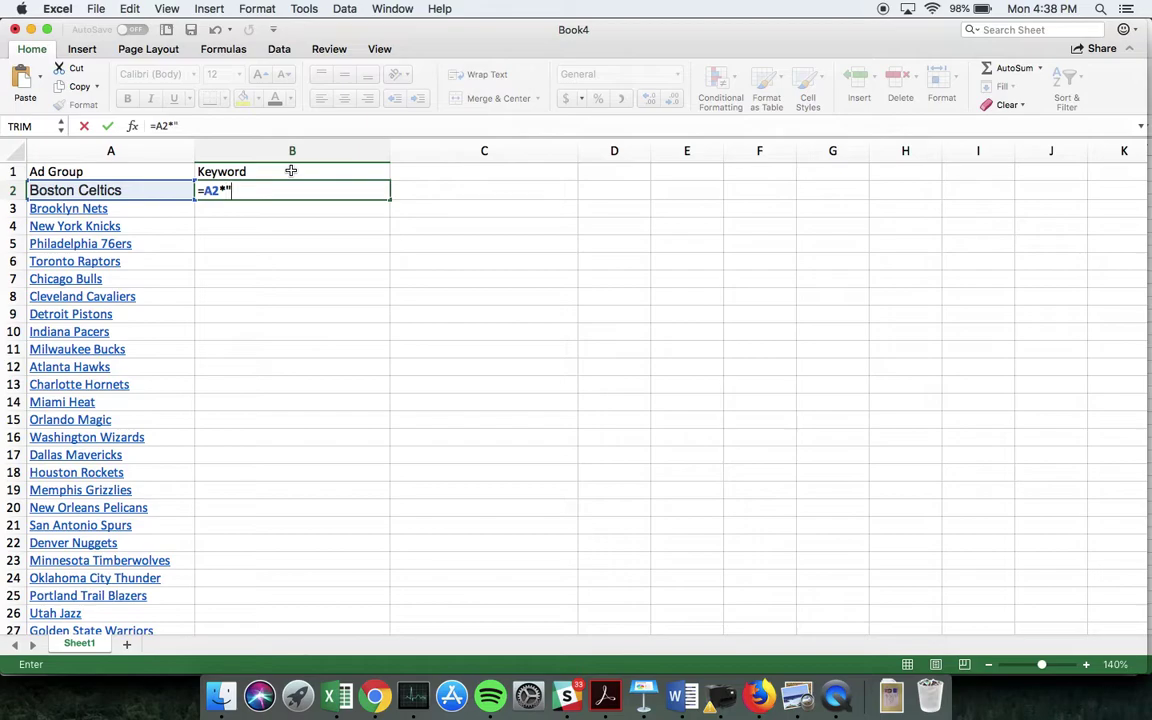
text(" ticket")
key(Return)
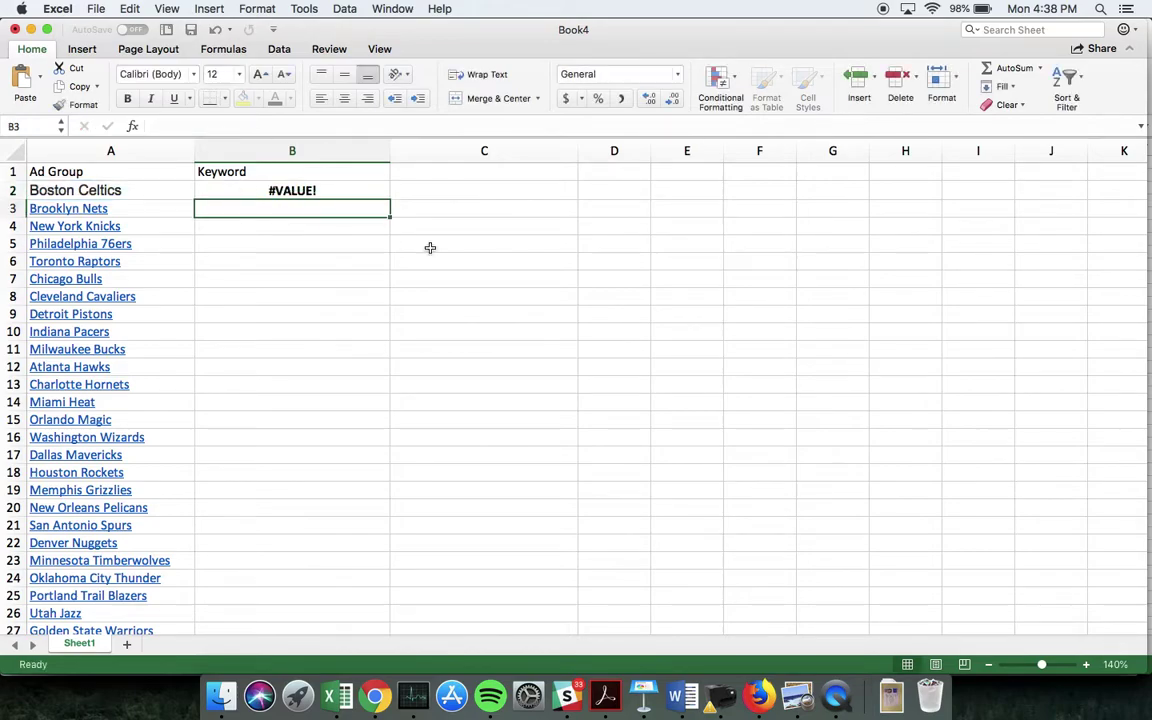
Correct the formula in B2 to =A2&" ticket" and remove bold formatting from A2:B2.
key(Up)
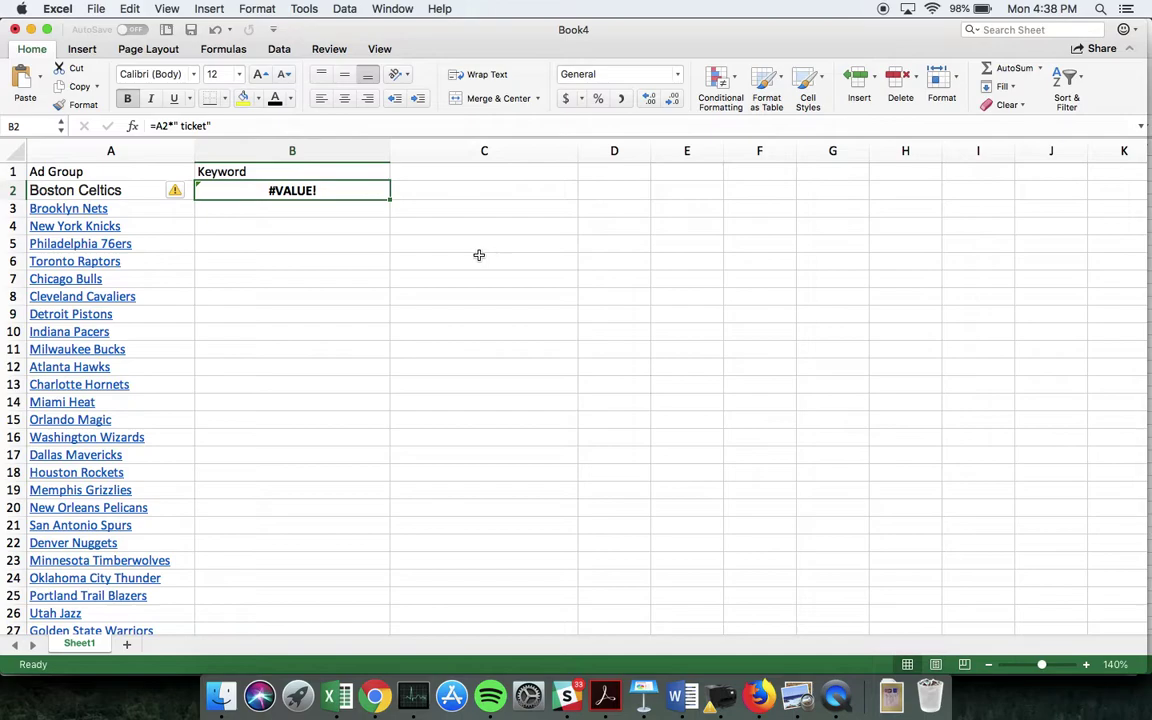
click(172, 125)
key(BackSpace)
text(&)
key(Return)
key(Up)
key(shift+Left)
key(super+b)
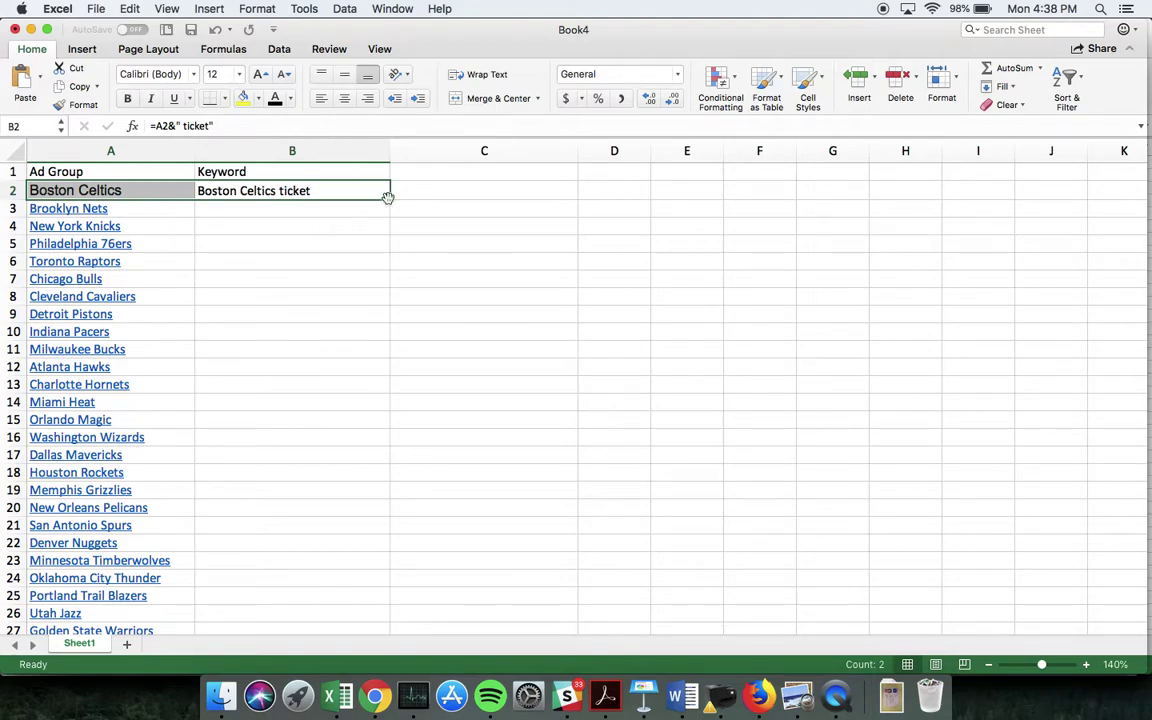
Fill the B2 keyword formula down the column for every team and check the filled list.
click(400, 227)
click(355, 190)
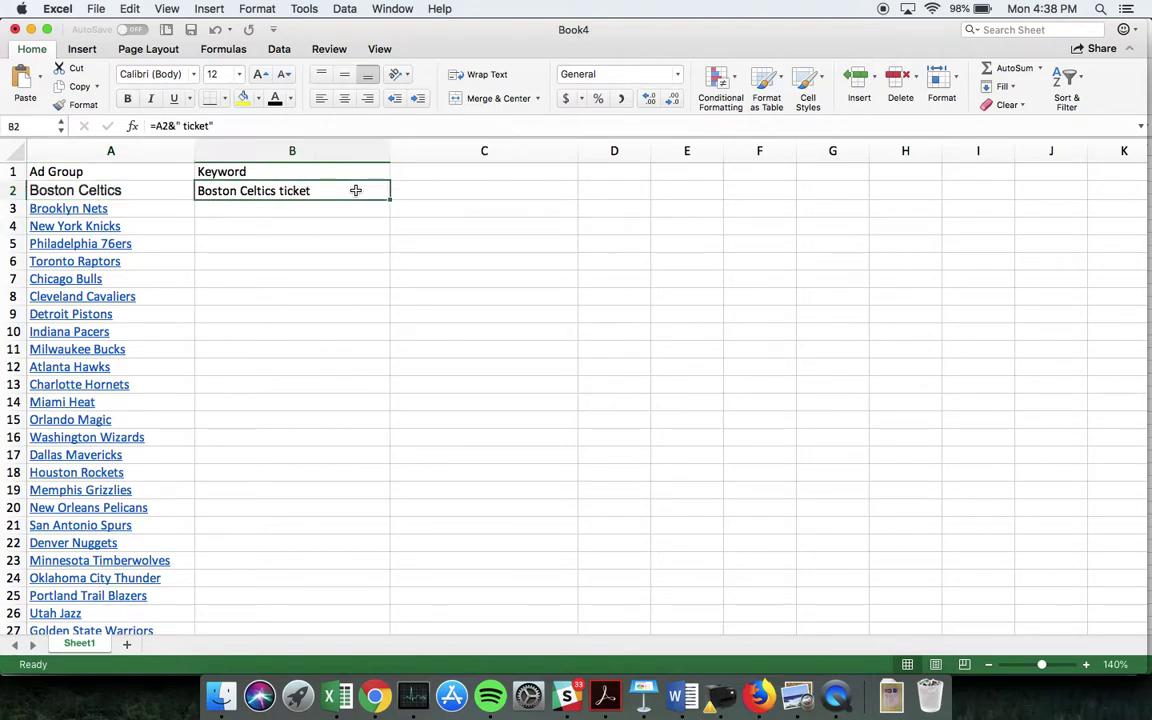
double_click(390, 199)
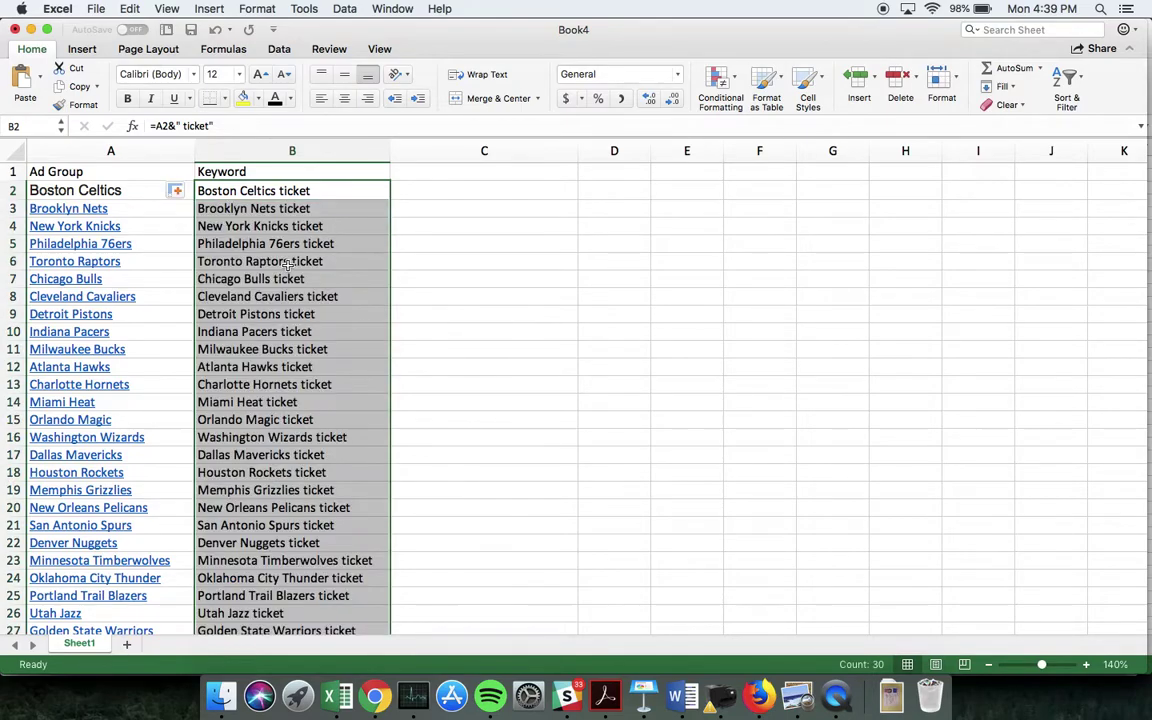
scroll(400, 437, down, 5)
scroll(342, 437, up, 5)
click(453, 263)
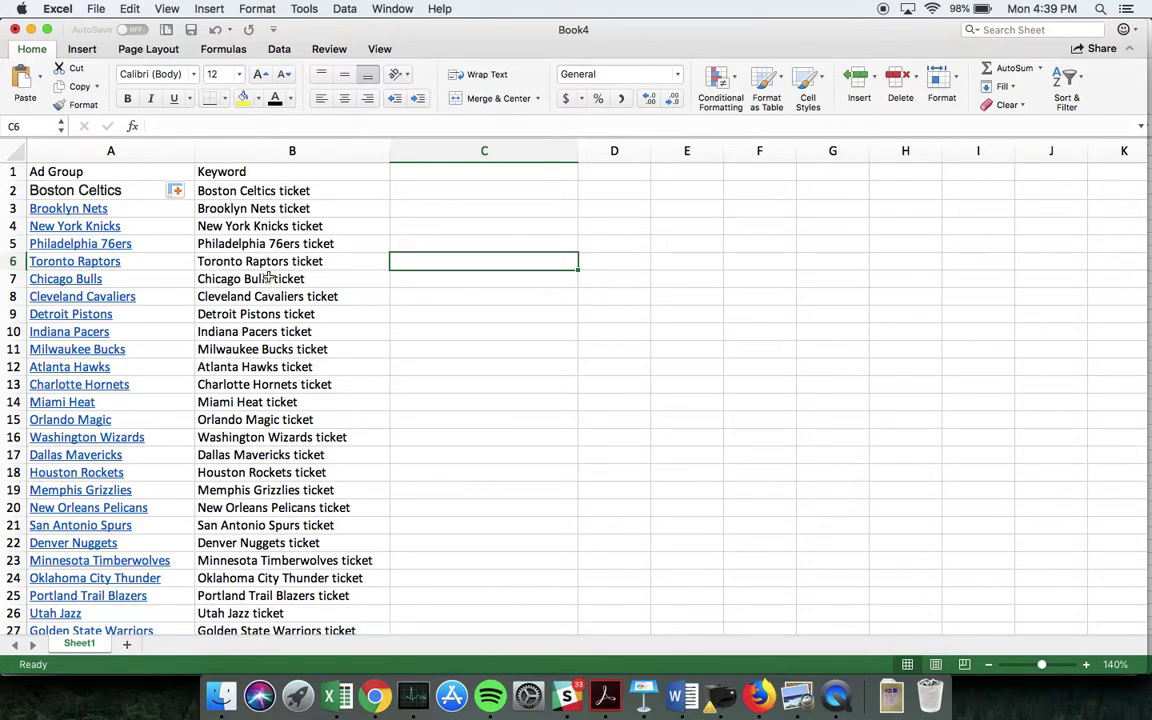
Enter =LOWER(B2) in C2 and fill it down to produce lowercase keywords for every team.
click(432, 188)
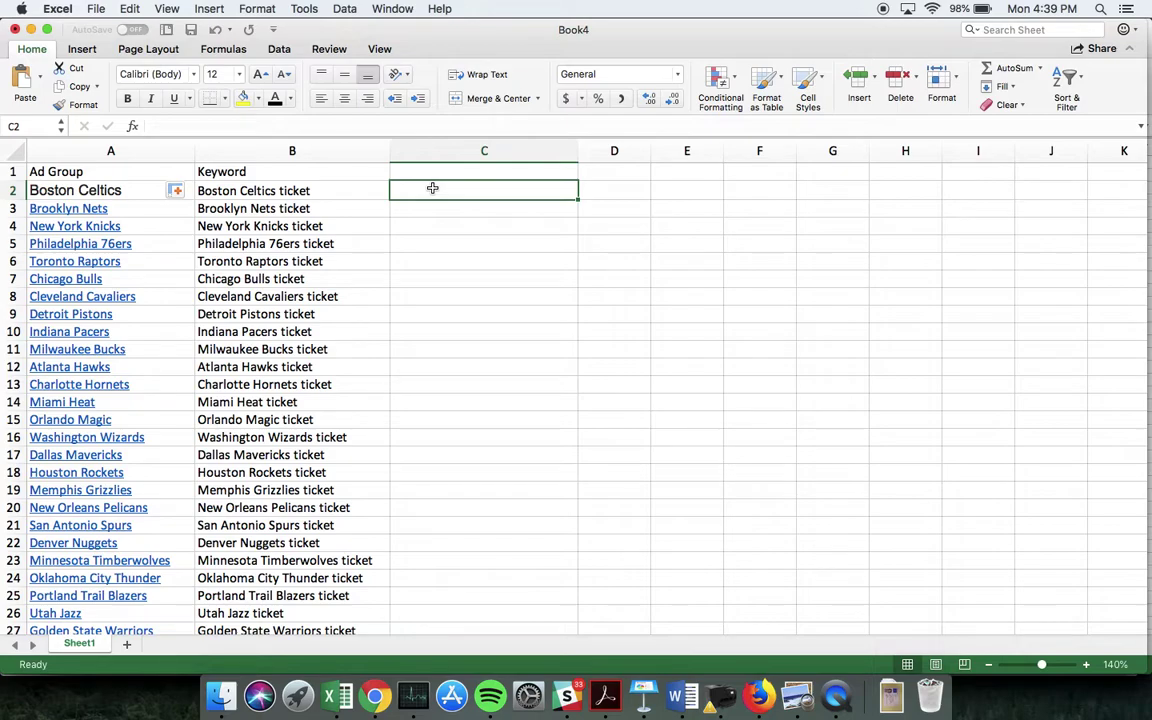
text(=low)
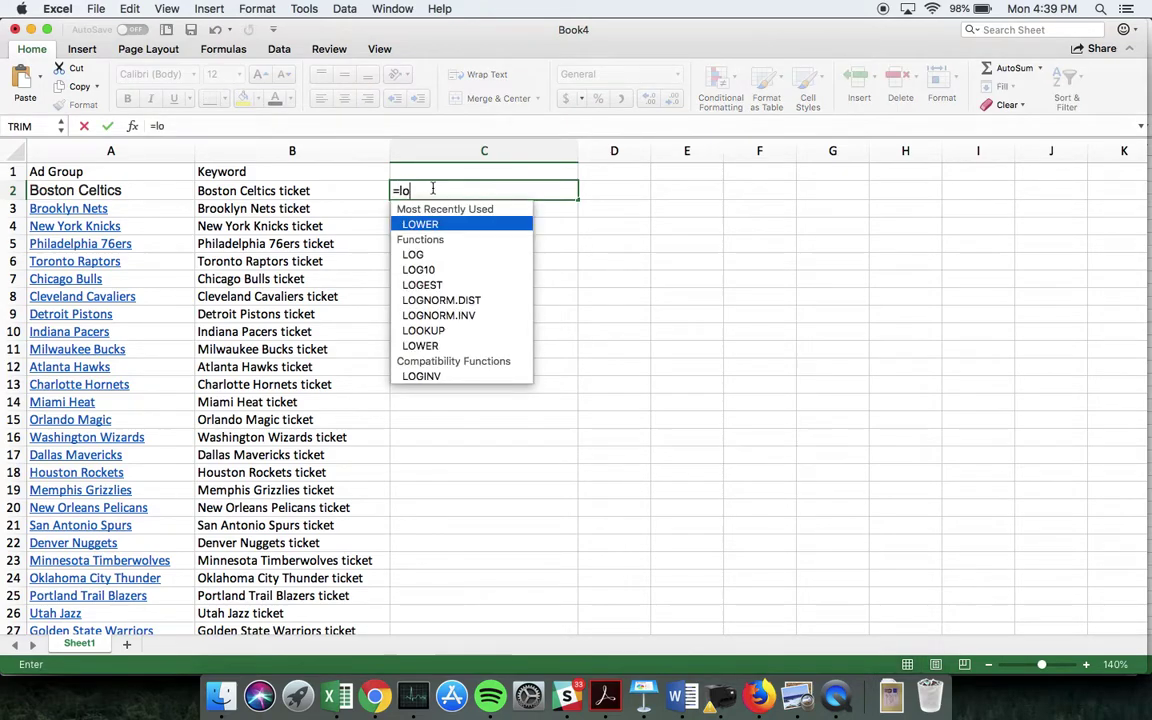
double_click(418, 224)
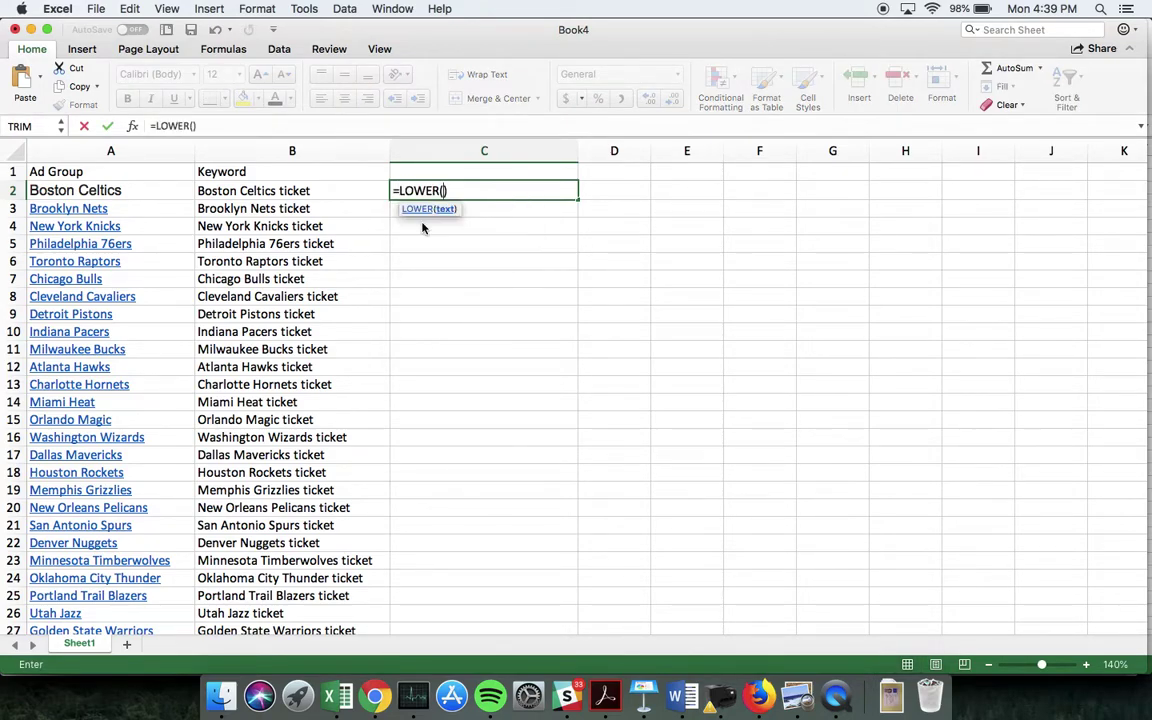
click(335, 190)
key(Return)
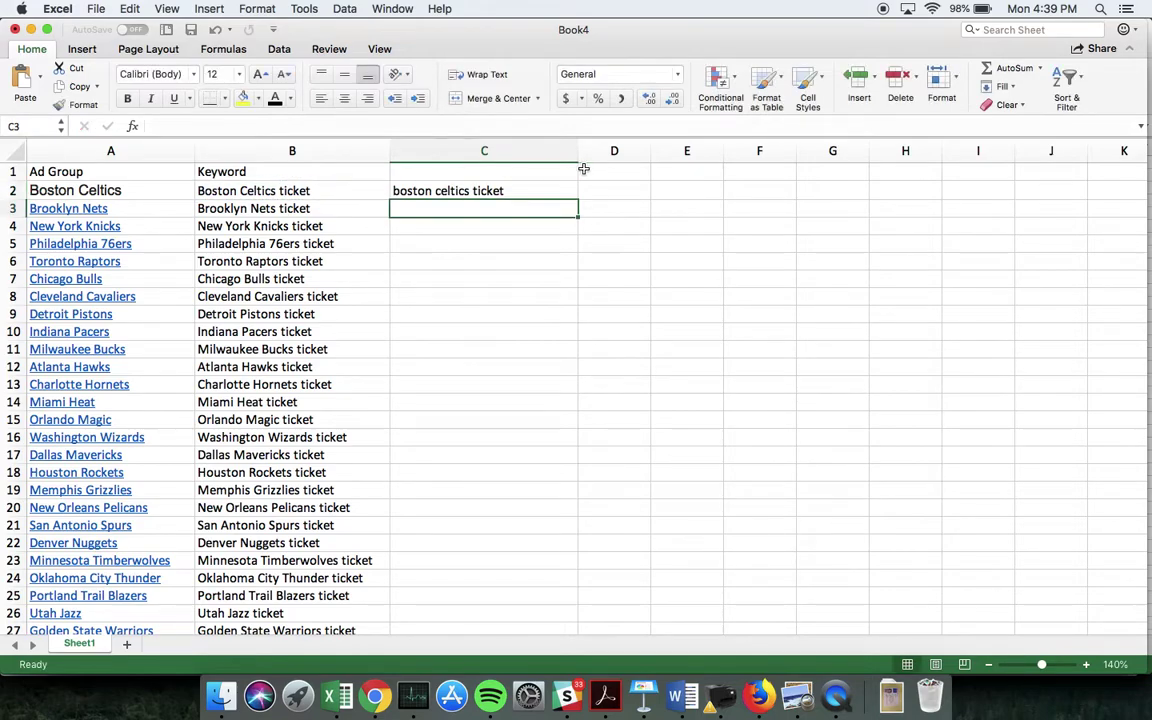
click(551, 192)
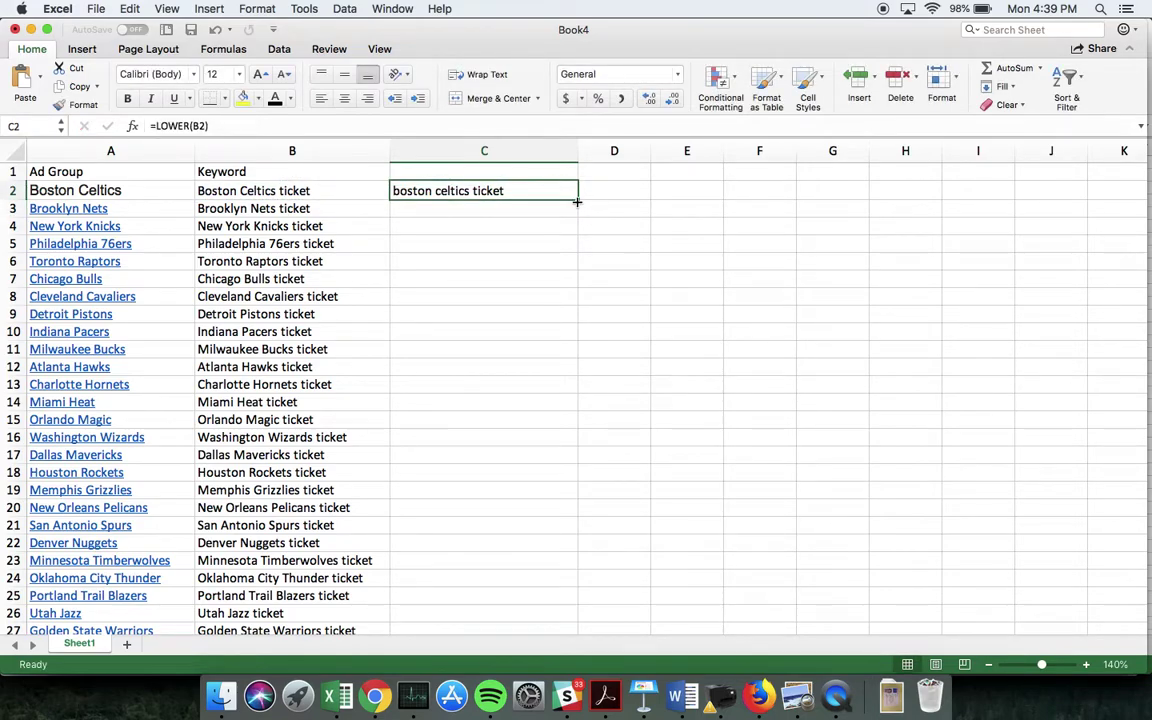
double_click(577, 202)
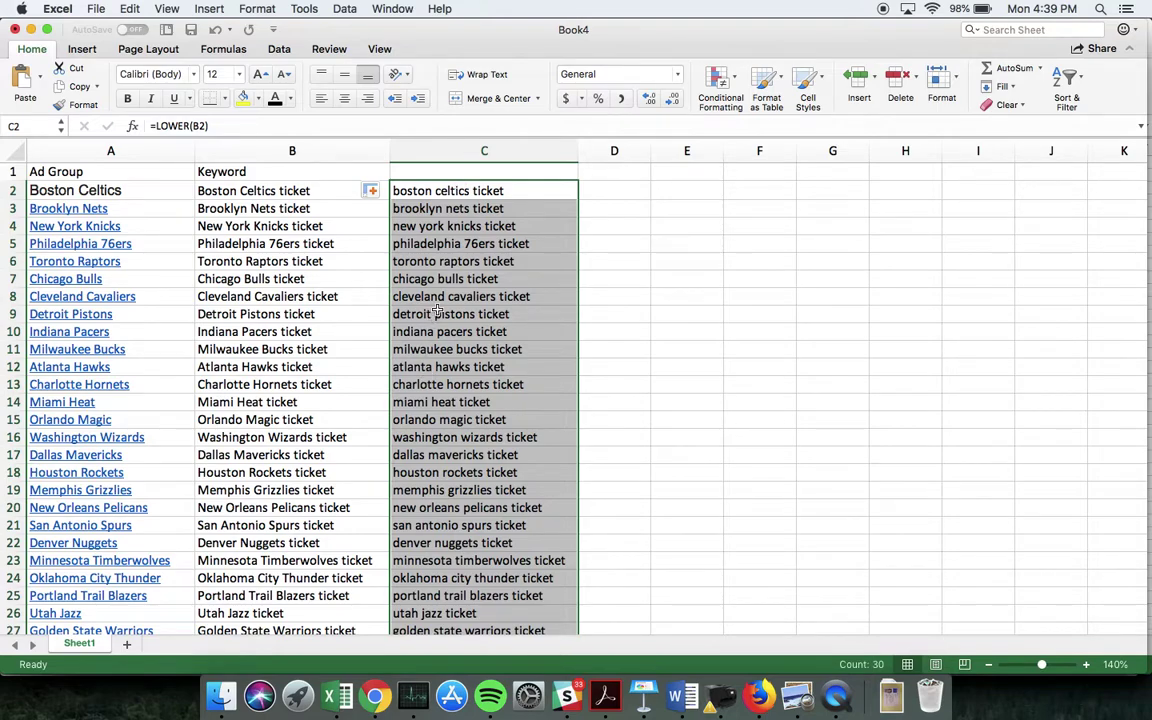
Copy the lowercase keywords from column C and paste them as values over column B starting at B2.
key(super+c)
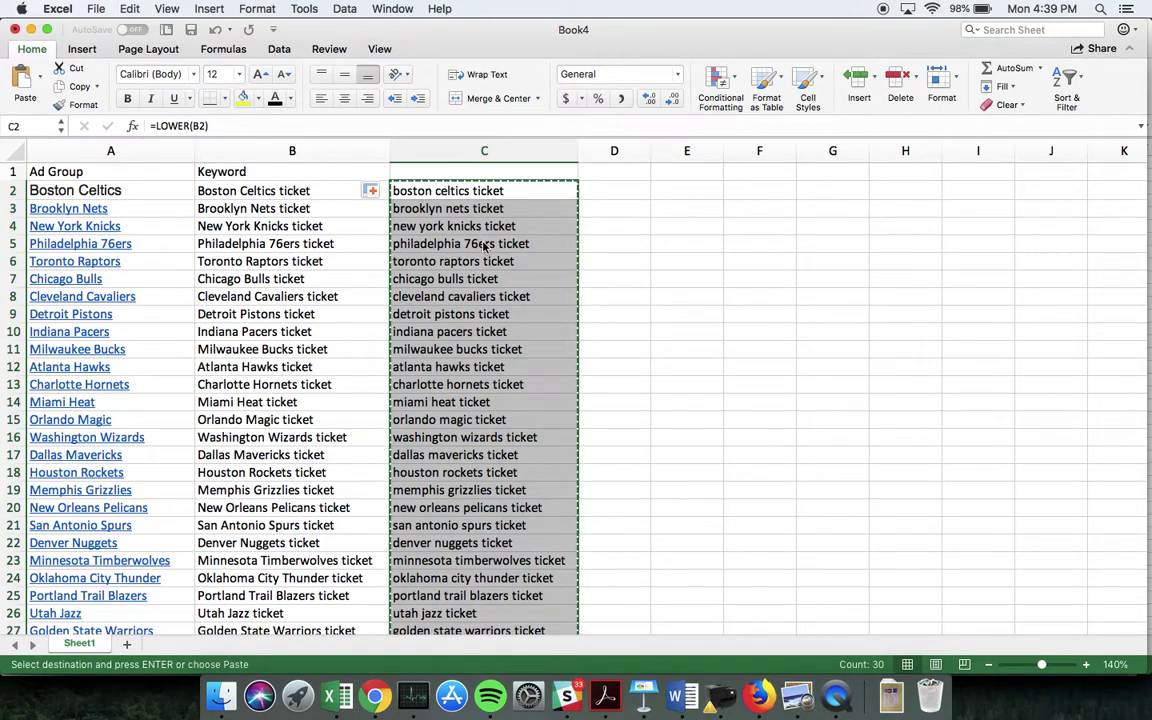
click(326, 194)
right_click(326, 194)
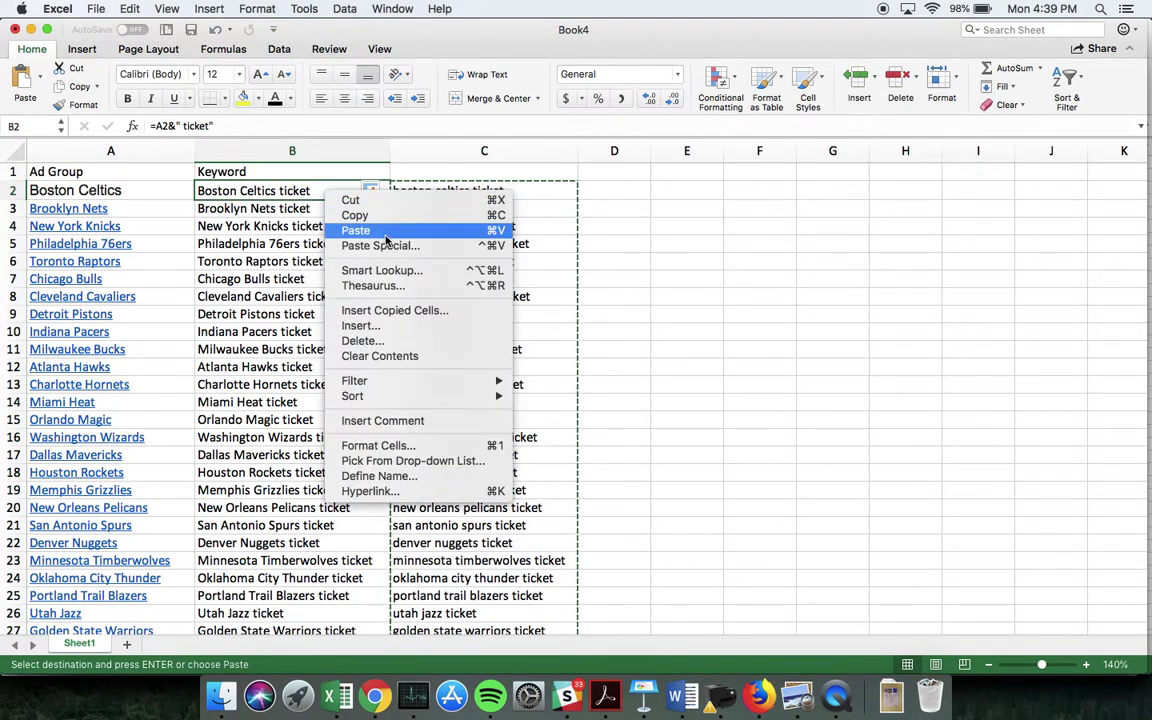
click(420, 244)
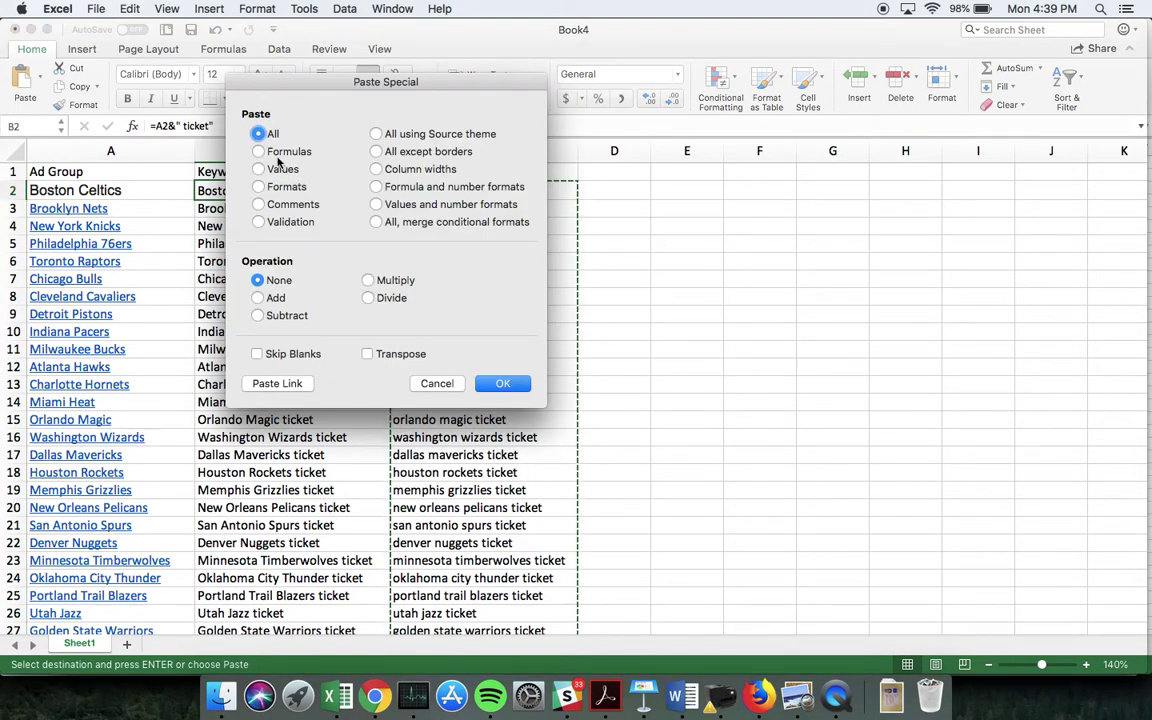
click(258, 169)
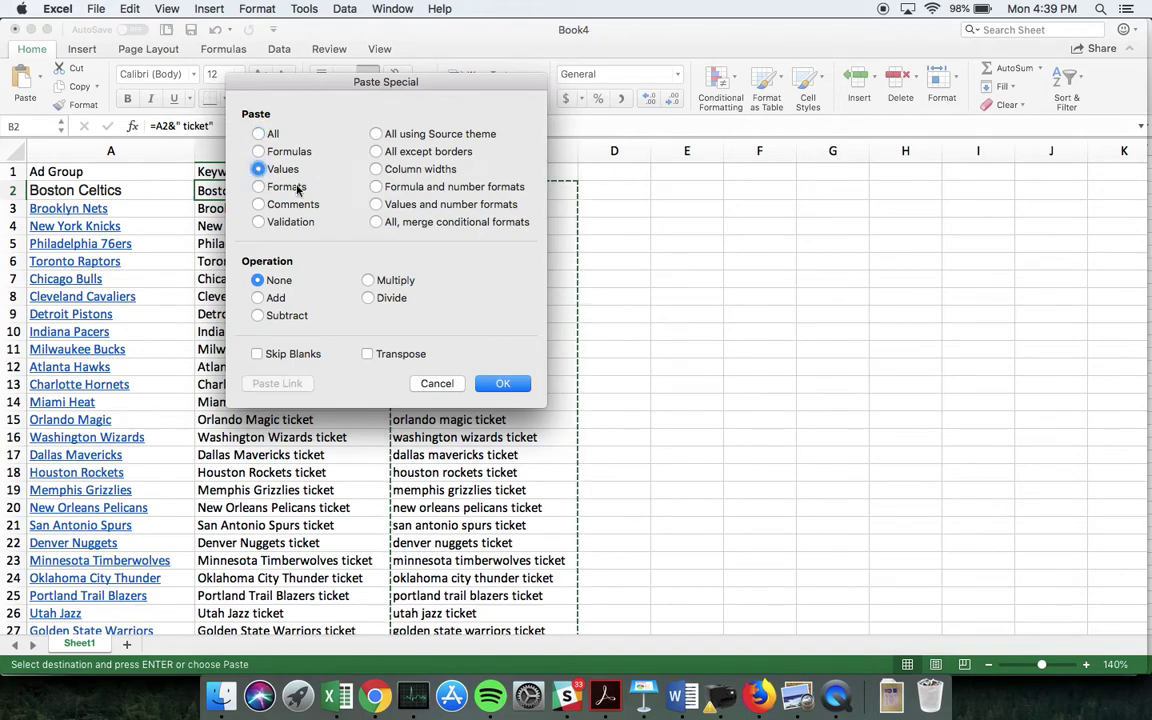
click(503, 383)
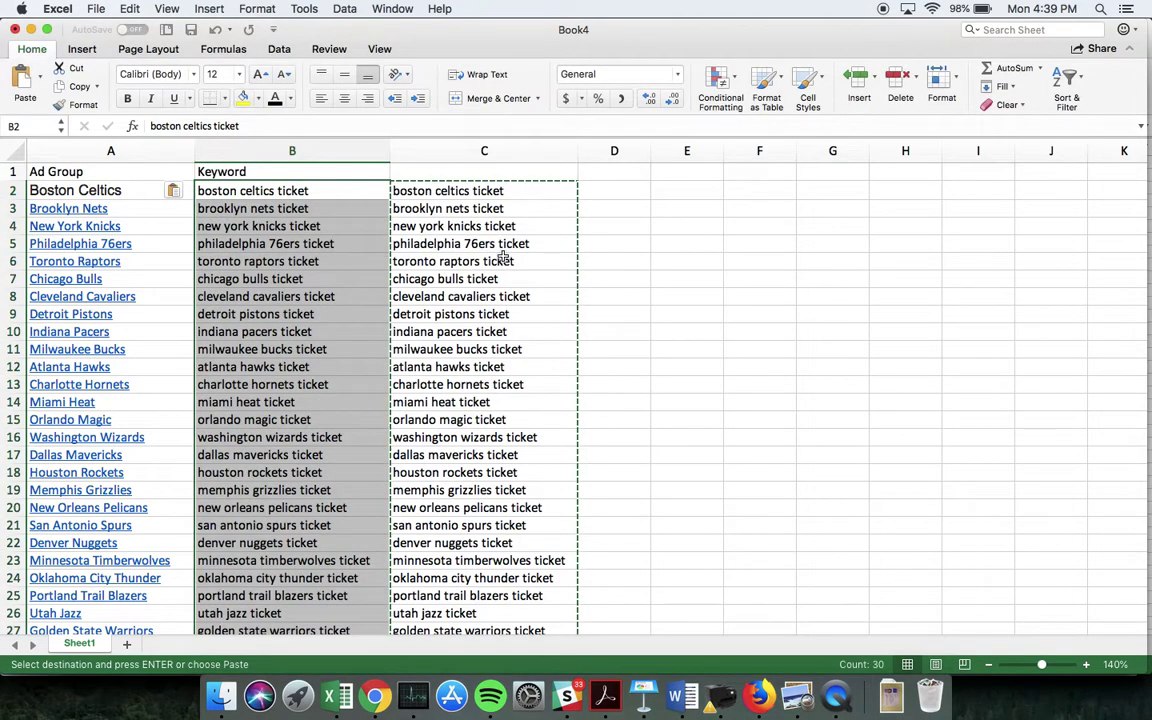
Delete the helper column C containing the LOWER formulas.
click(490, 150)
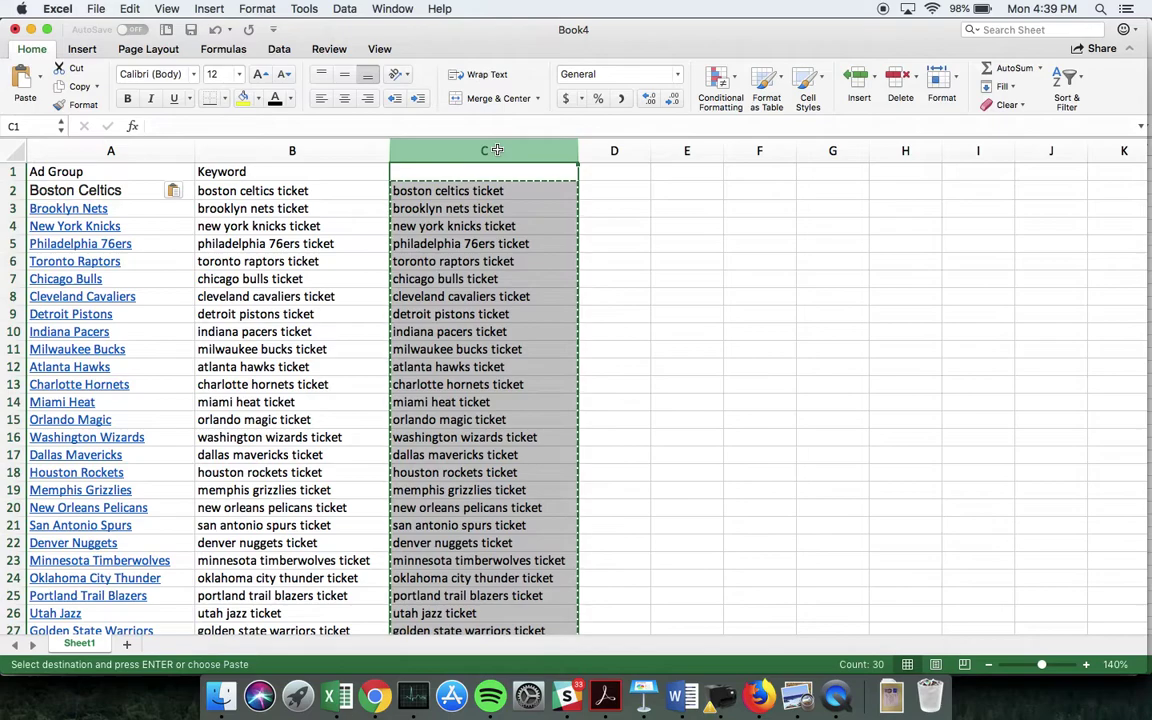
key(ctrl+minus)
click(573, 256)
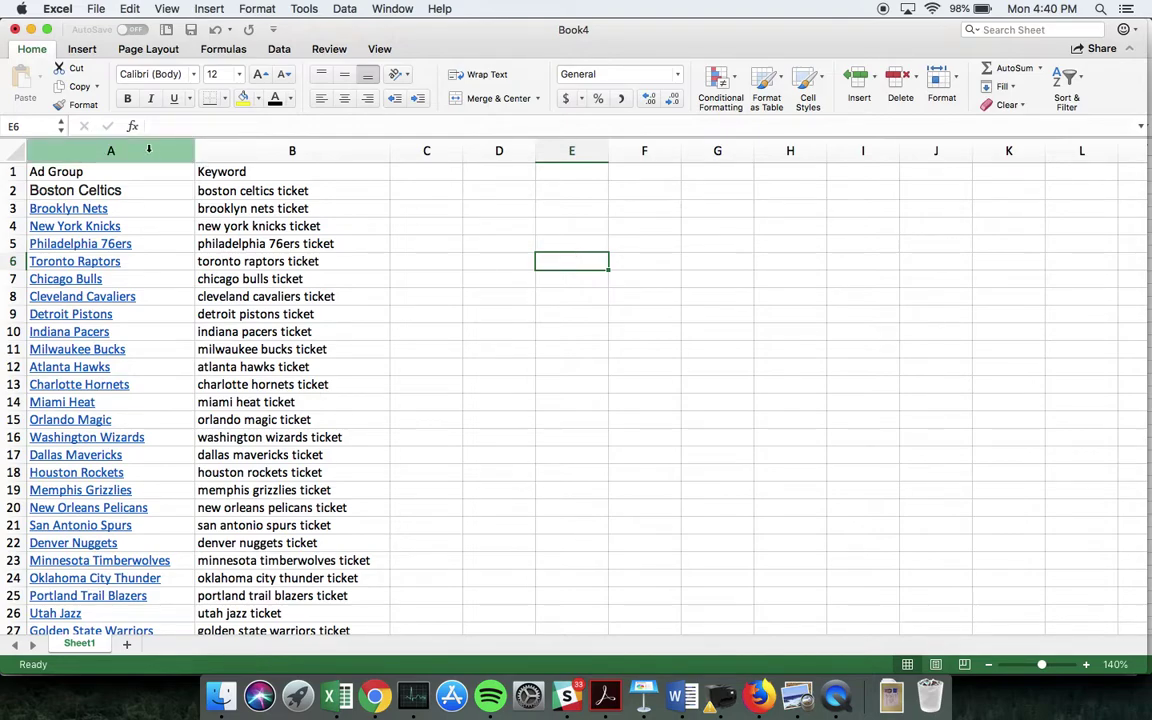
Make the Ad Group and Keyword headers in A1:B1 bold.
drag(157, 172, 240, 177)
key(super+b)
click(406, 274)
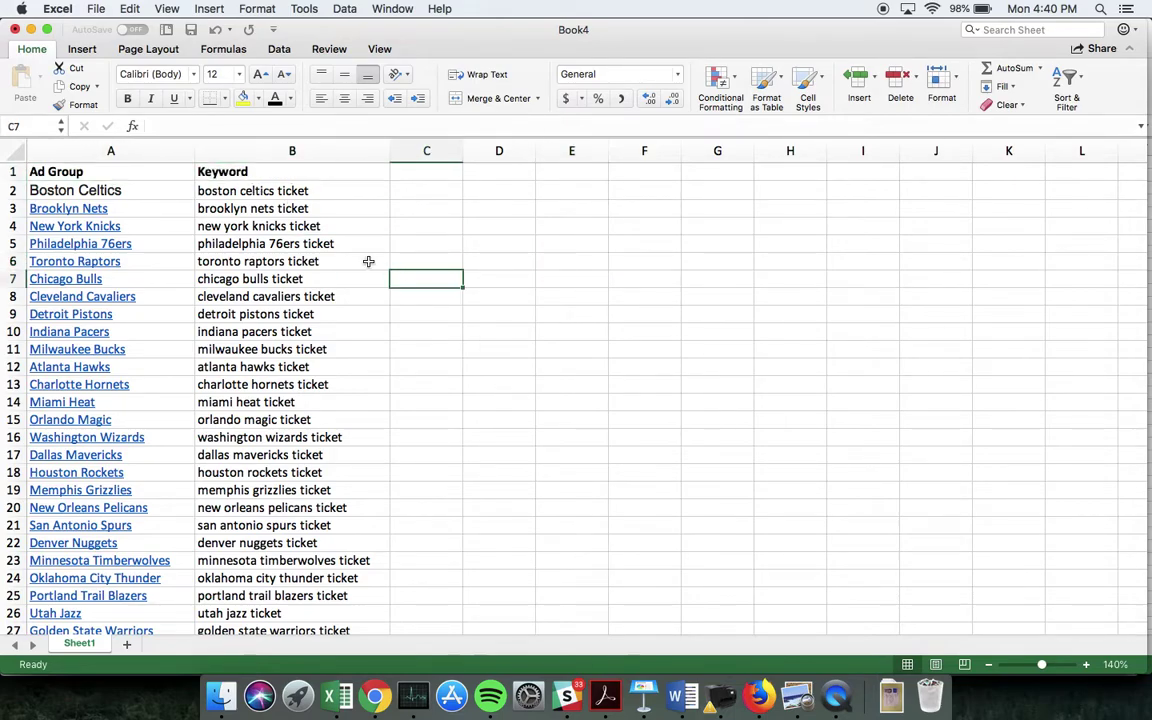
Copy the whole Ad Group column and paste it into column A of a new worksheet.
click(103, 148)
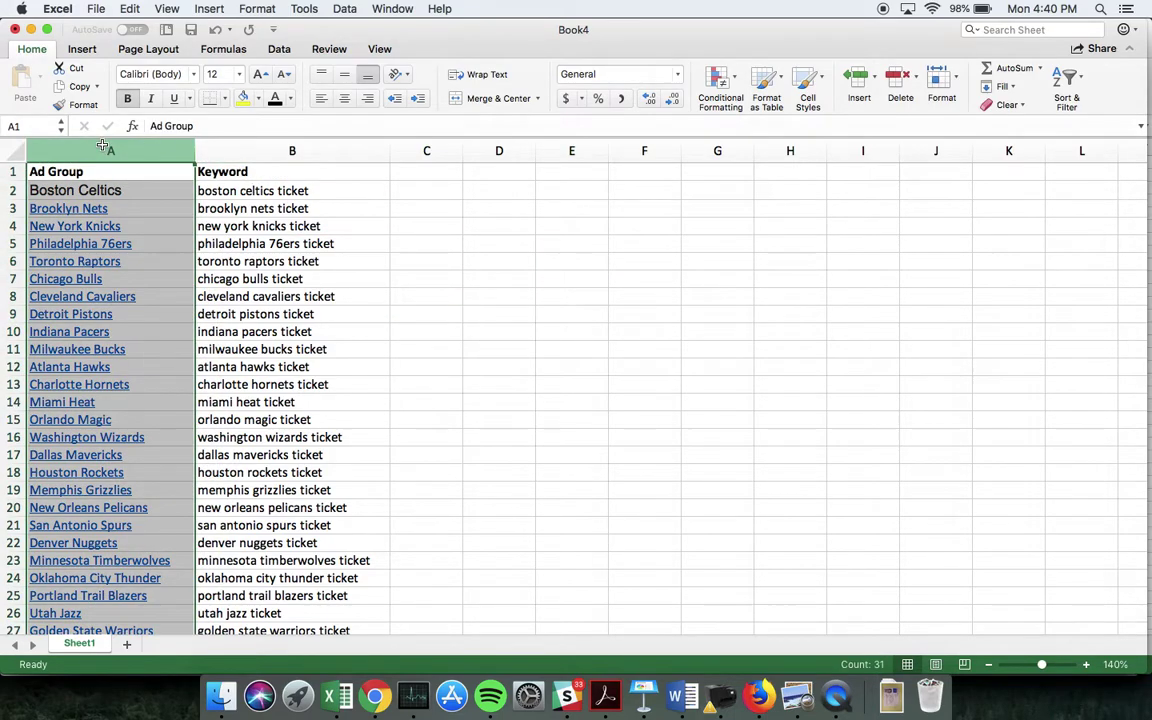
key(super+c)
scroll(116, 229, down, 5)
scroll(118, 233, up, 2)
scroll(118, 233, up, 1)
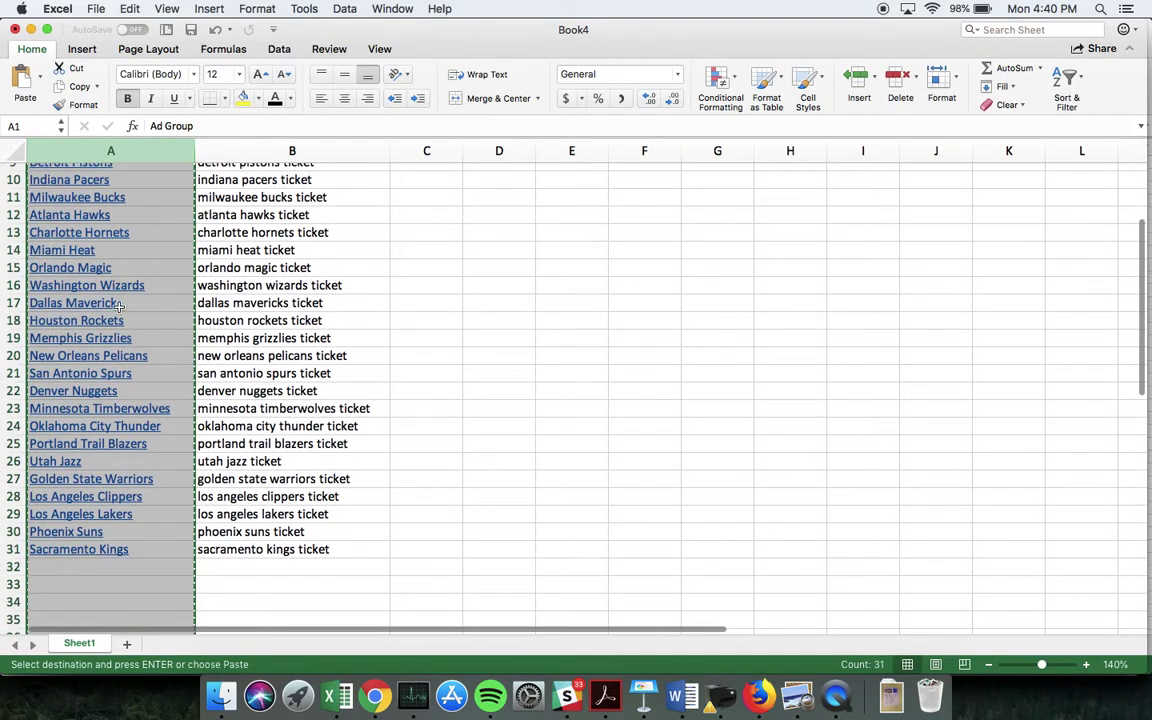
click(127, 648)
key(super+v)
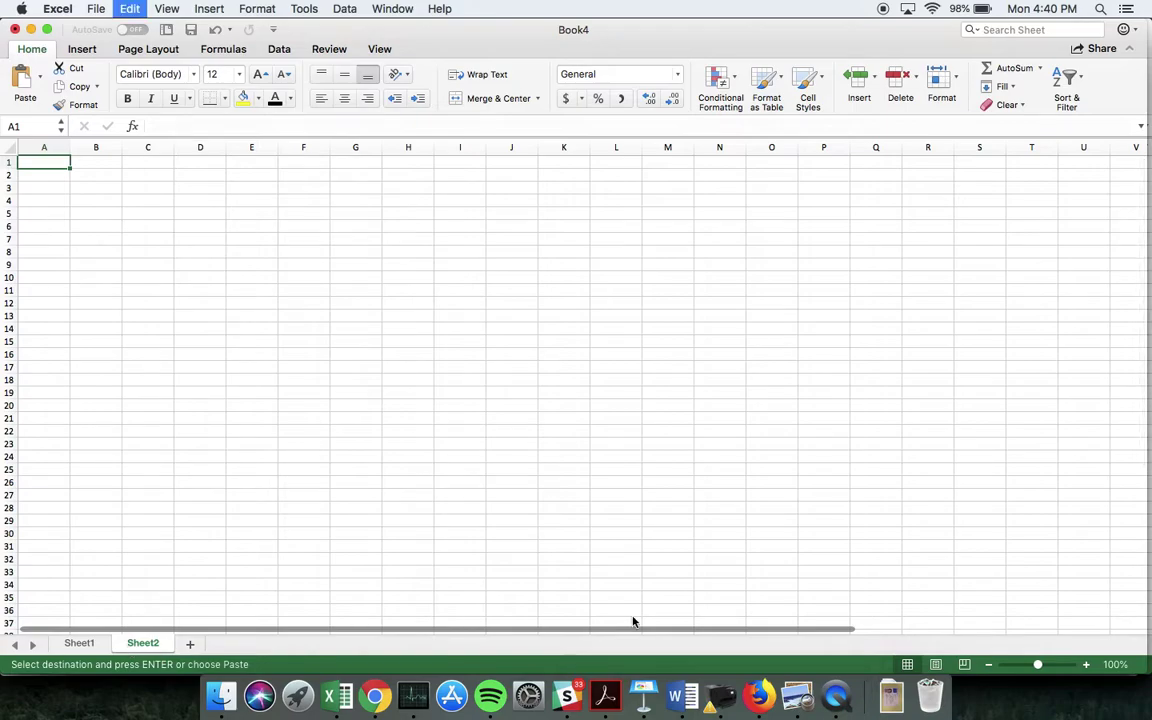
click(1085, 665)
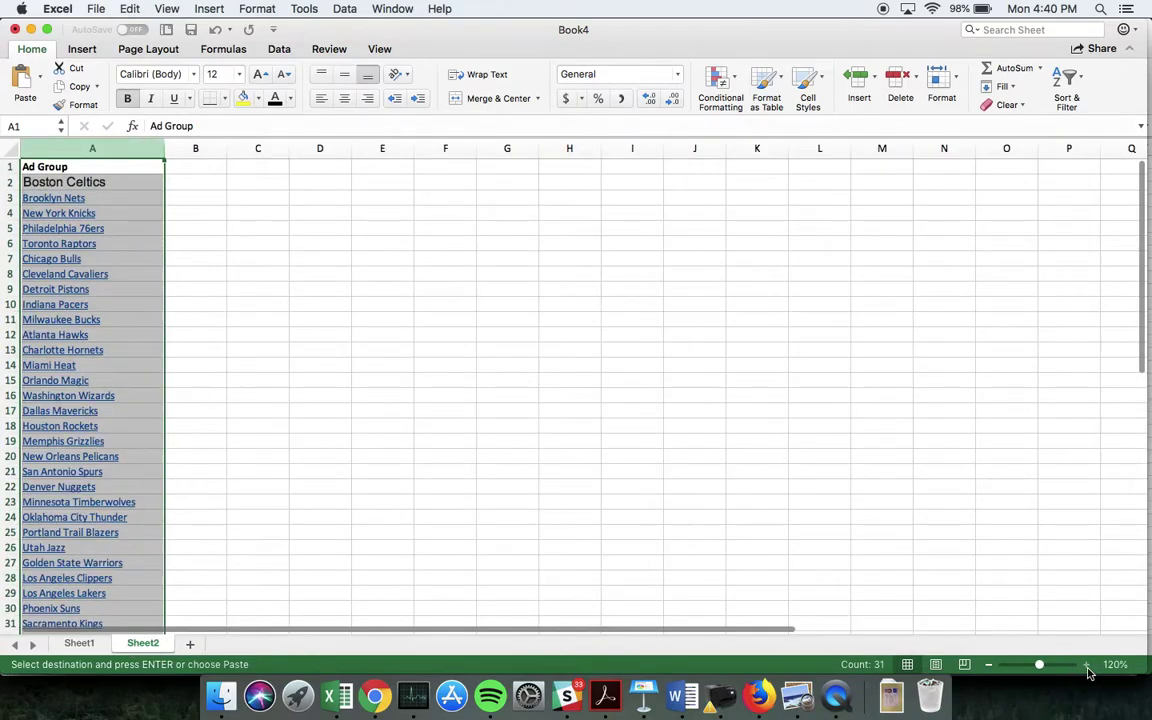
Enter the header Headline 1 in B1 next to Ad Group.
click(1086, 666)
click(1086, 666)
click(445, 243)
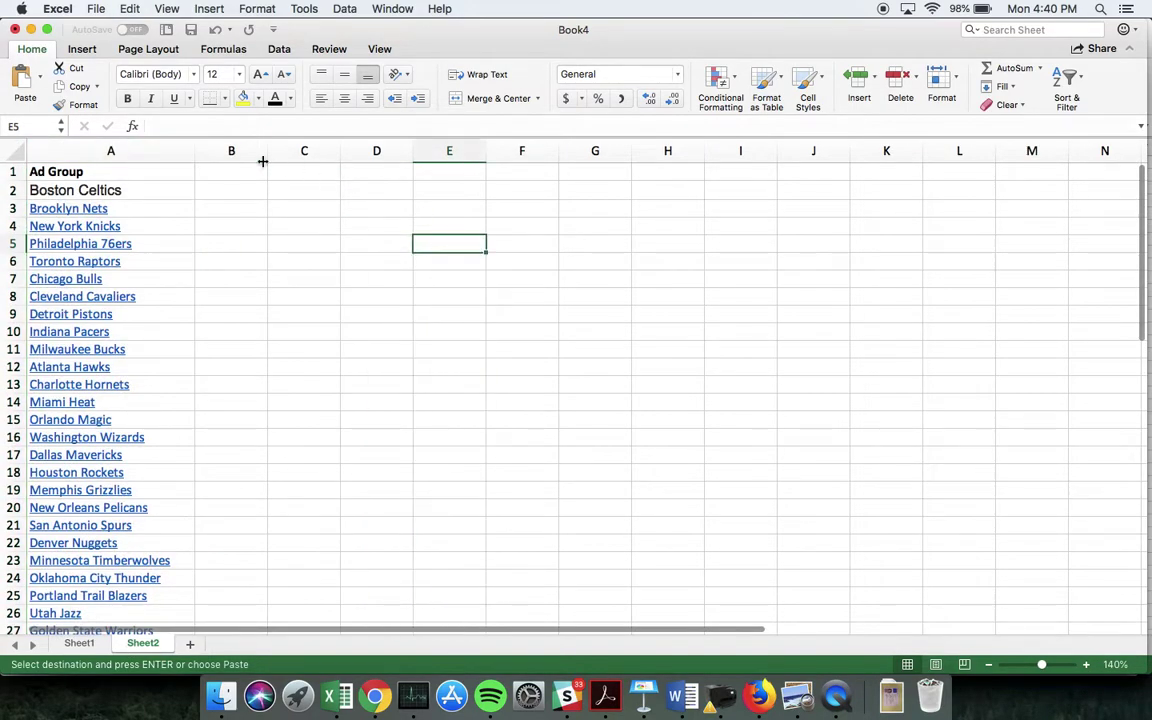
click(221, 171)
text(Headli)
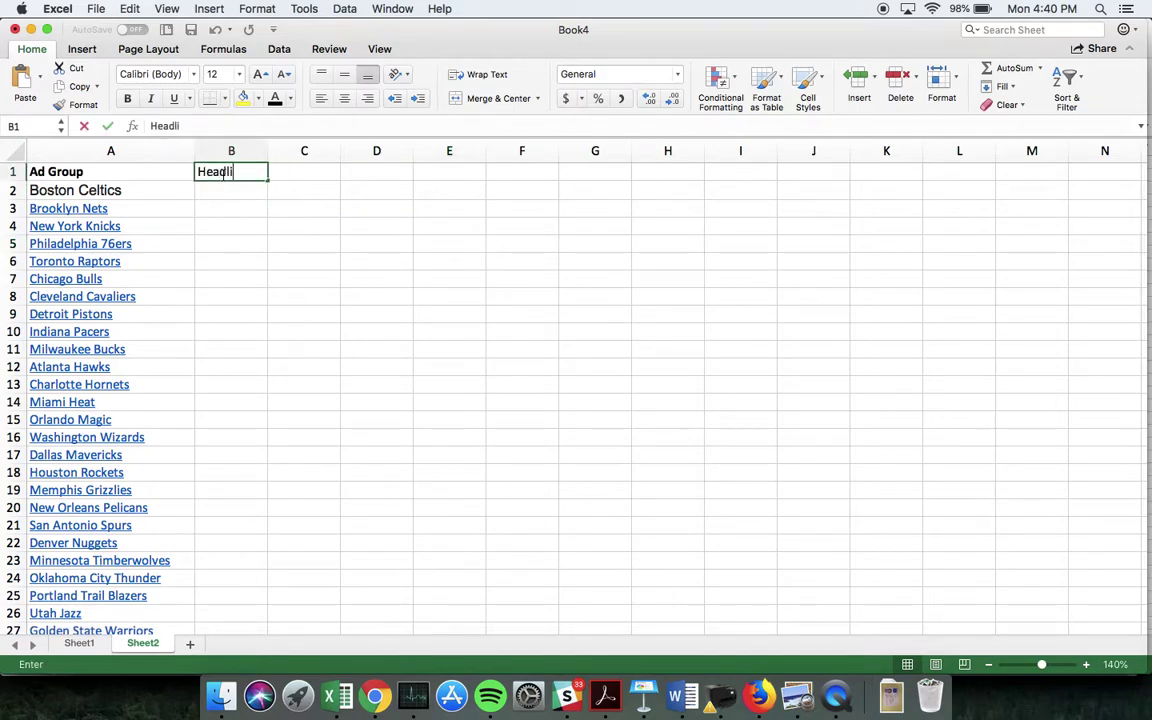
text(ne 1)
key(Return)
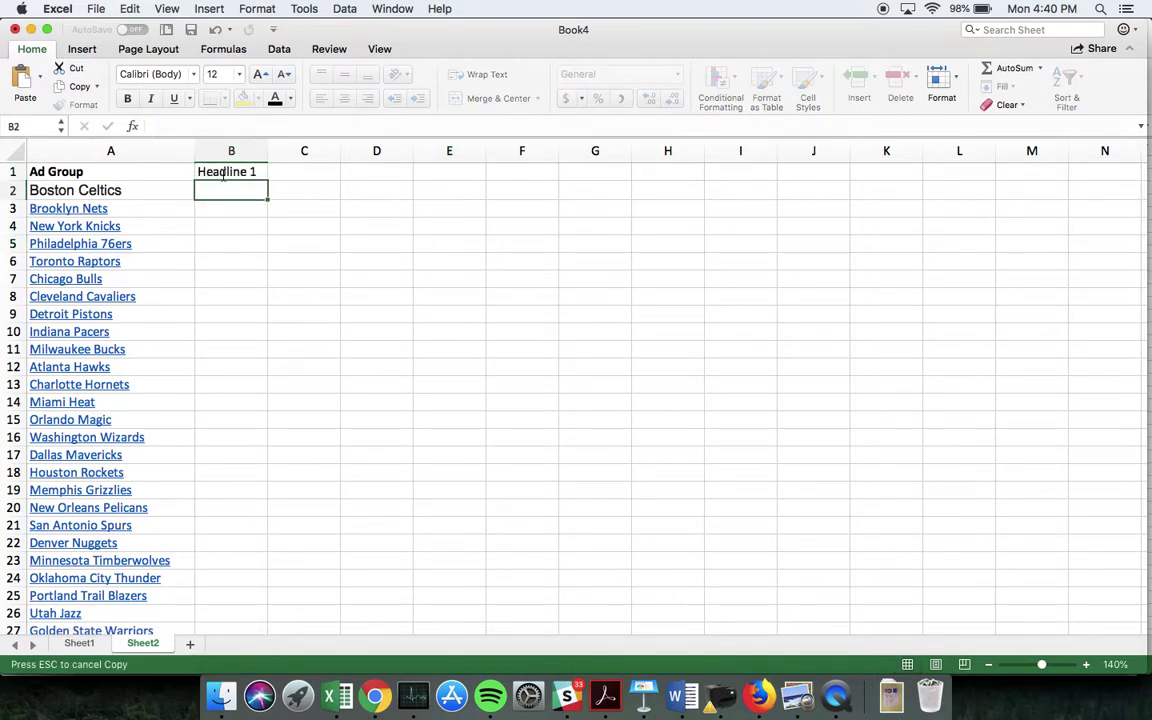
Copy the Headline 1 header from B1 and paste it into D1.
click(222, 173)
key(super+c)
key(Right)
key(Right)
key(super+v)
Add a Description header in F1 and widen the two headline columns, B and D.
key(Right)
key(Right)
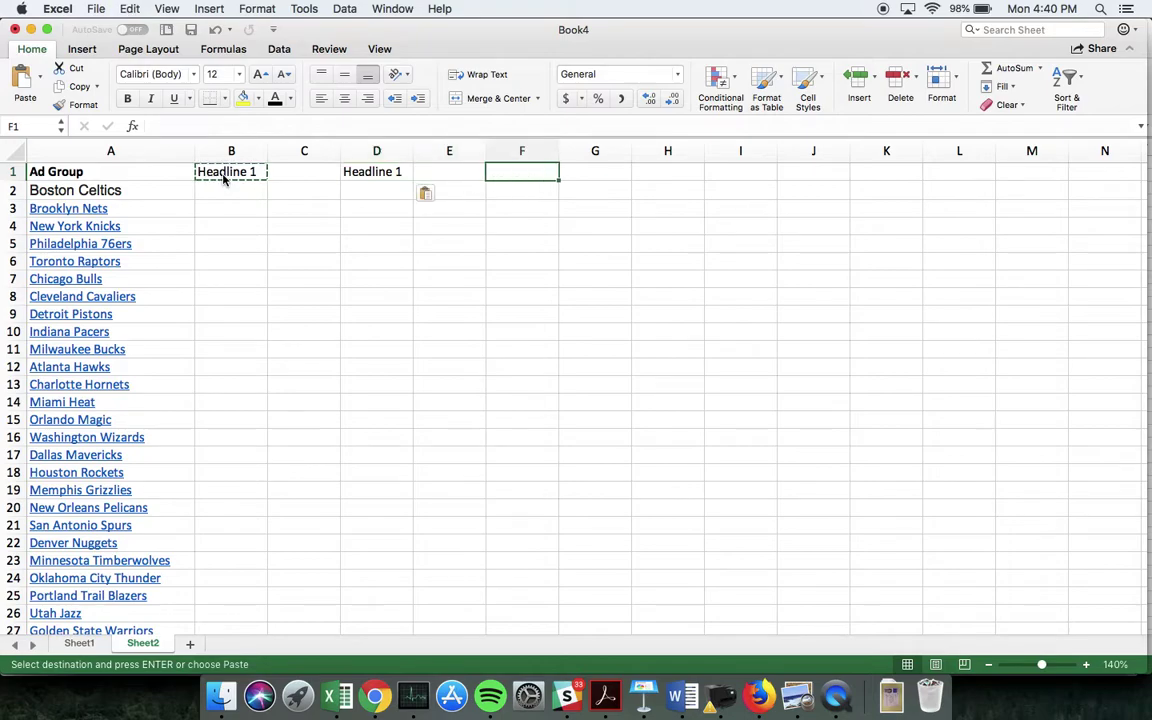
text(Description)
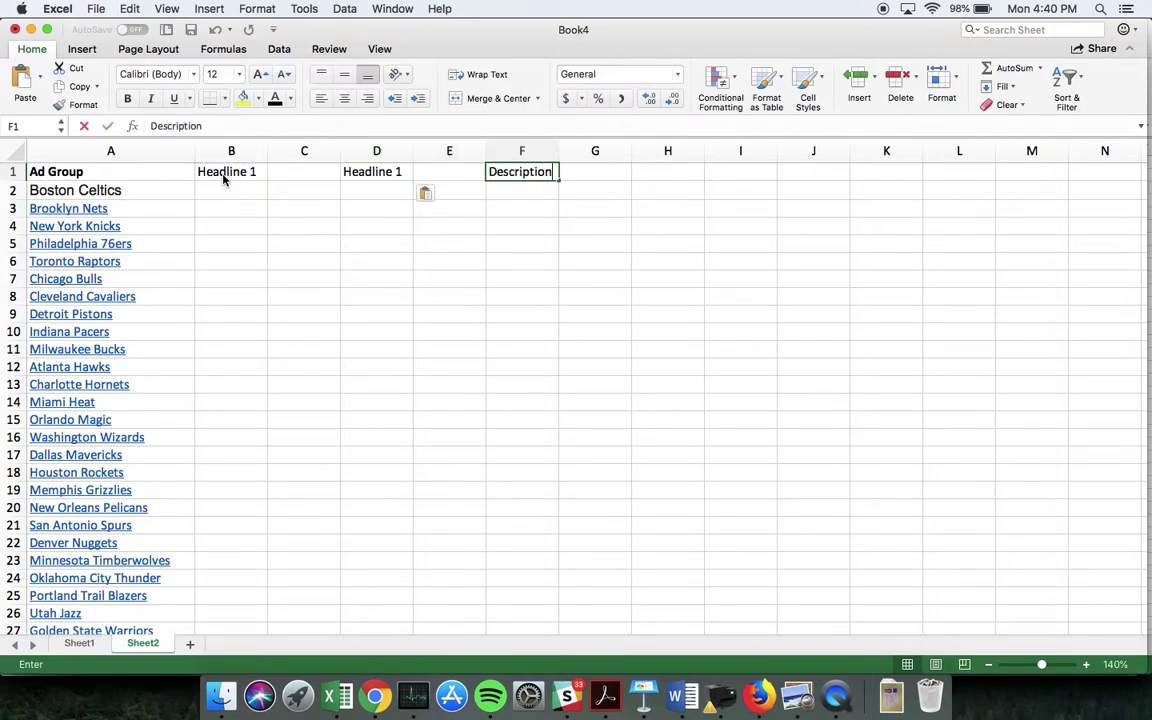
key(Return)
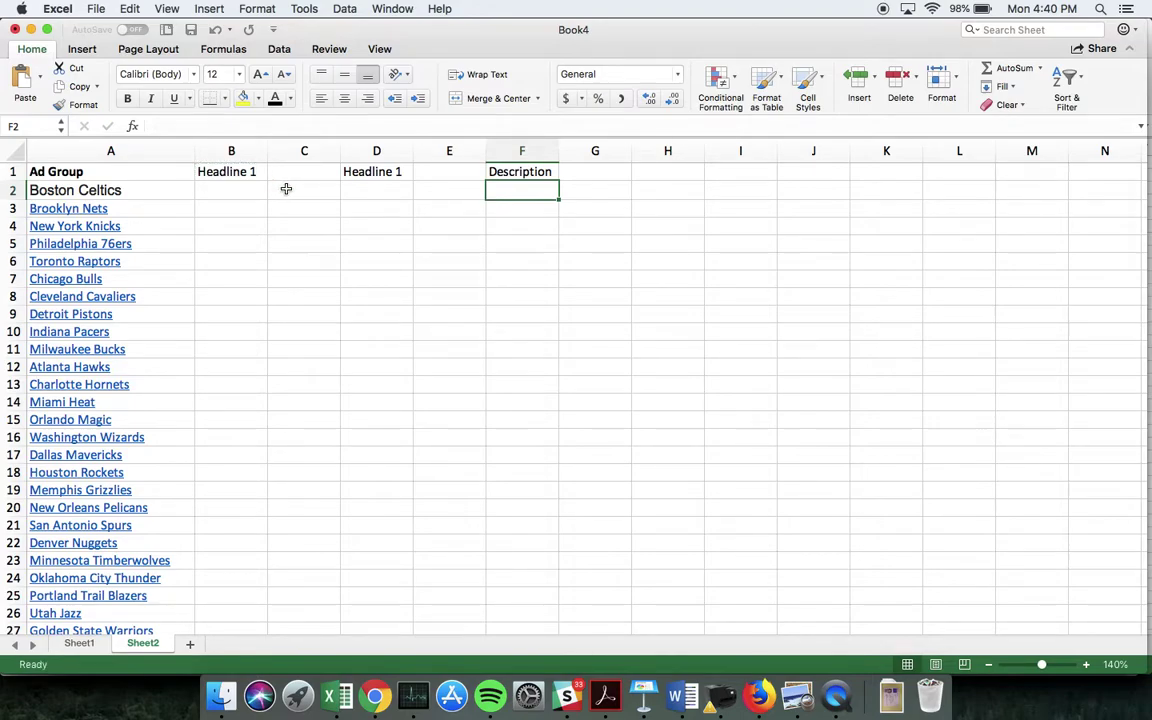
drag(268, 150, 329, 150)
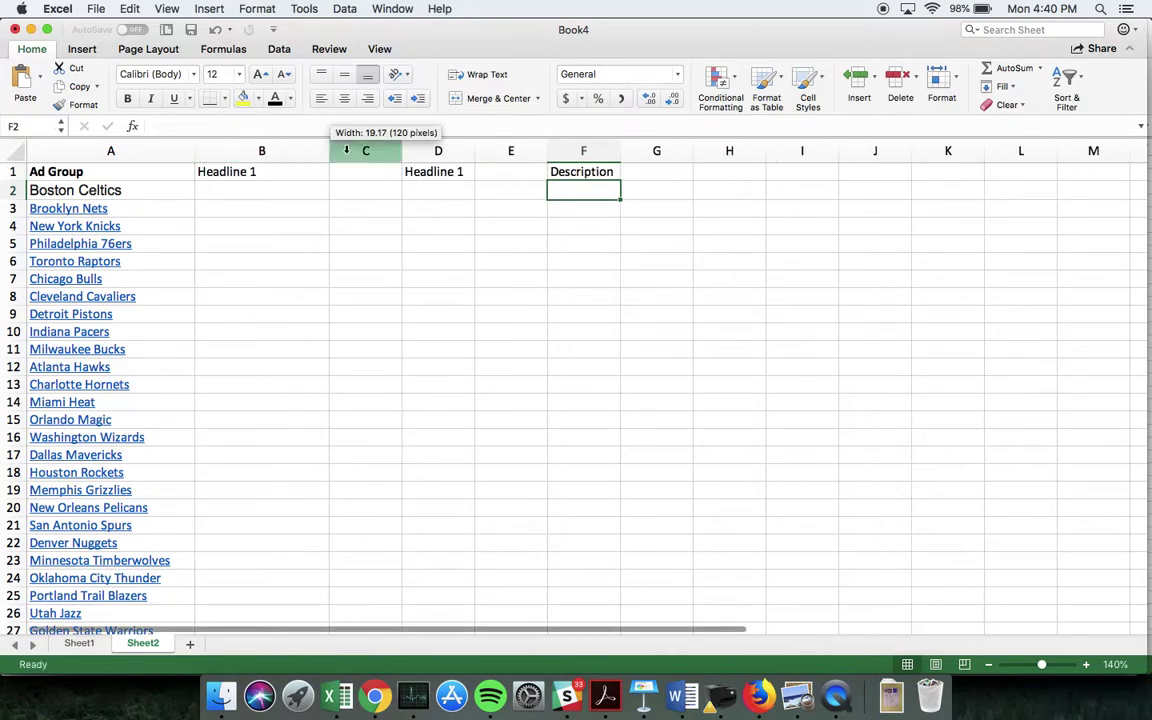
drag(476, 146, 518, 141)
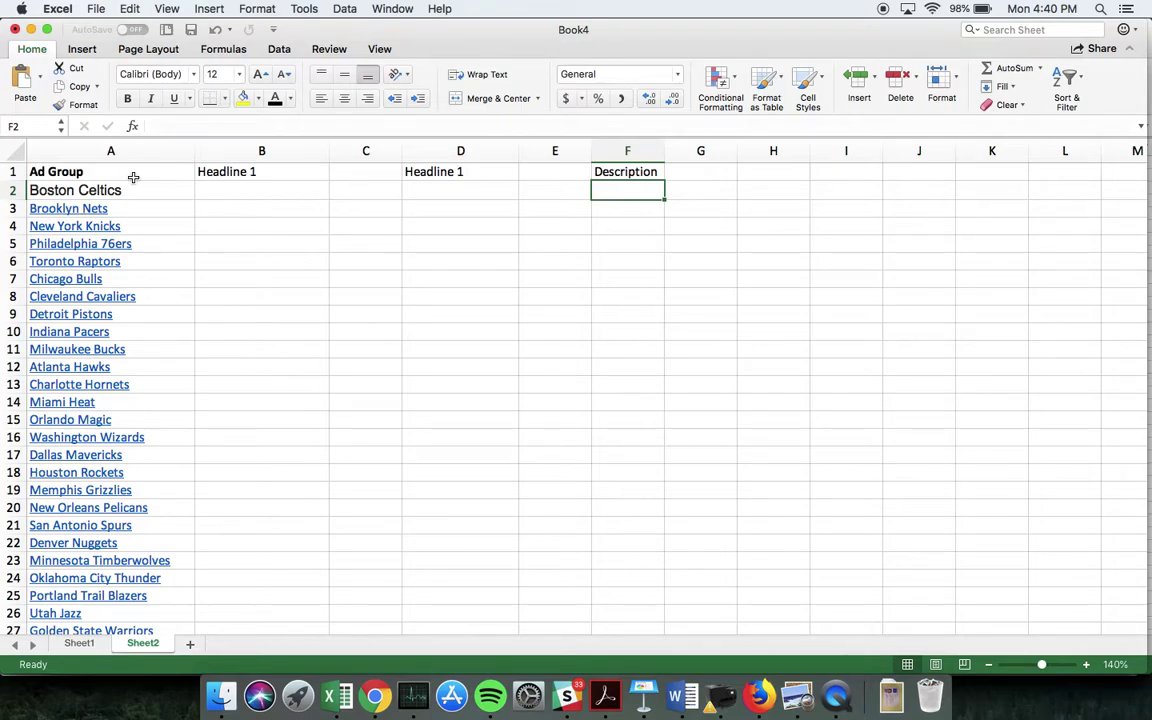
Enter the formula ="Buy "&A2&" Tickets" in B2 and widen column B to fit the headline.
click(259, 191)
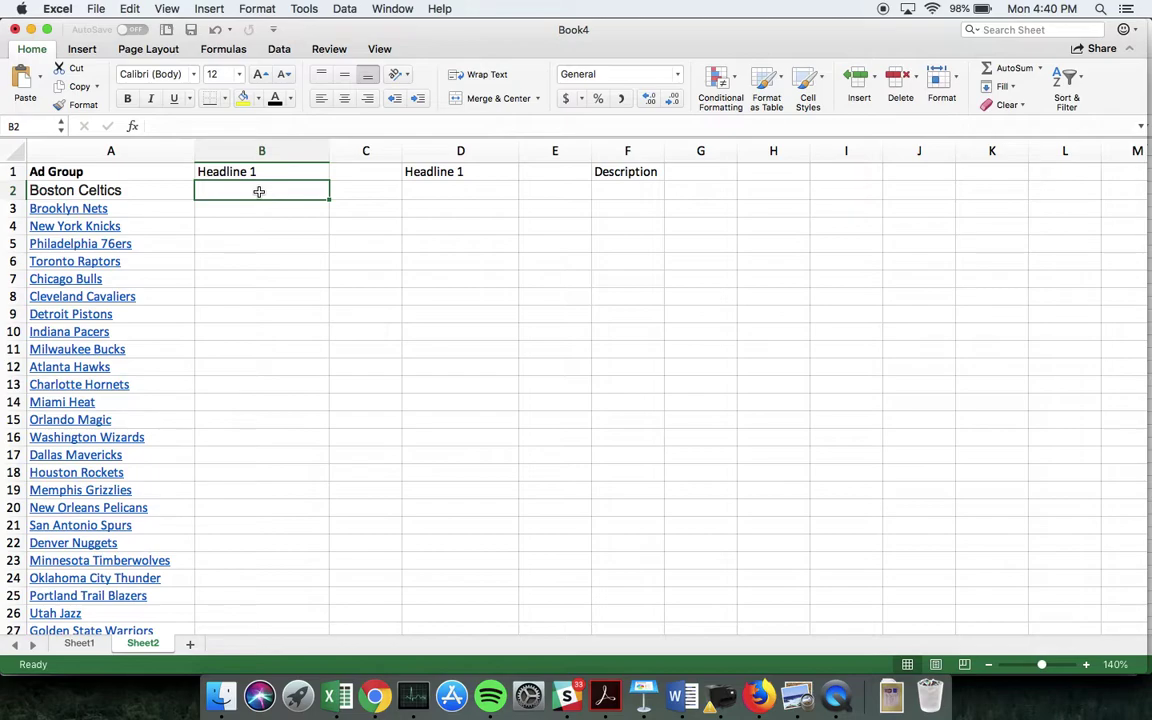
text(="Buy "&)
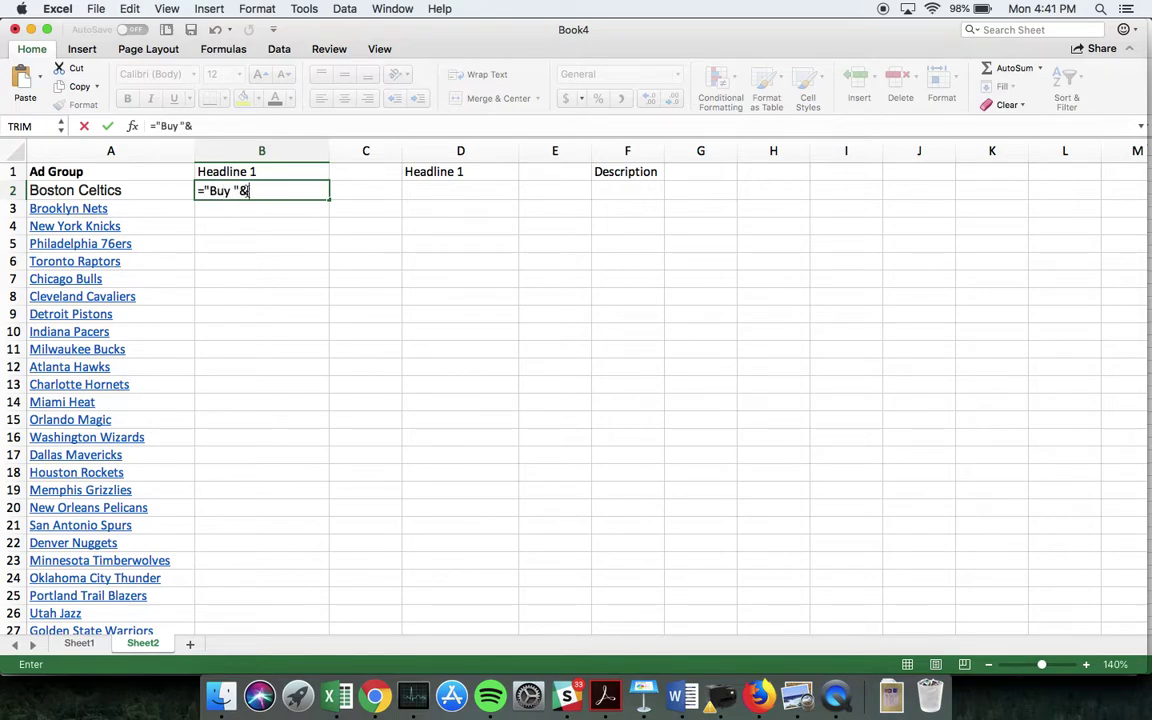
click(159, 190)
text(&)
text(" Tcike)
key(BackSpace)
key(BackSpace)
key(BackSpace)
text(ckets)
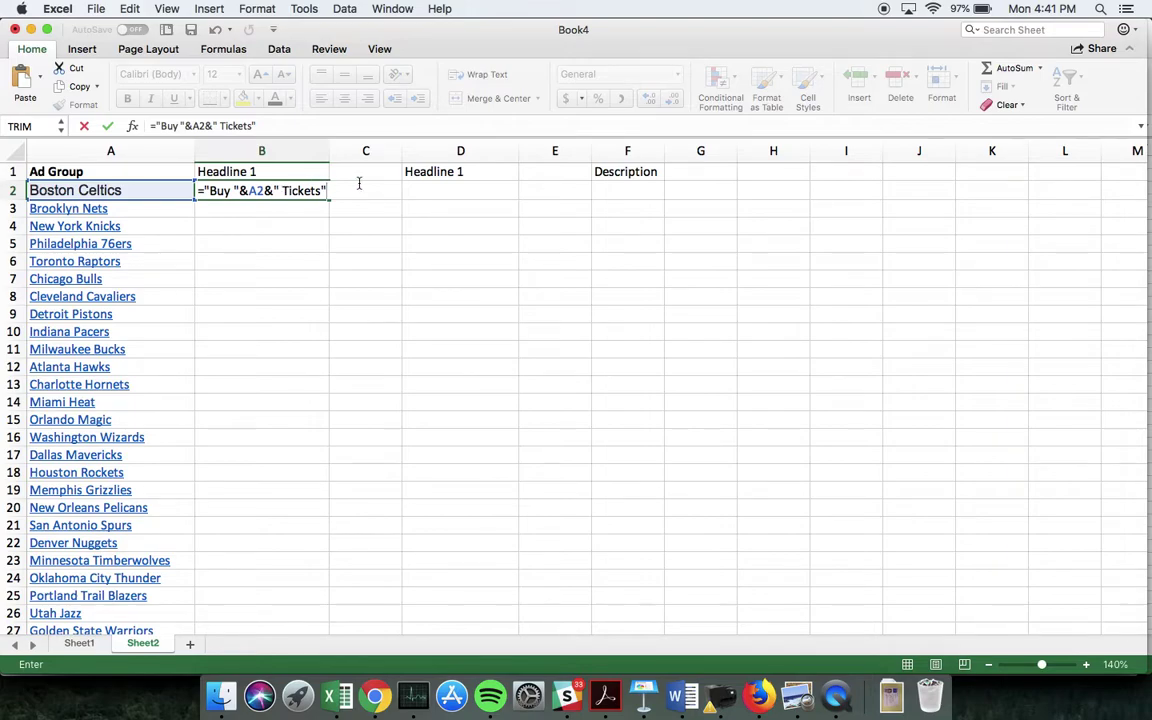
key(Return)
drag(329, 152, 375, 154)
Count the characters of the first headline with =LEN(B2) in C2.
click(417, 190)
text(=len)
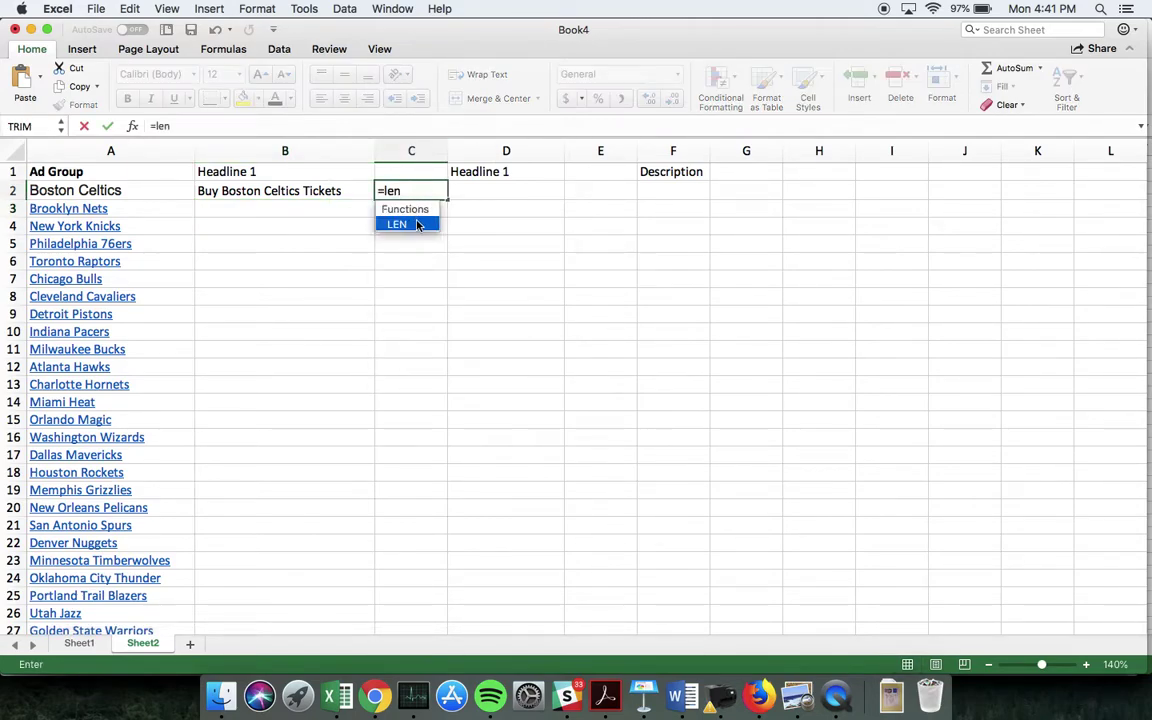
double_click(411, 224)
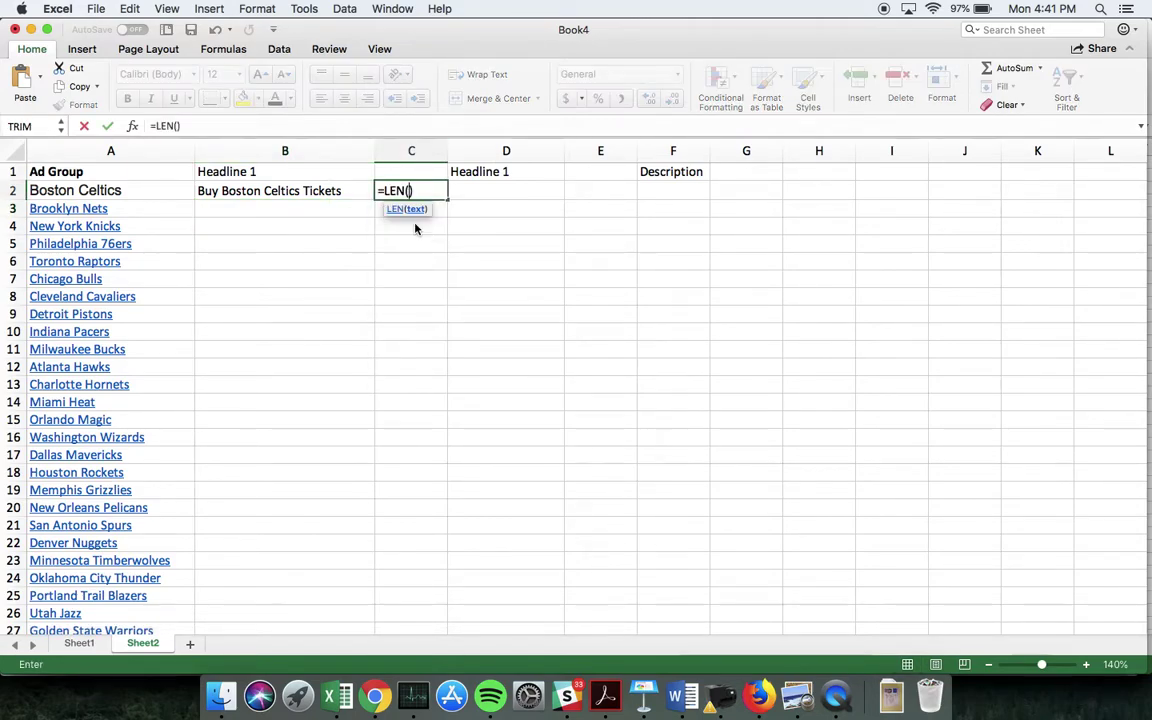
click(366, 193)
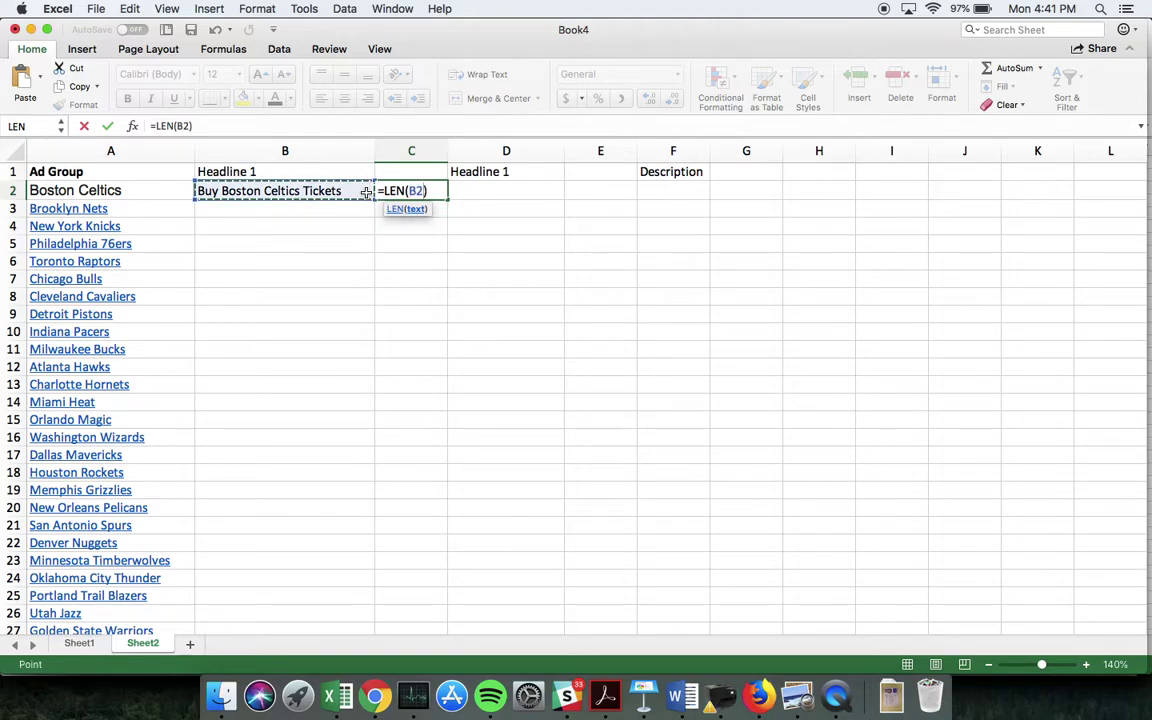
key(Return)
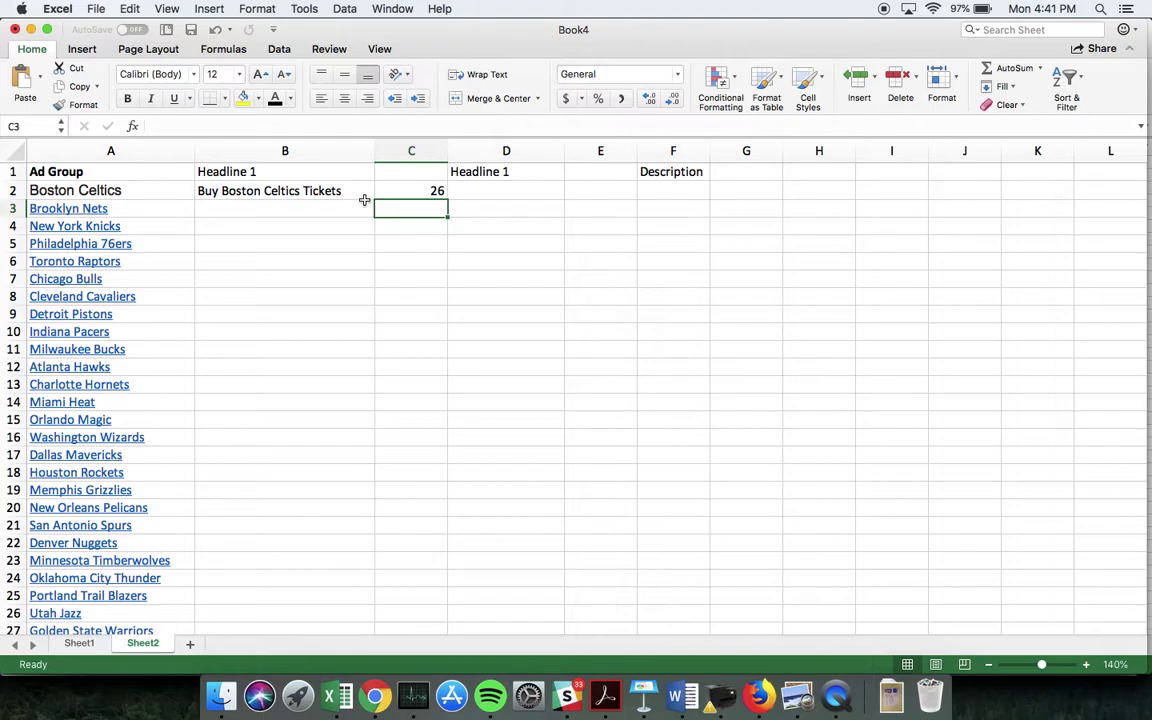
Fill the headline and LEN formulas from B2:C2 down to the last team in row 31.
drag(360, 190, 440, 189)
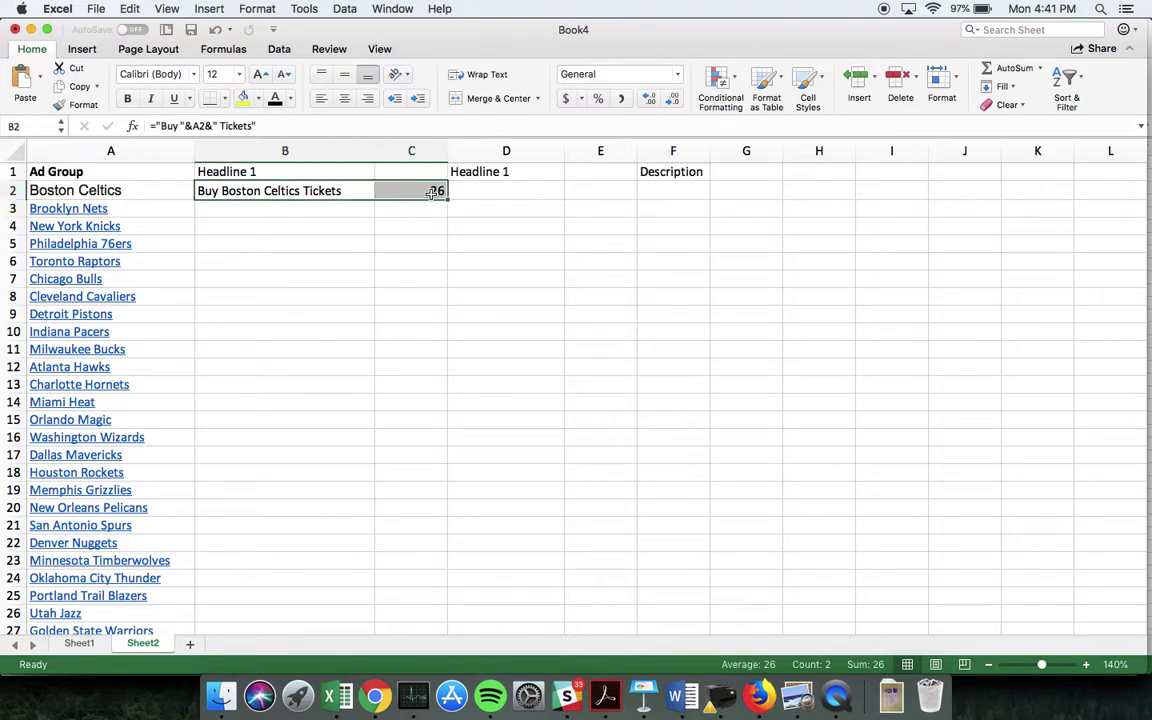
double_click(447, 199)
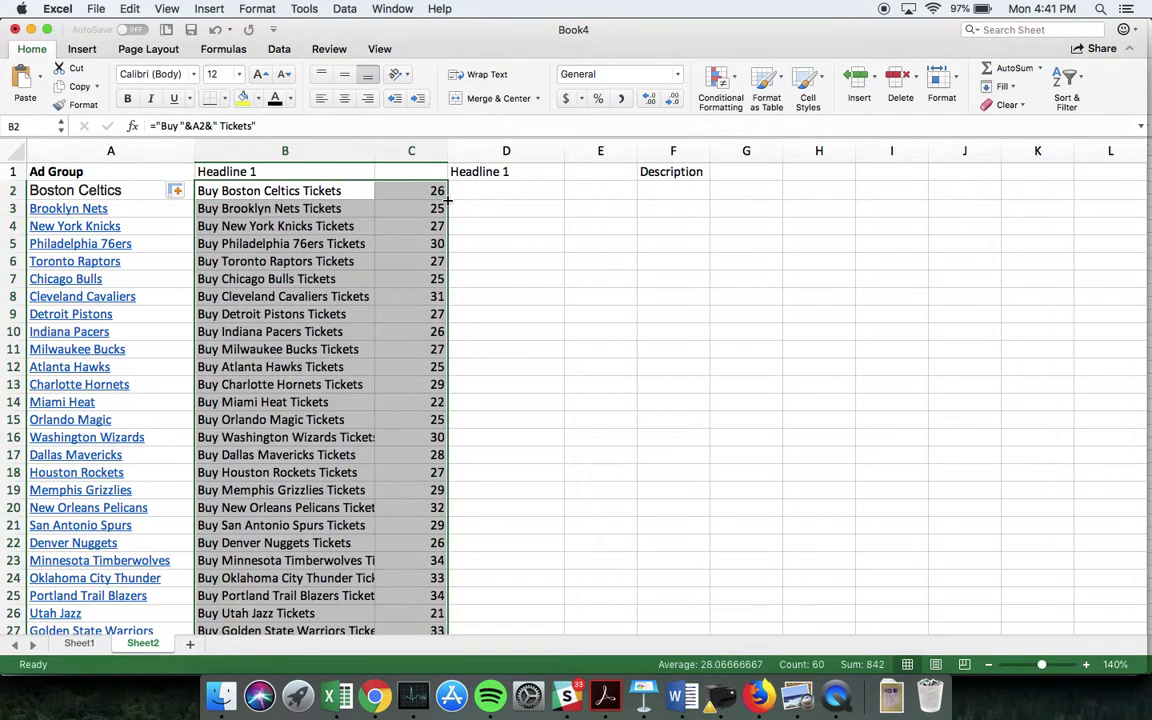
scroll(419, 368, down, 5)
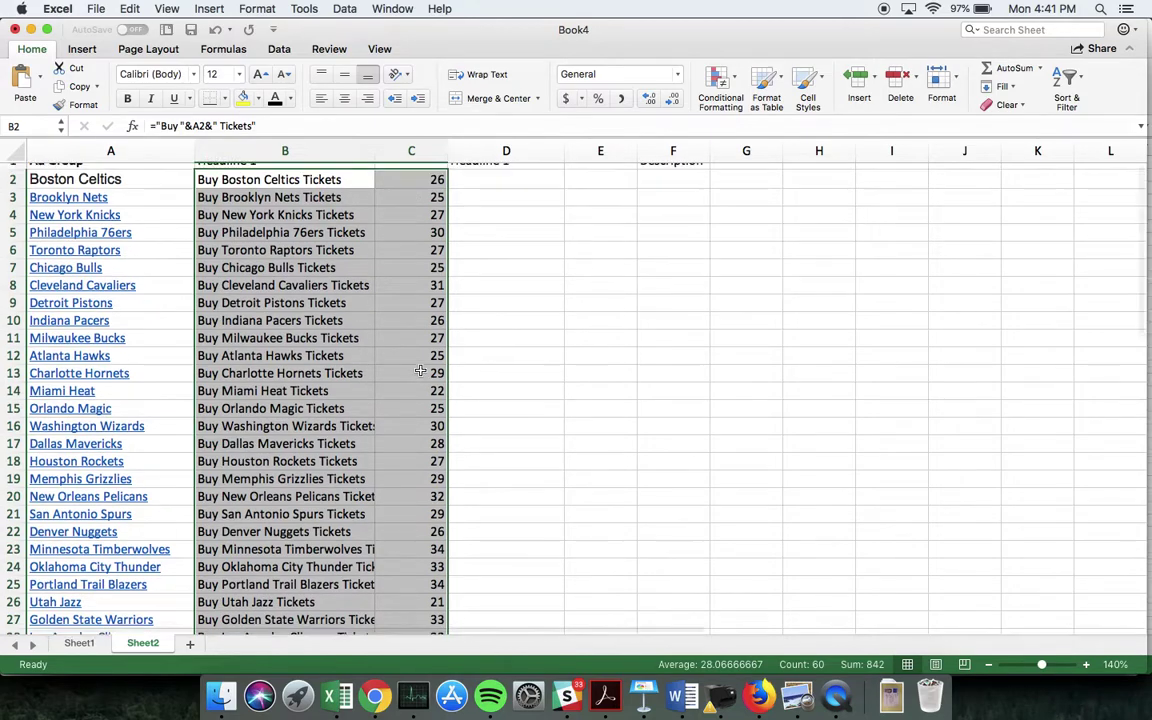
scroll(420, 369, down, 2)
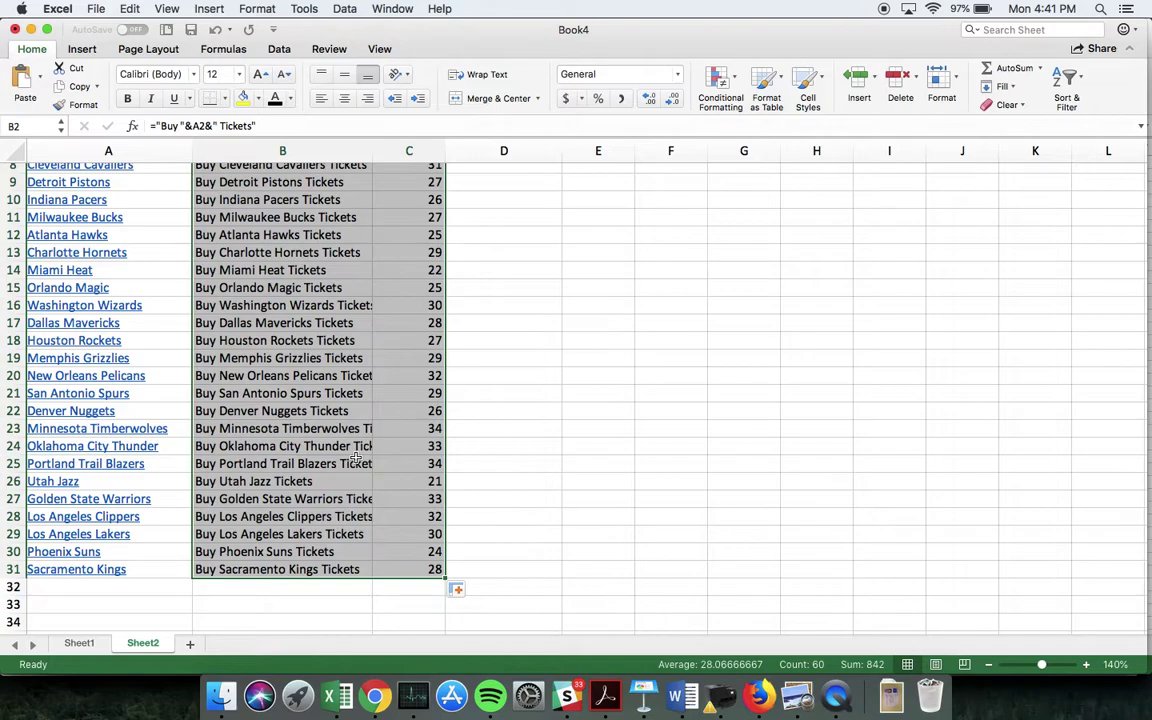
click(285, 497)
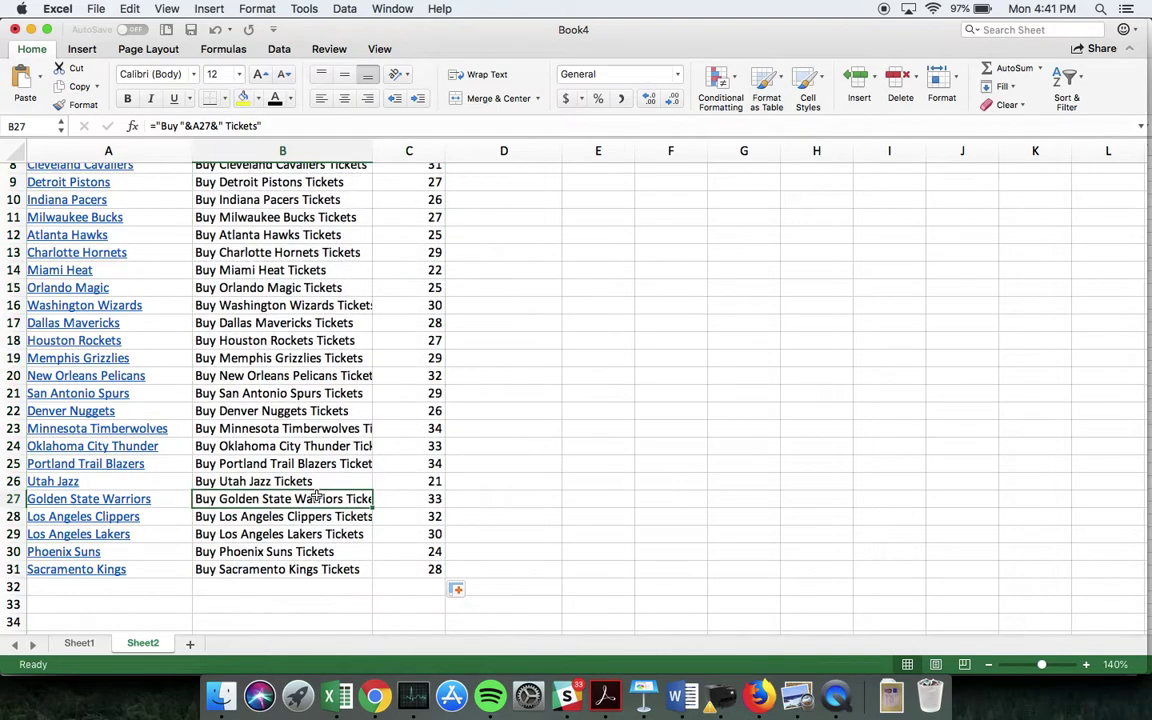
double_click(268, 498)
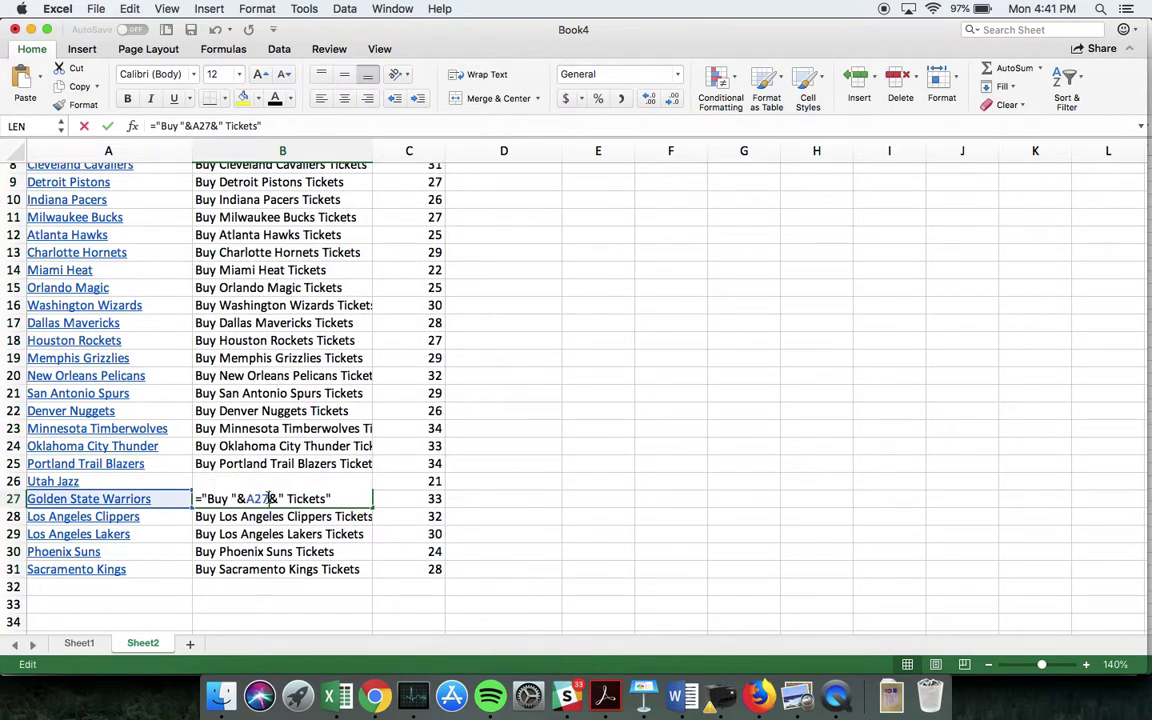
key(Escape)
Copy the headline formulas in B2:B31 and paste them back over themselves as values.
scroll(352, 477, up, 5)
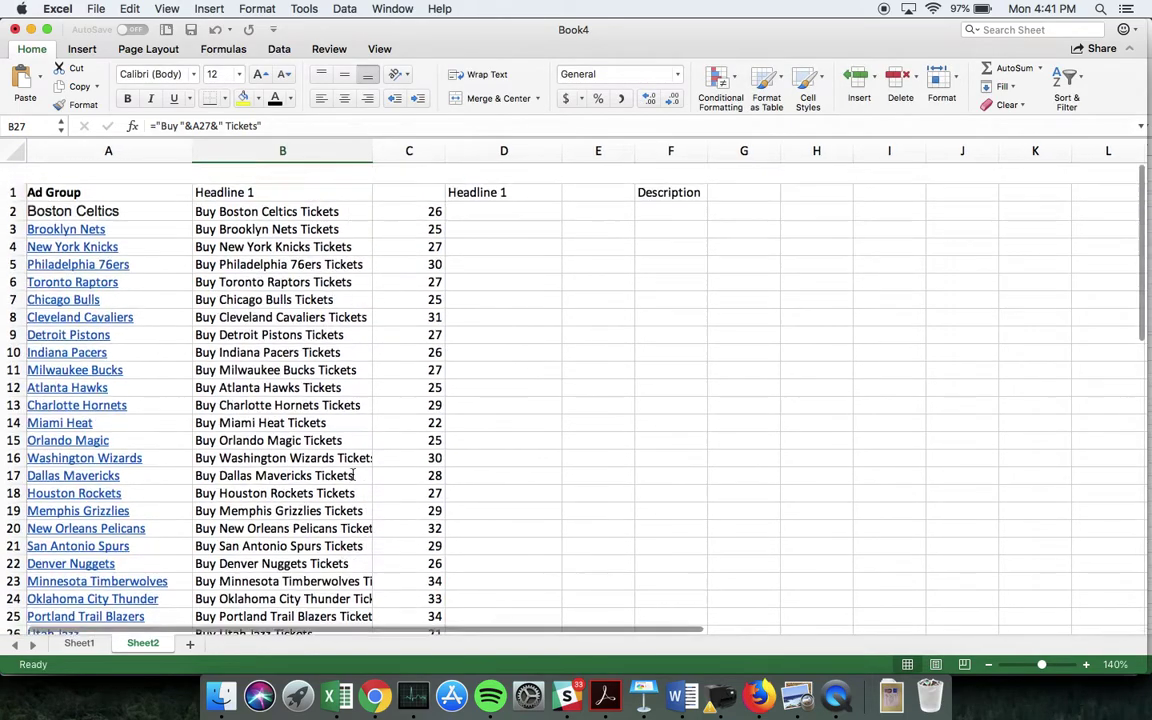
click(352, 190)
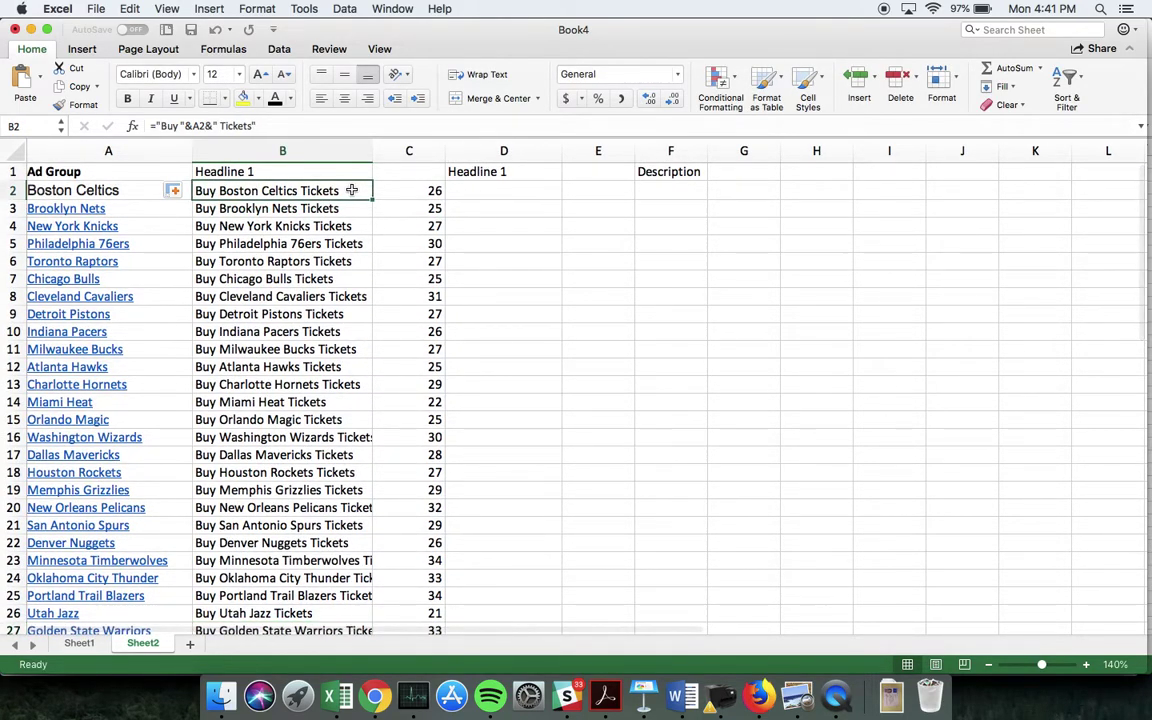
key(super+shift+Down)
key(super+c)
scroll(352, 195, up, 3)
scroll(352, 195, up, 1)
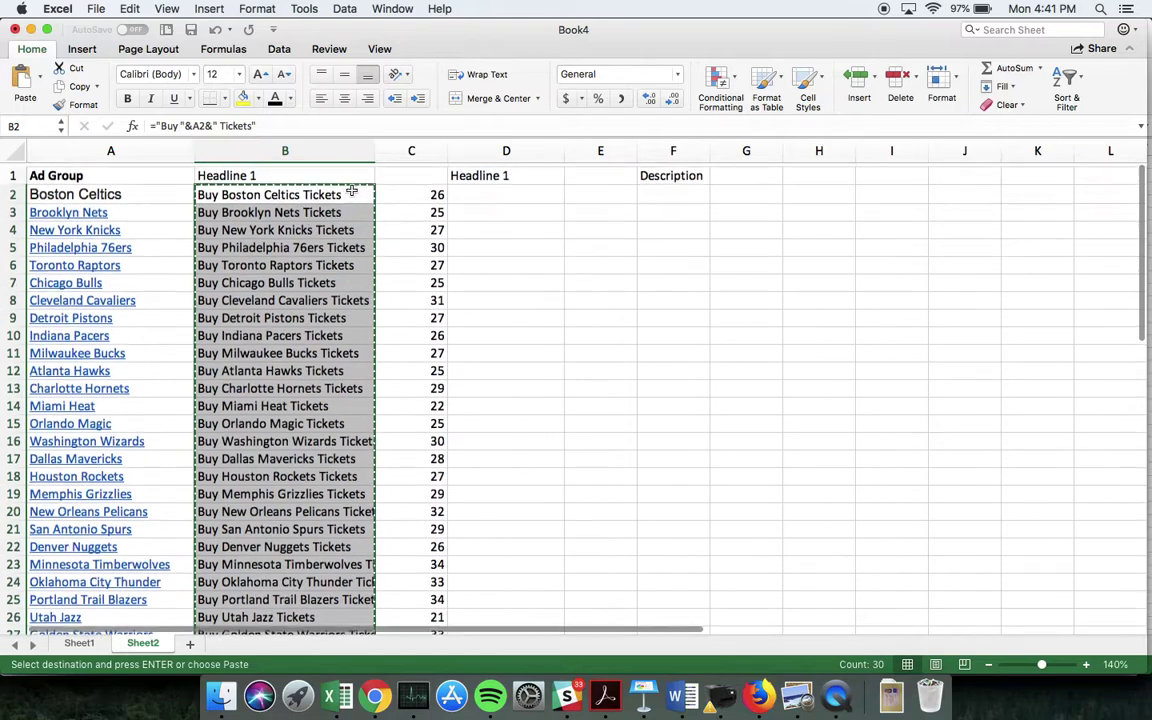
right_click(318, 197)
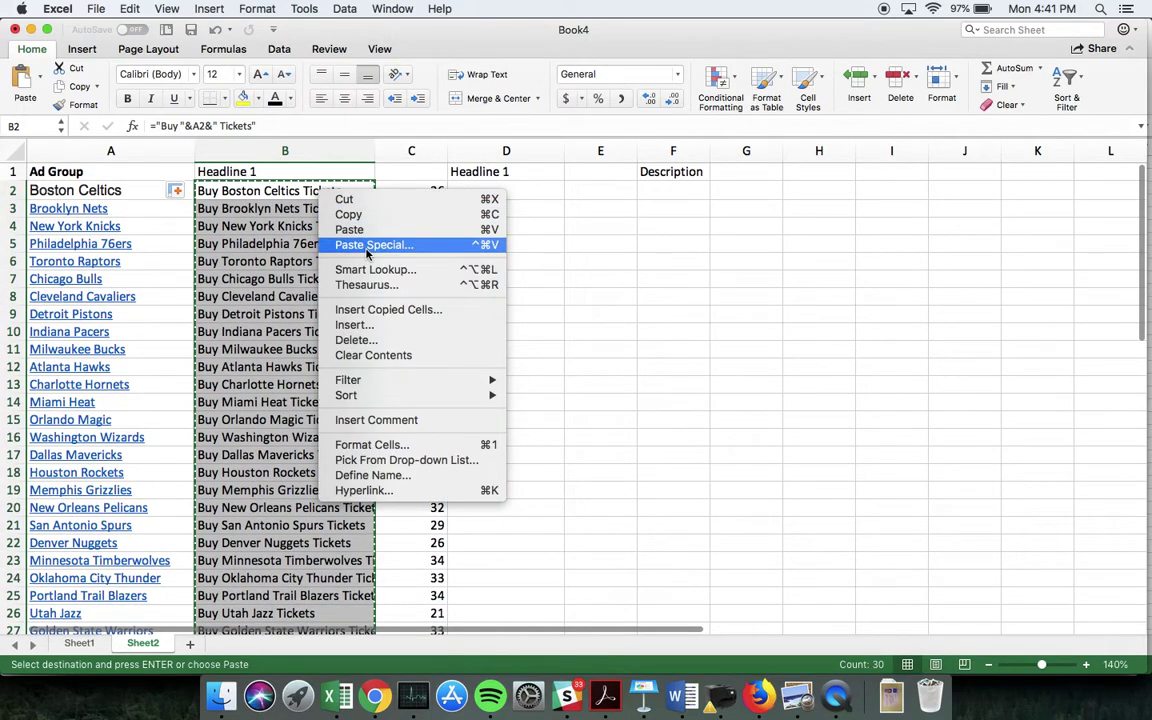
click(400, 242)
click(238, 177)
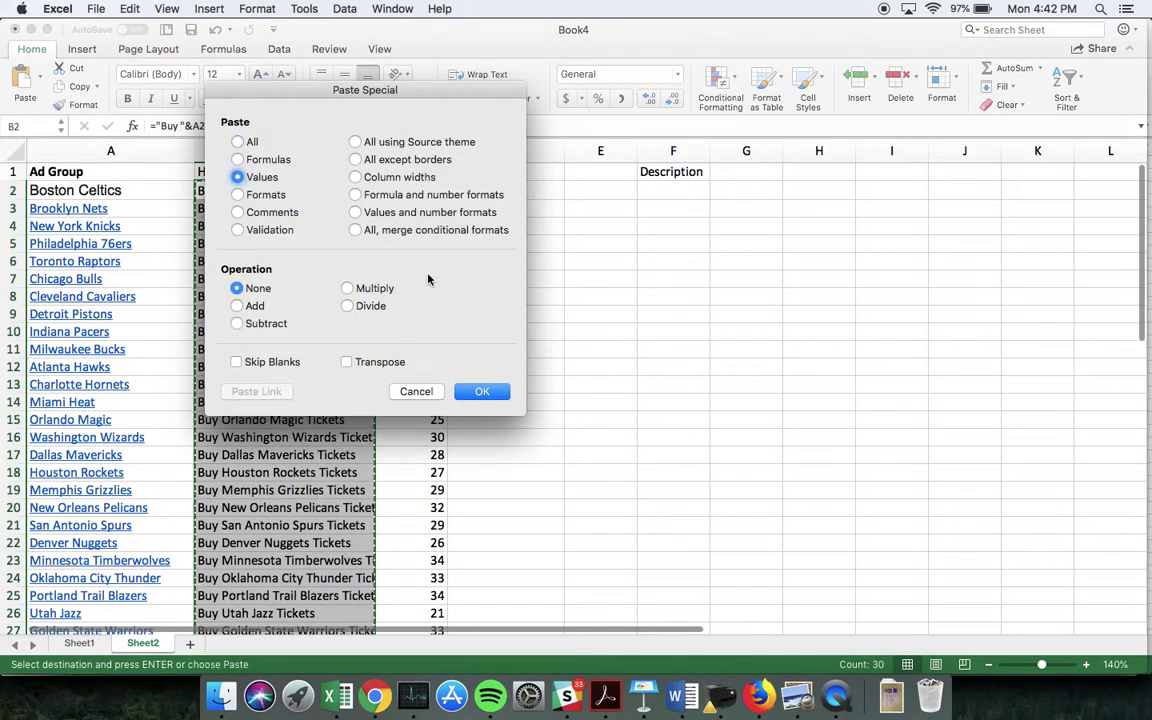
click(482, 391)
Widen column B slightly for the longer headlines and narrow the character count column C.
drag(376, 152, 397, 153)
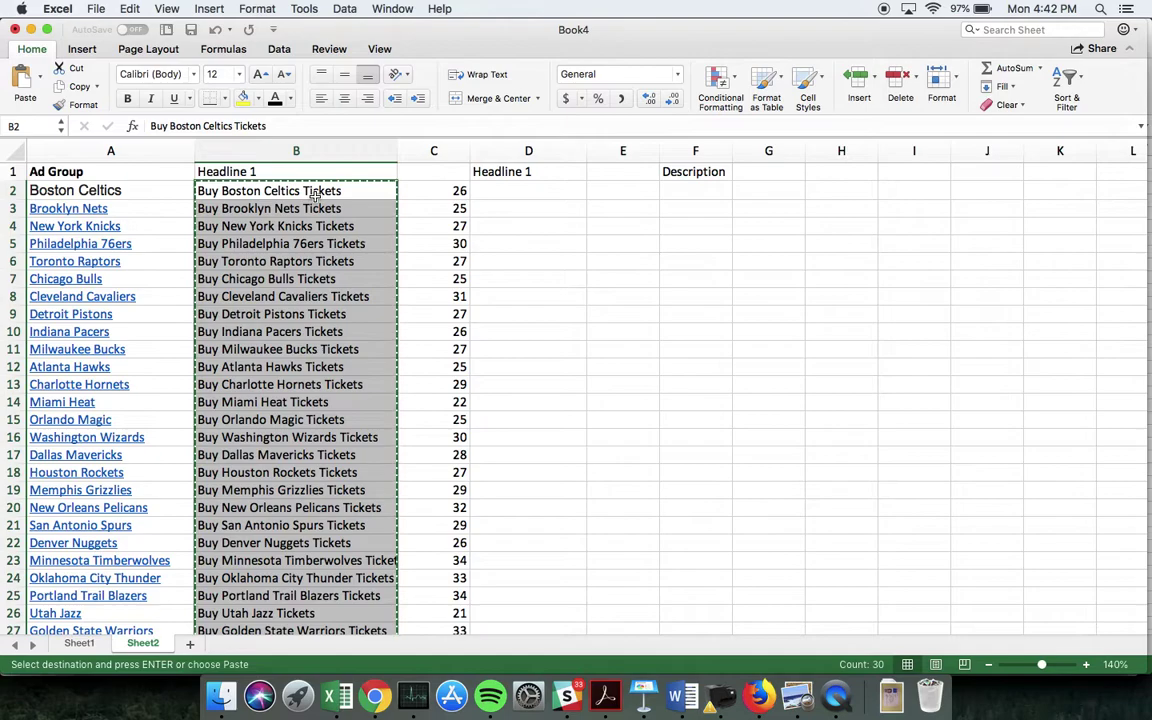
click(363, 194)
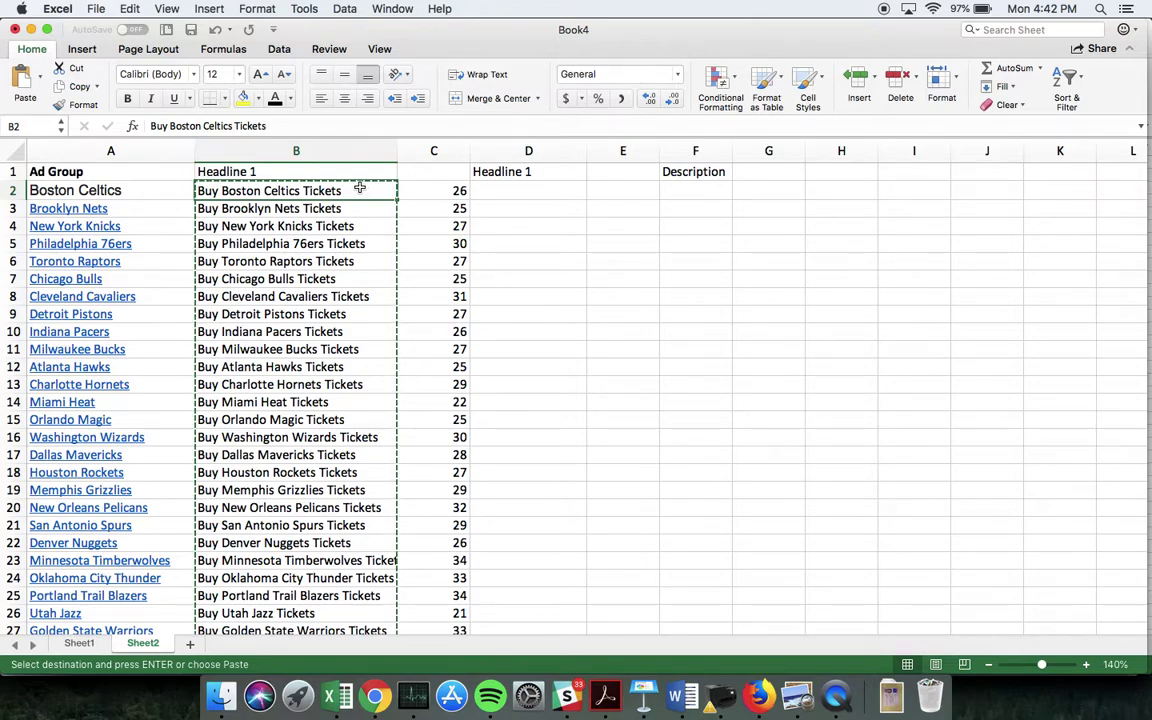
drag(470, 148, 442, 148)
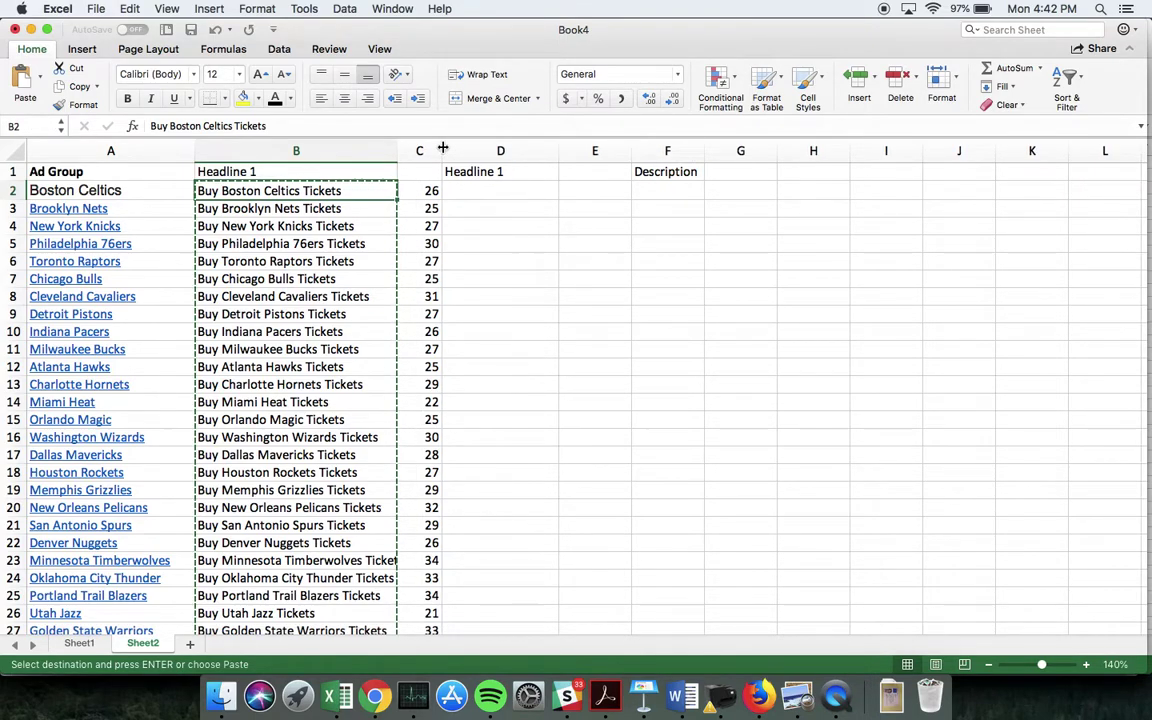
drag(441, 151, 435, 151)
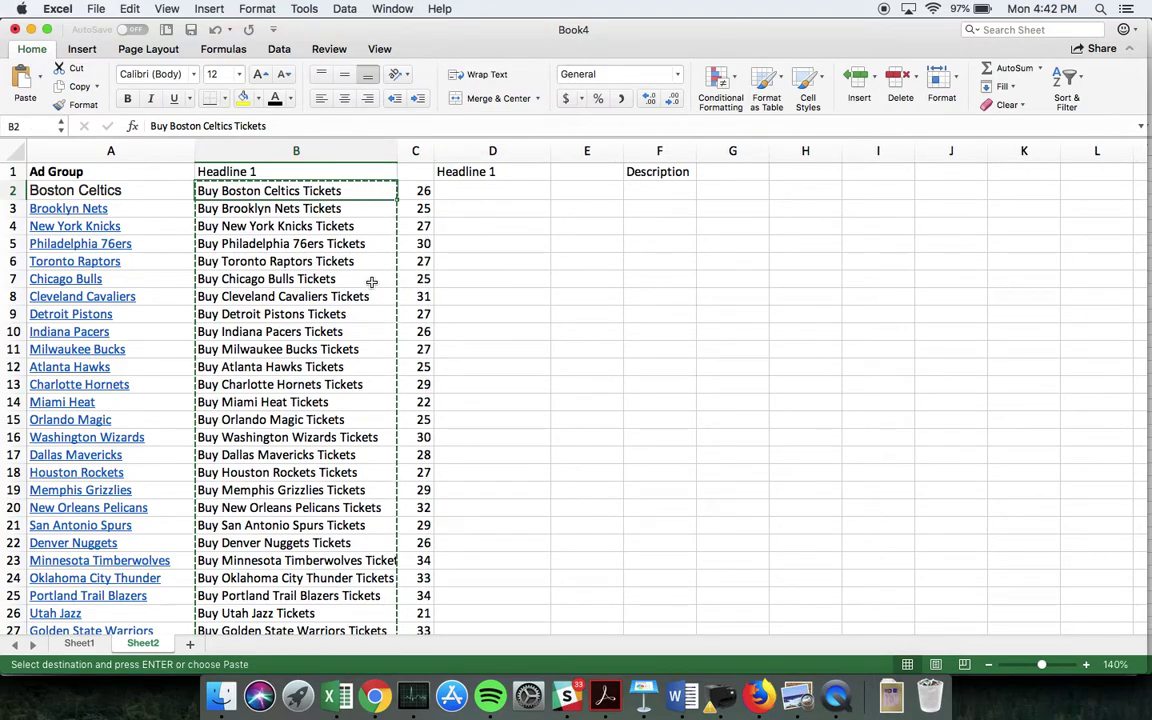
Shorten the headline in B23 to Buy Timberwolves Tickets by removing the word Minnesota.
scroll(371, 282, down, 1)
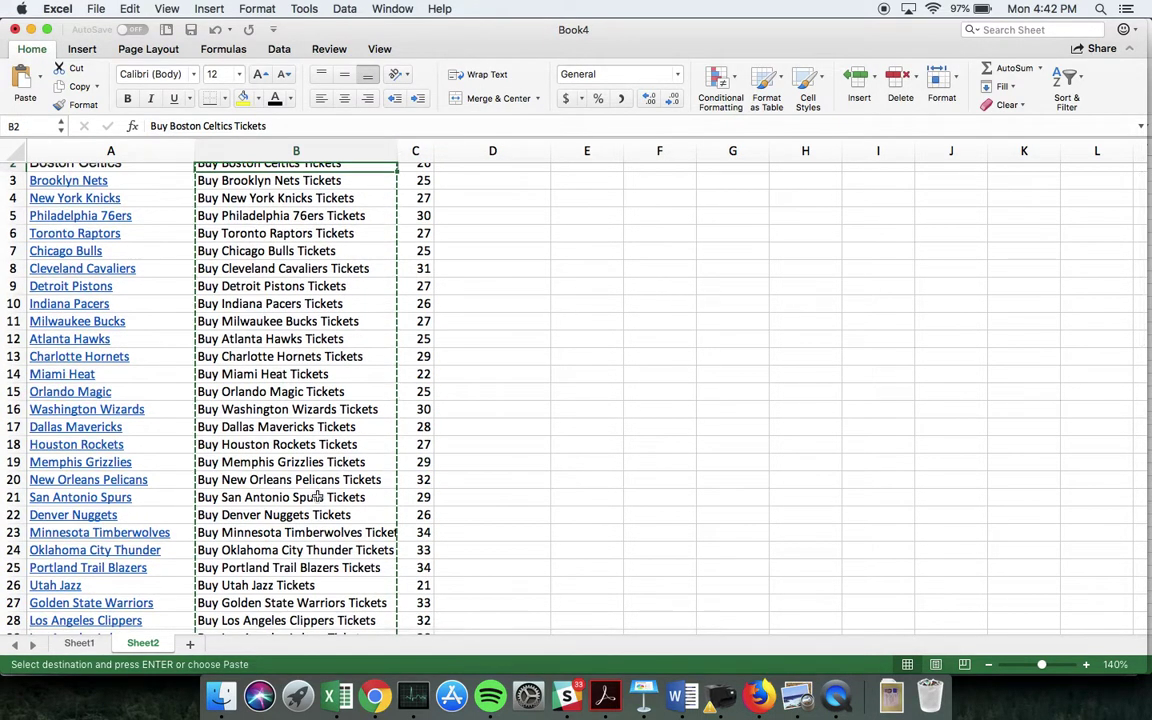
click(292, 532)
double_click(276, 532)
double_click(276, 532)
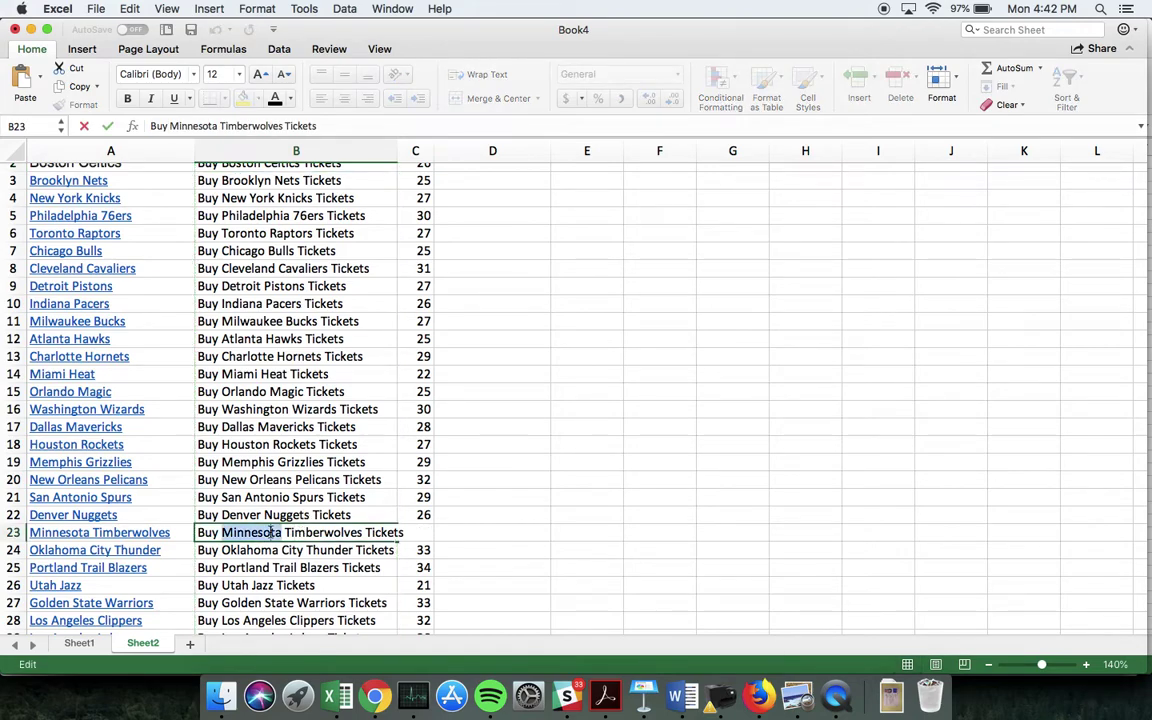
key(BackSpace)
key(Return)
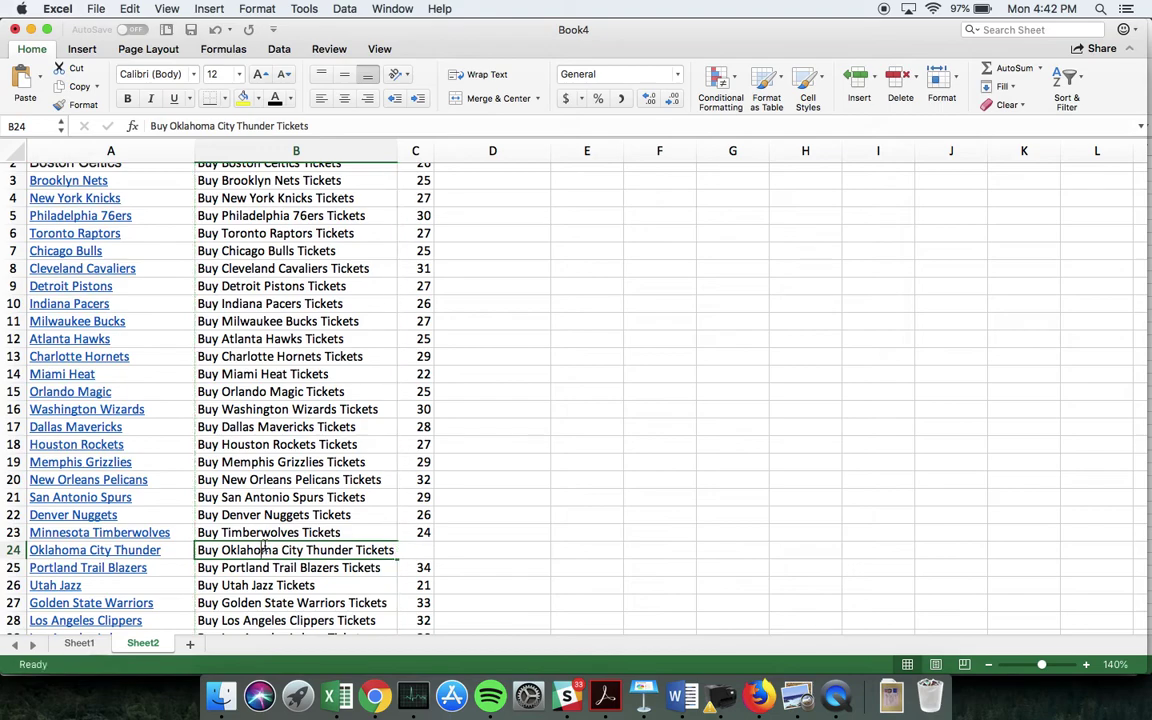
Remove the word Oklahoma from the headline in B24, leaving Buy City Thunder Tickets.
double_click(256, 551)
double_click(256, 551)
key(BackSpace)
key(Return)
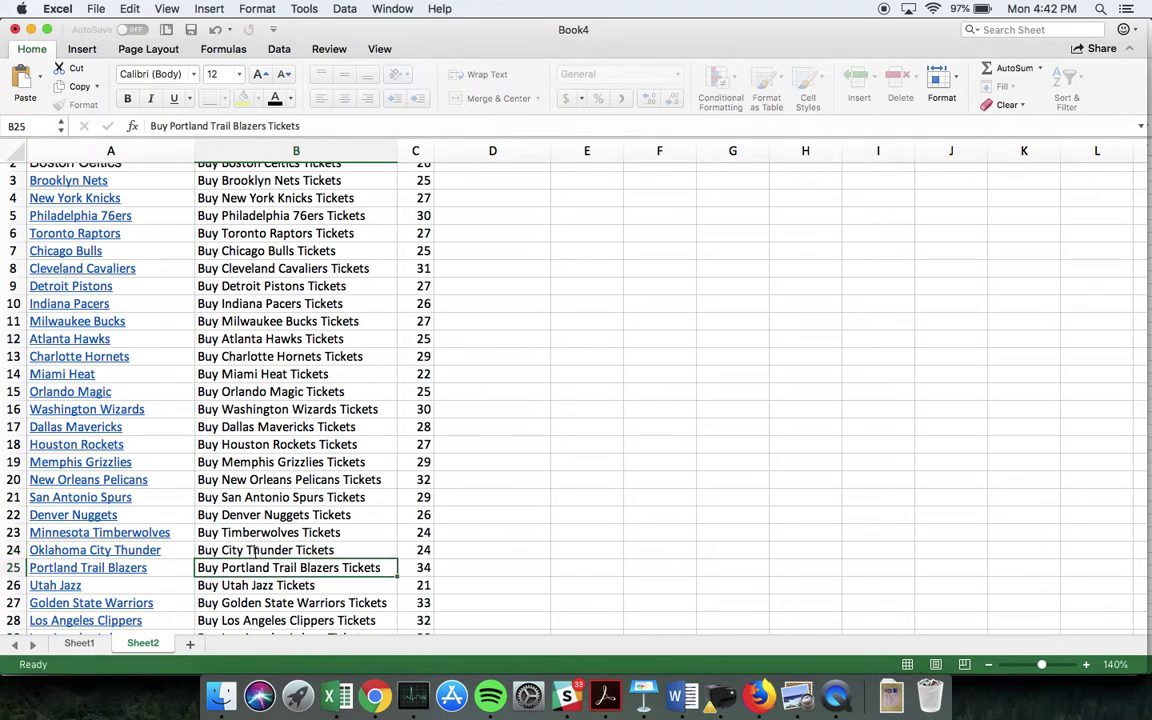
scroll(247, 478, down, 5)
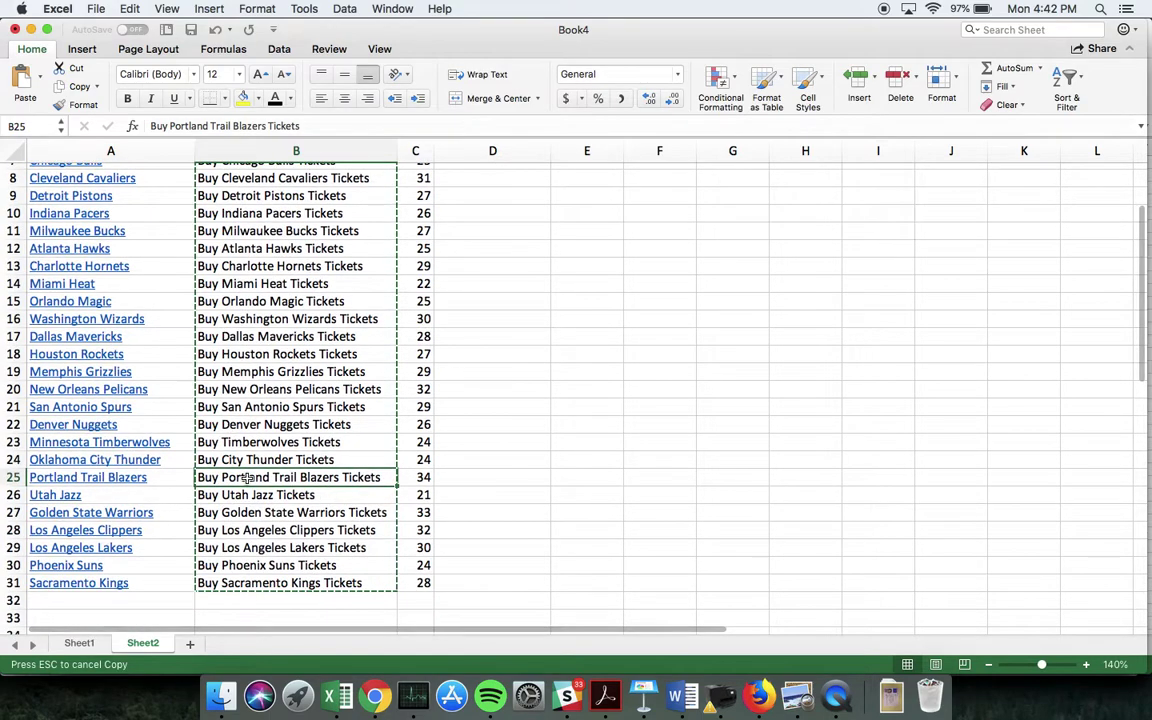
Remove the word Portland from the headline in B25, leaving Buy Trail Blazers Tickets.
double_click(247, 477)
double_click(247, 477)
key(BackSpace)
key(Return)
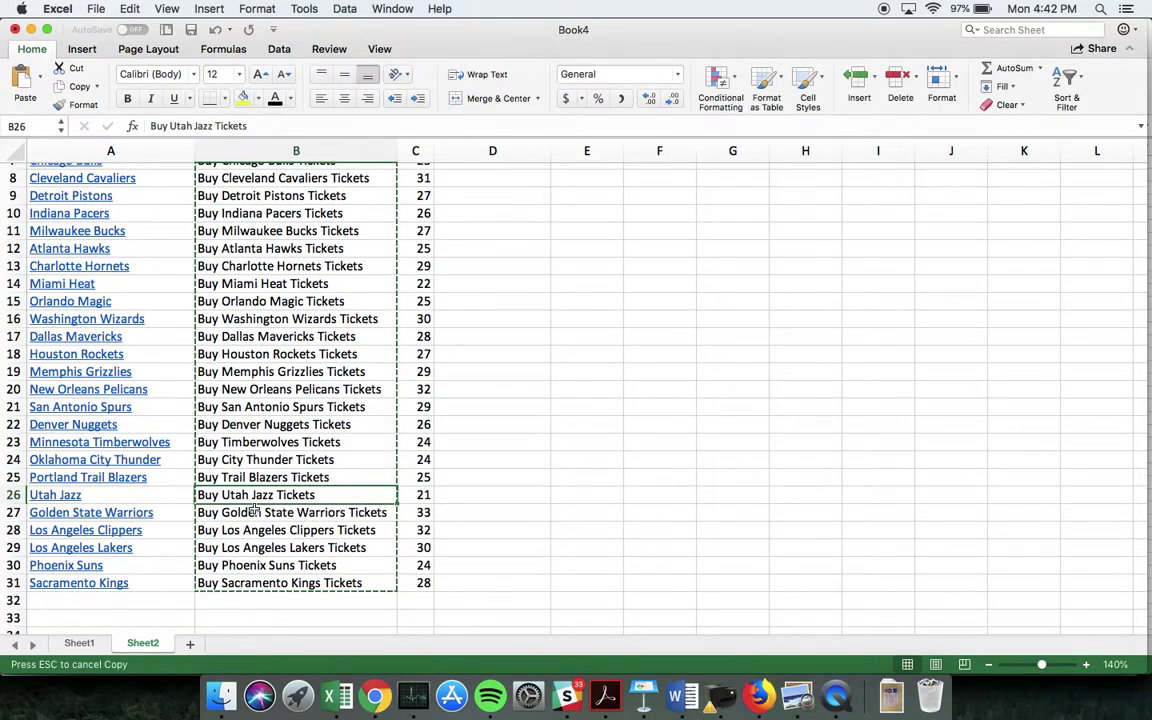
Shorten the headline in B27 to Buy State Warriors Tickets by removing the word Golden.
click(247, 512)
key(Escape)
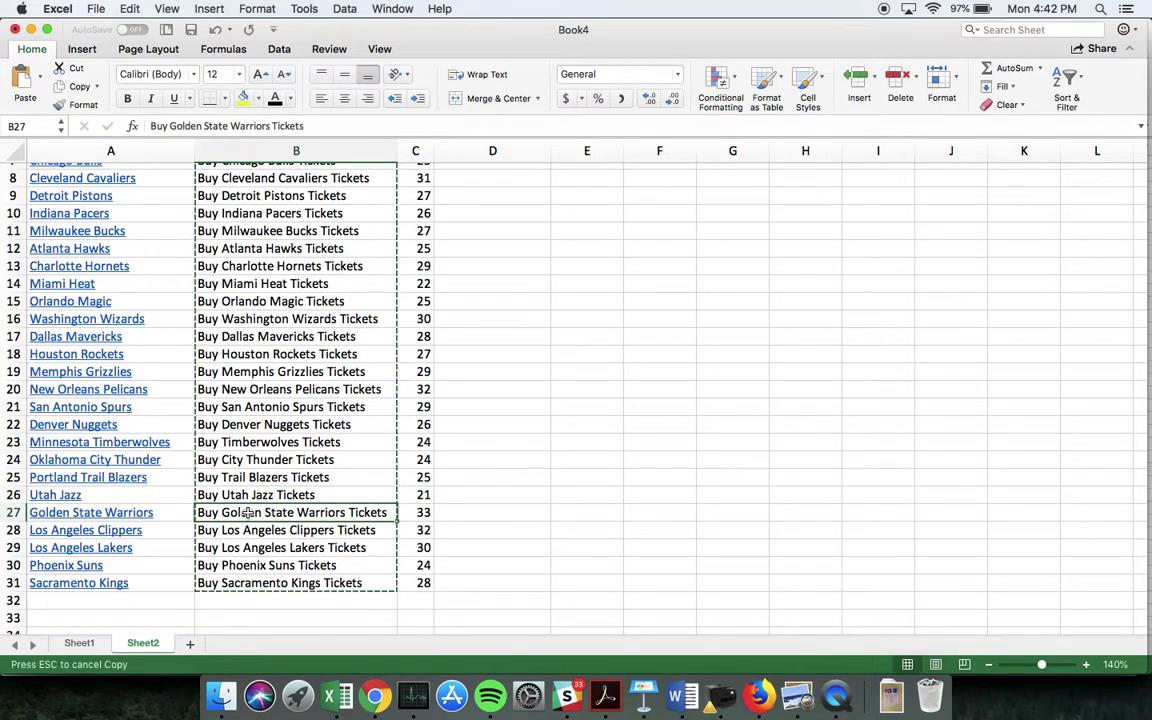
key(Up)
key(Up)
key(Down)
key(Down)
double_click(241, 512)
double_click(255, 513)
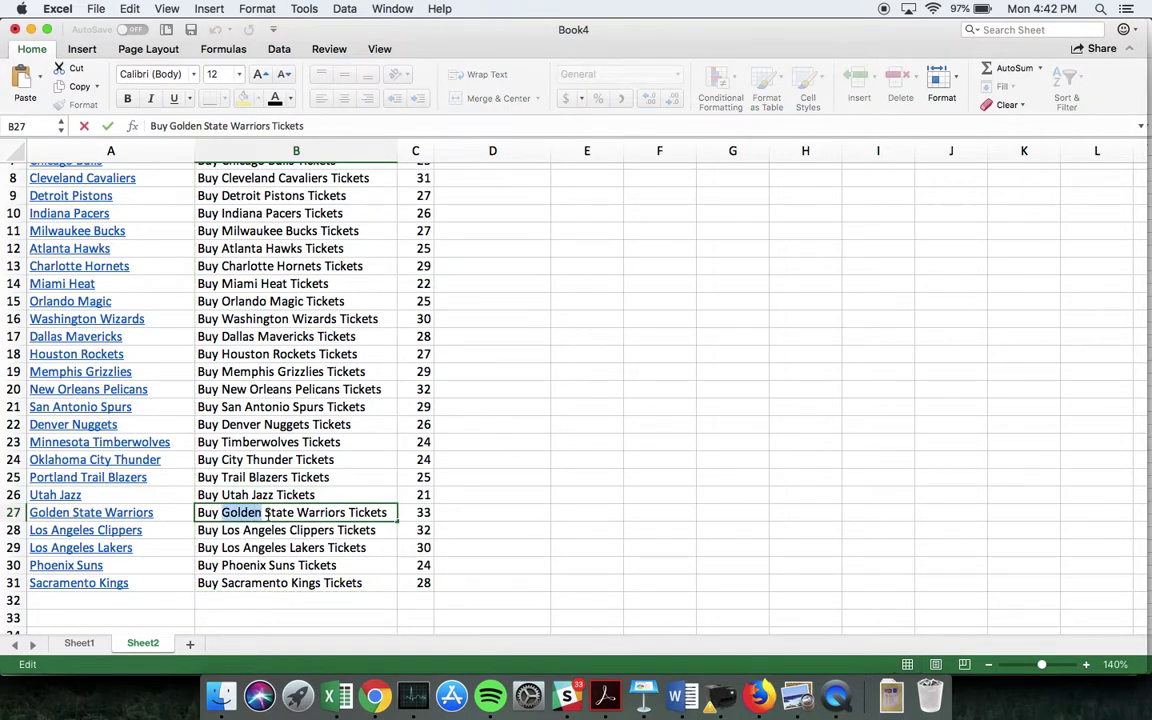
key(BackSpace)
key(BackSpace)
click(374, 484)
key(super+c)
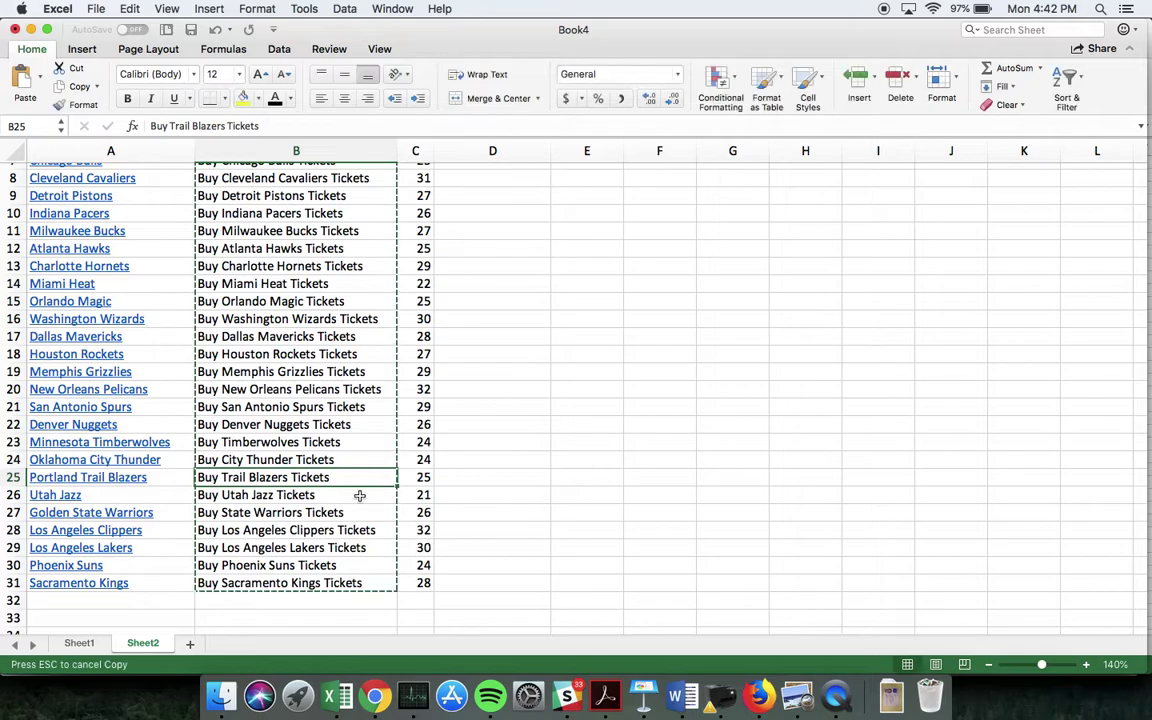
Abbreviate Los Angeles to LA in the B28 headline, making it Buy LA Clippers Tickets.
click(265, 532)
double_click(265, 532)
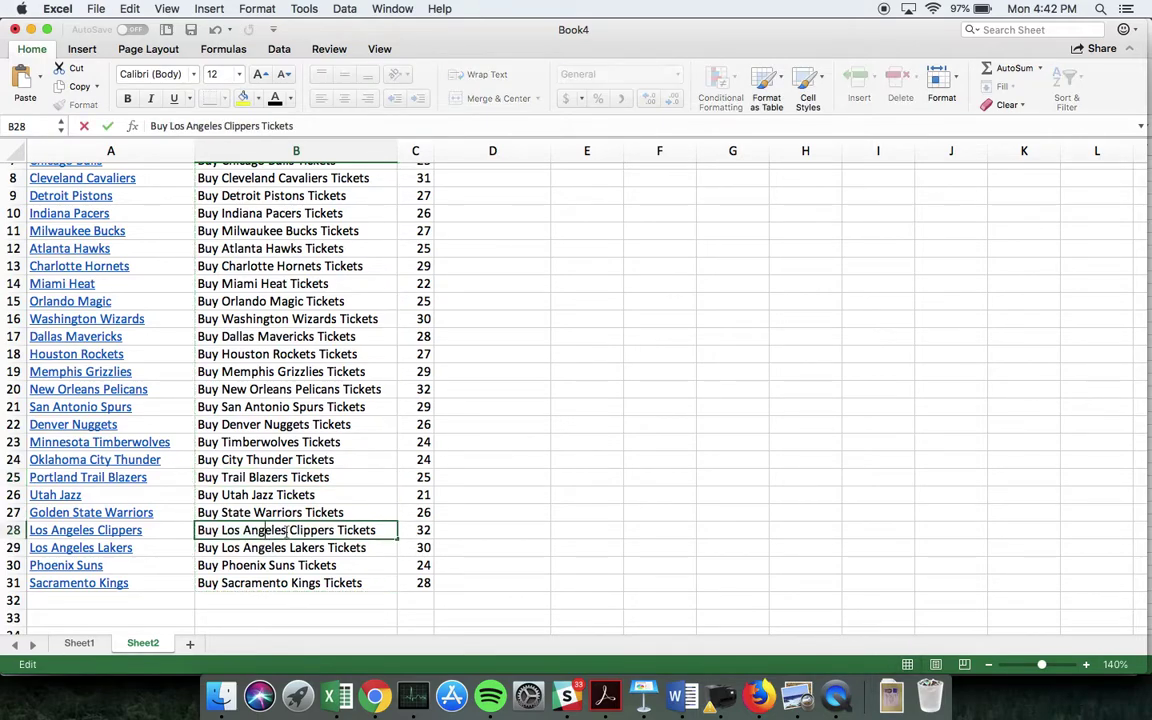
drag(286, 530, 230, 530)
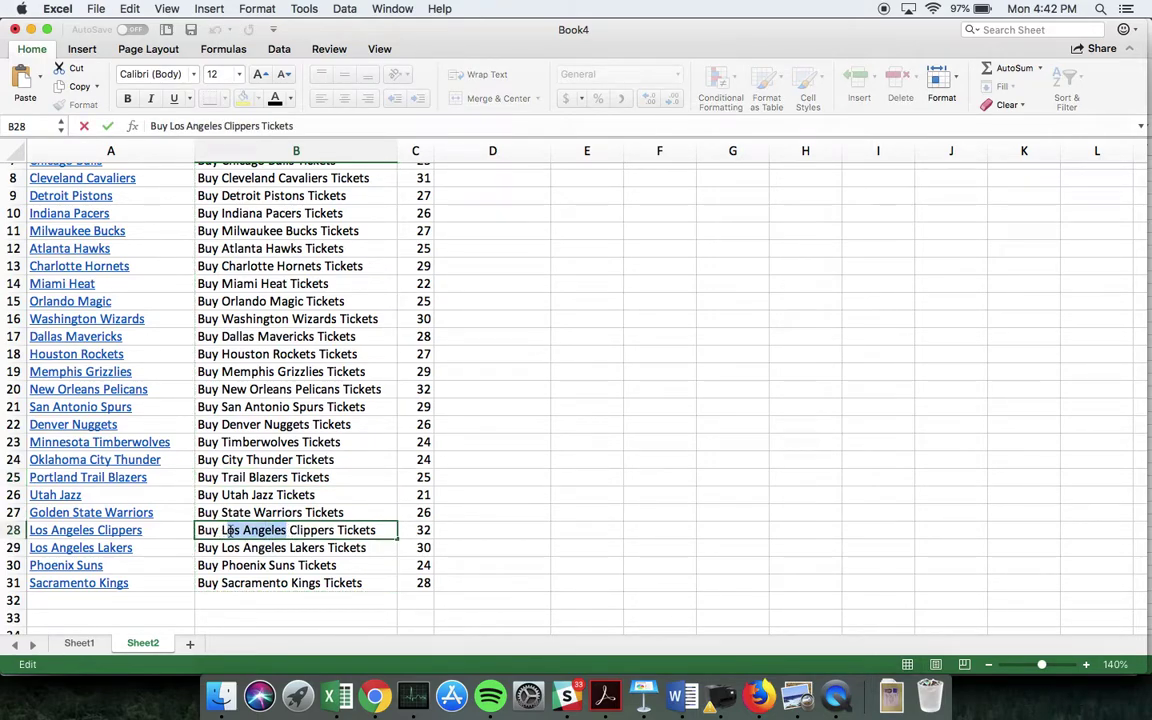
text(A)
key(Return)
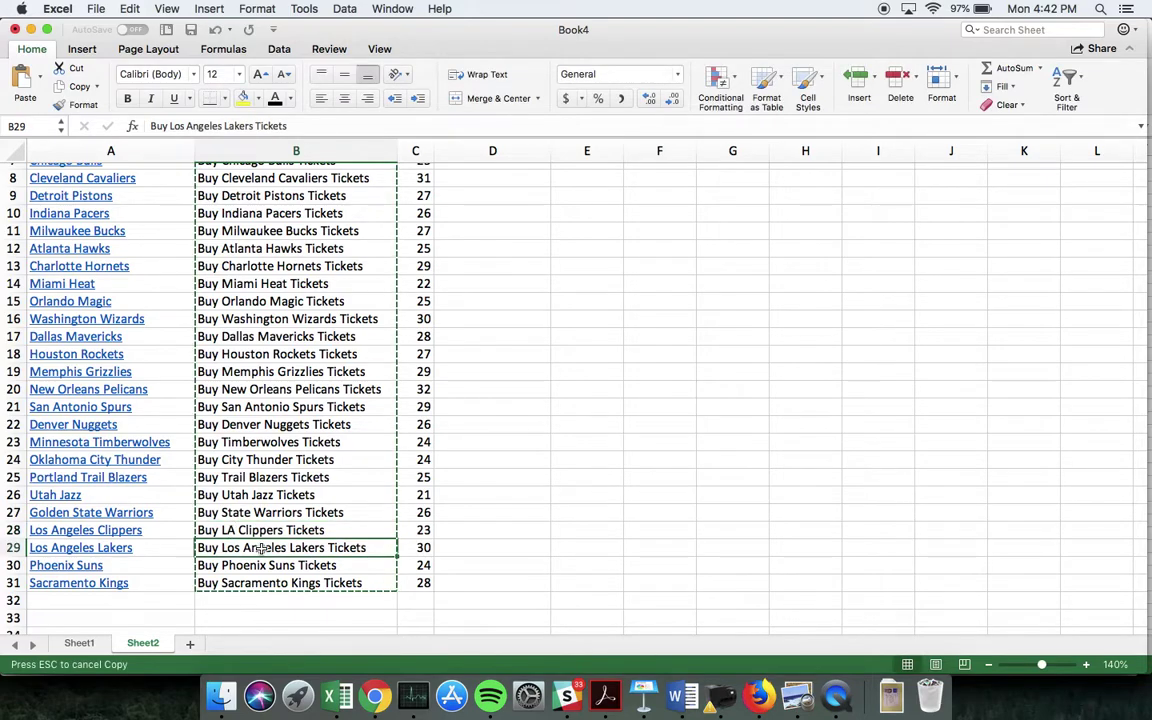
Shorten the headline in B20 to Buy Pelicans Tickets by removing the city name New Orleans.
scroll(347, 494, up, 5)
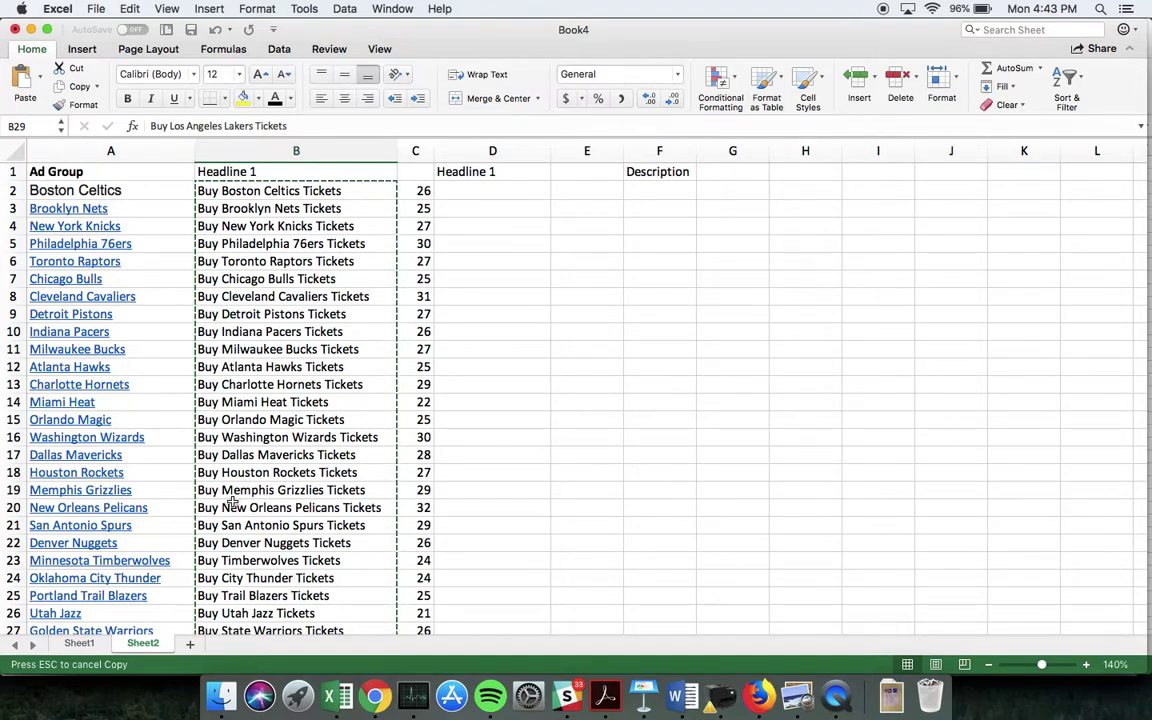
double_click(270, 508)
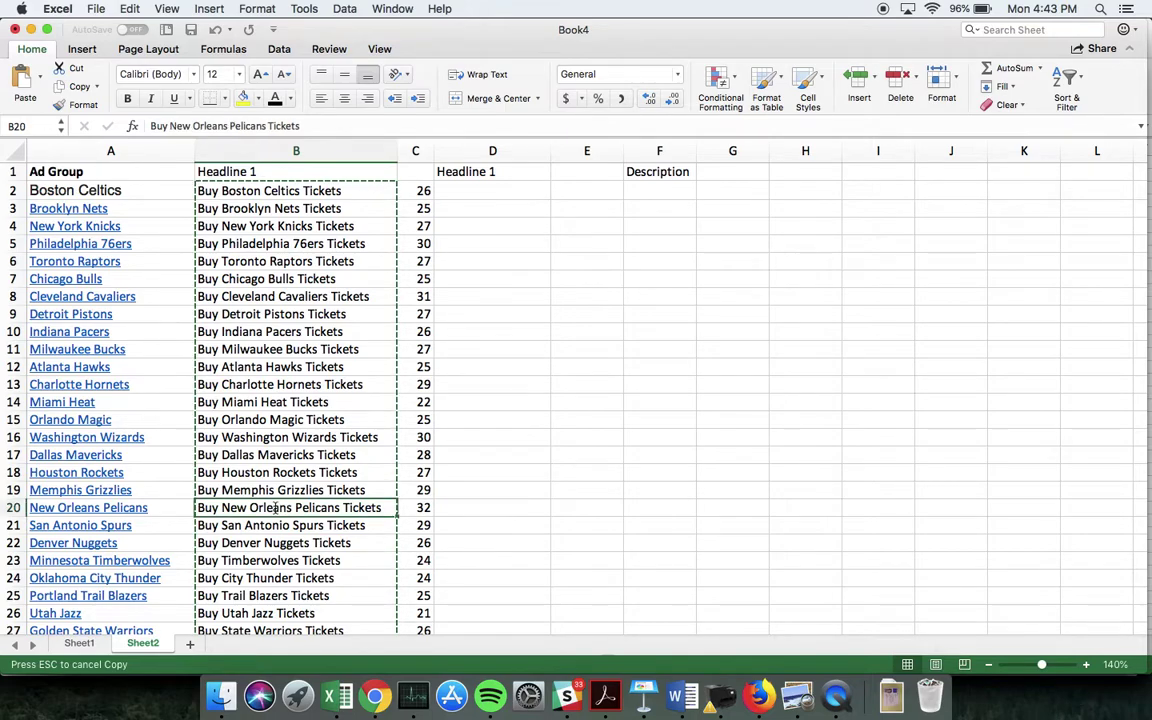
drag(293, 508, 235, 508)
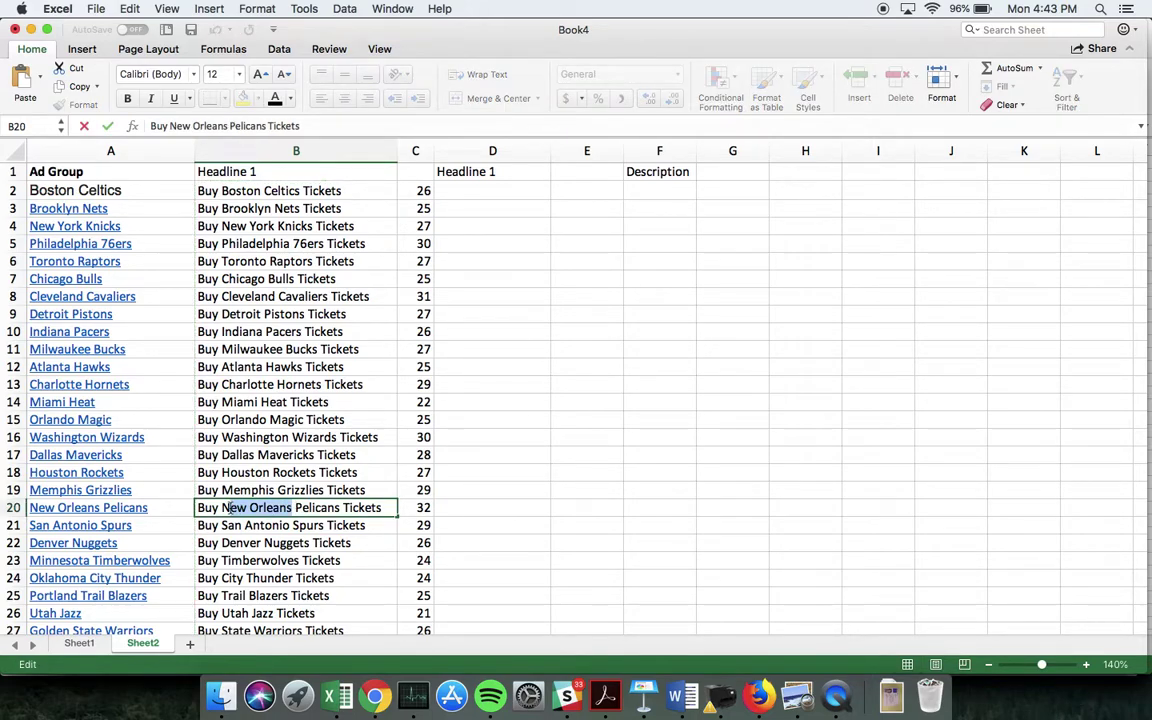
text(.O.)
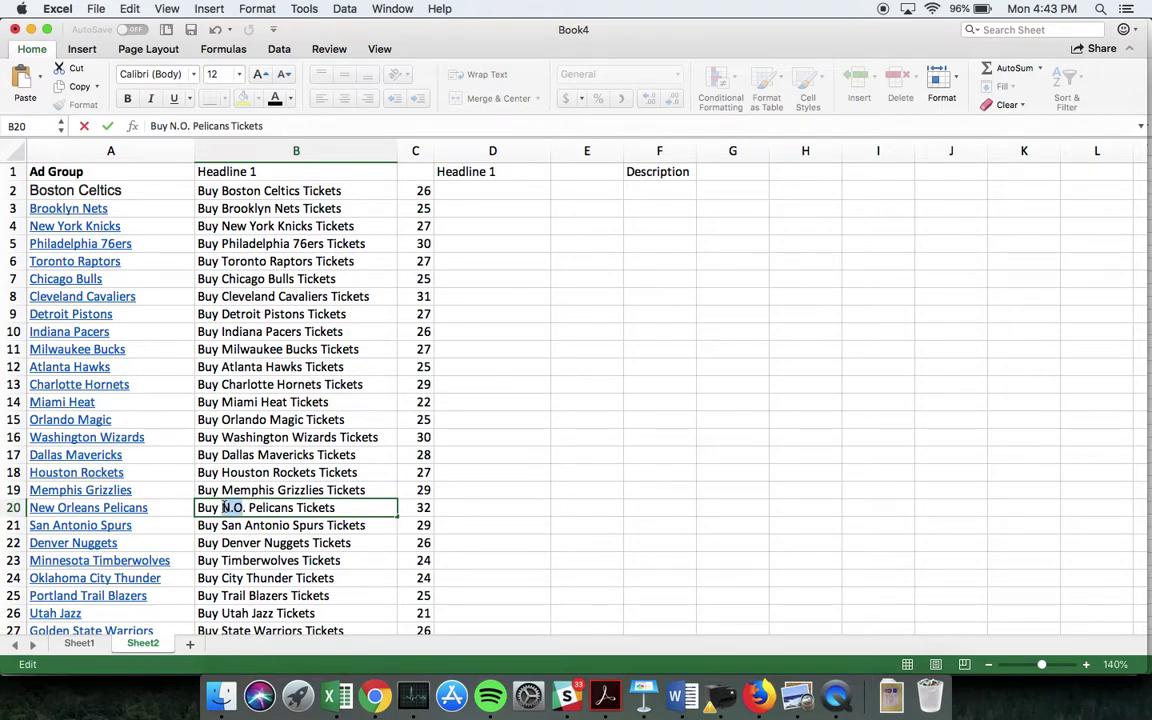
key(BackSpace)
key(BackSpace)
click(350, 468)
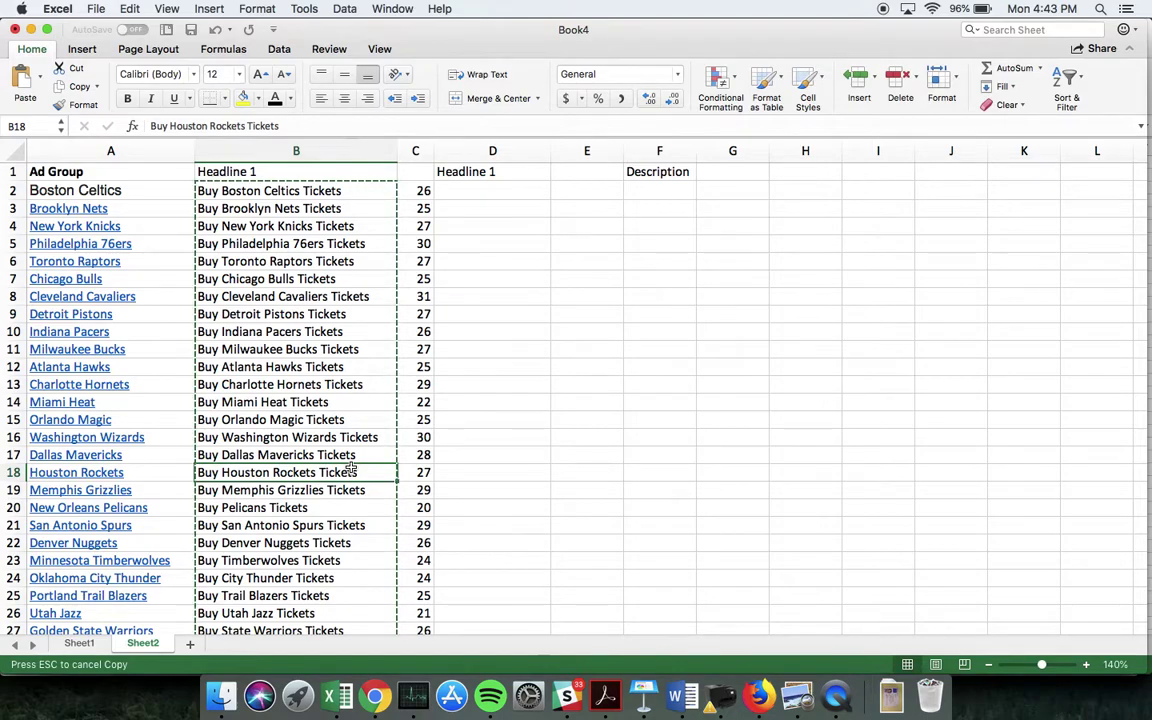
Change the column D header in D1 to Headline 2 and widen the column.
double_click(504, 171)
key(BackSpace)
text(2)
key(Return)
drag(559, 150, 602, 150)
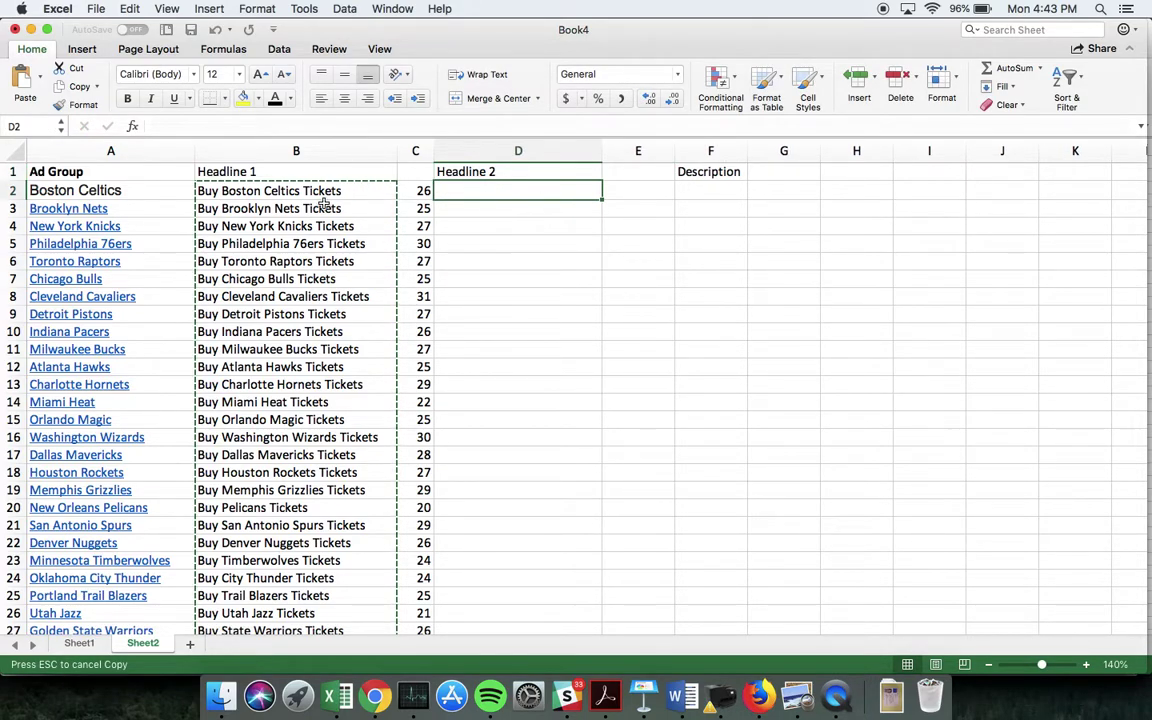
Enter Buy The Best Tickets at StubHub as the second headline in D2.
scroll(325, 375, down, 3)
scroll(320, 380, up, 3)
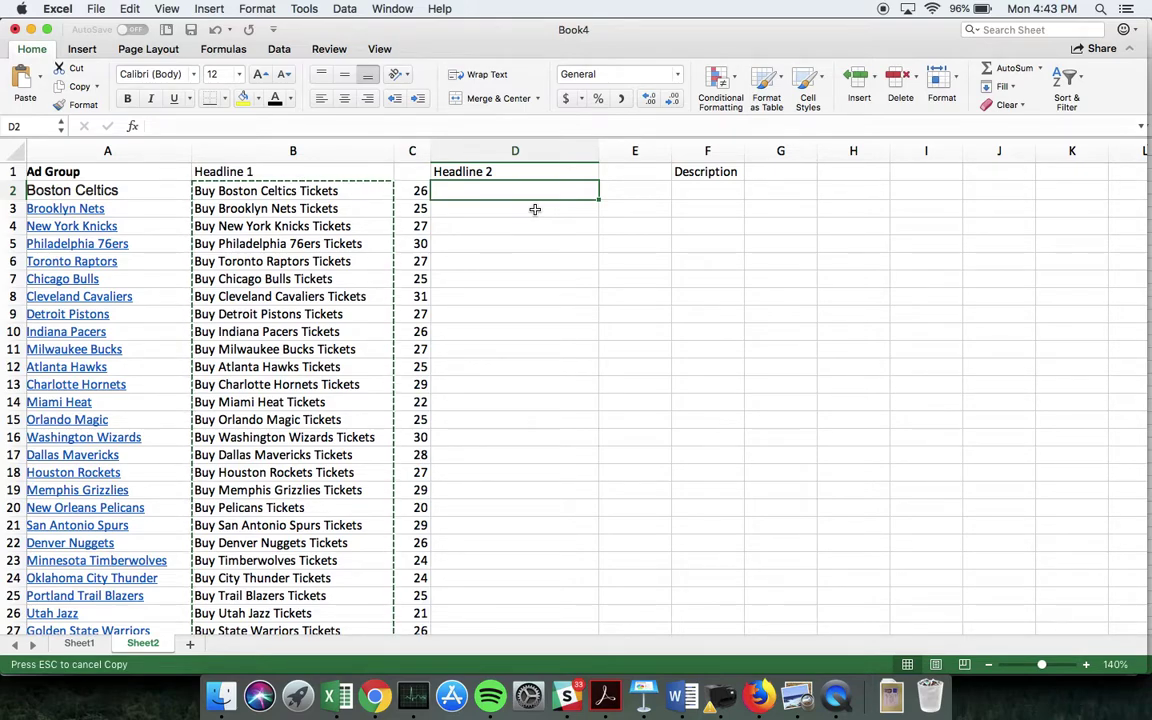
text(Buy )
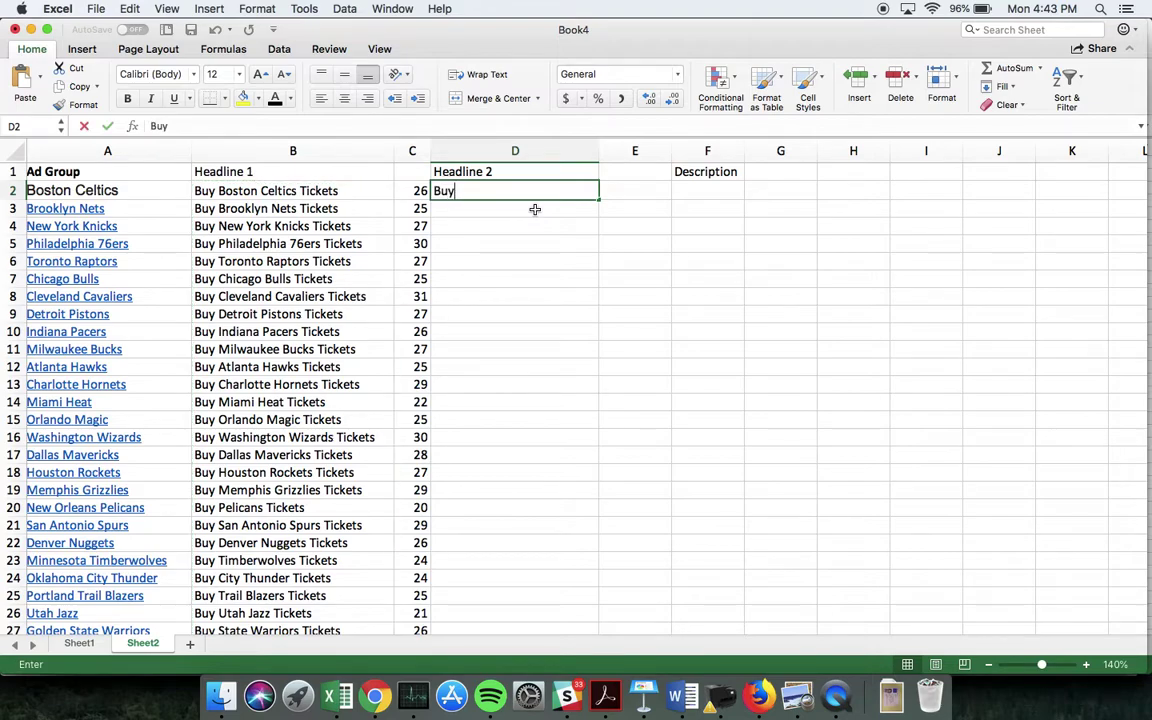
text(The Best)
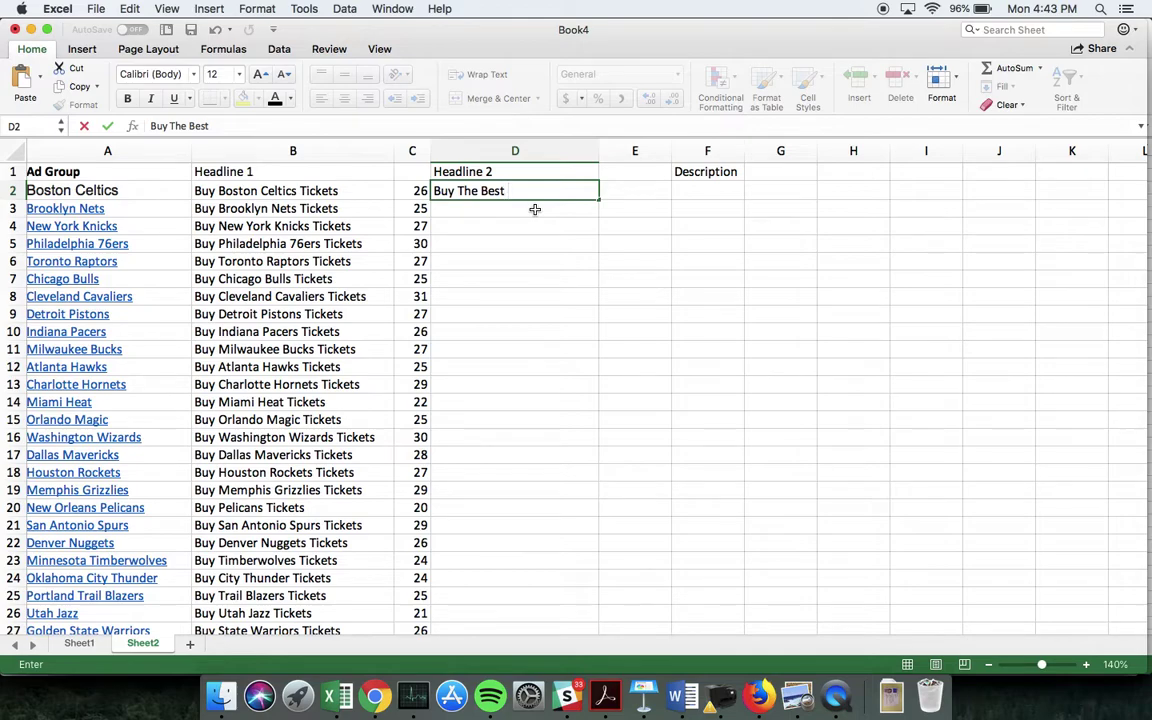
text(Tickets at Stub)
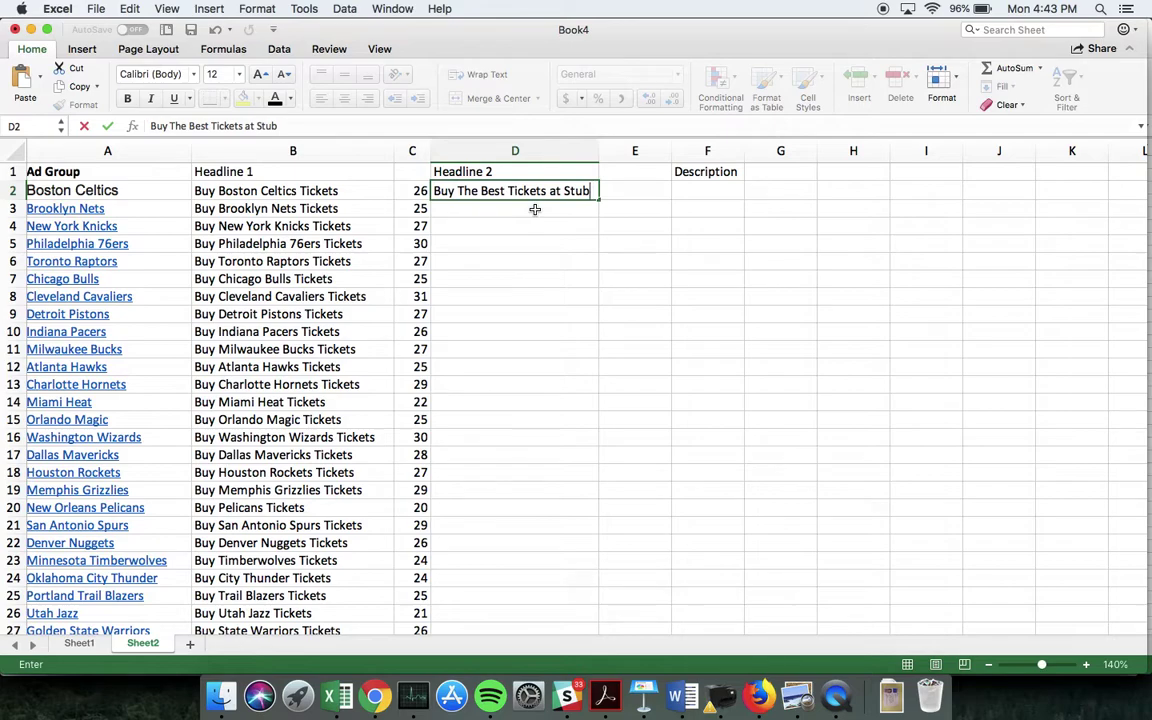
text(Hub)
key(Return)
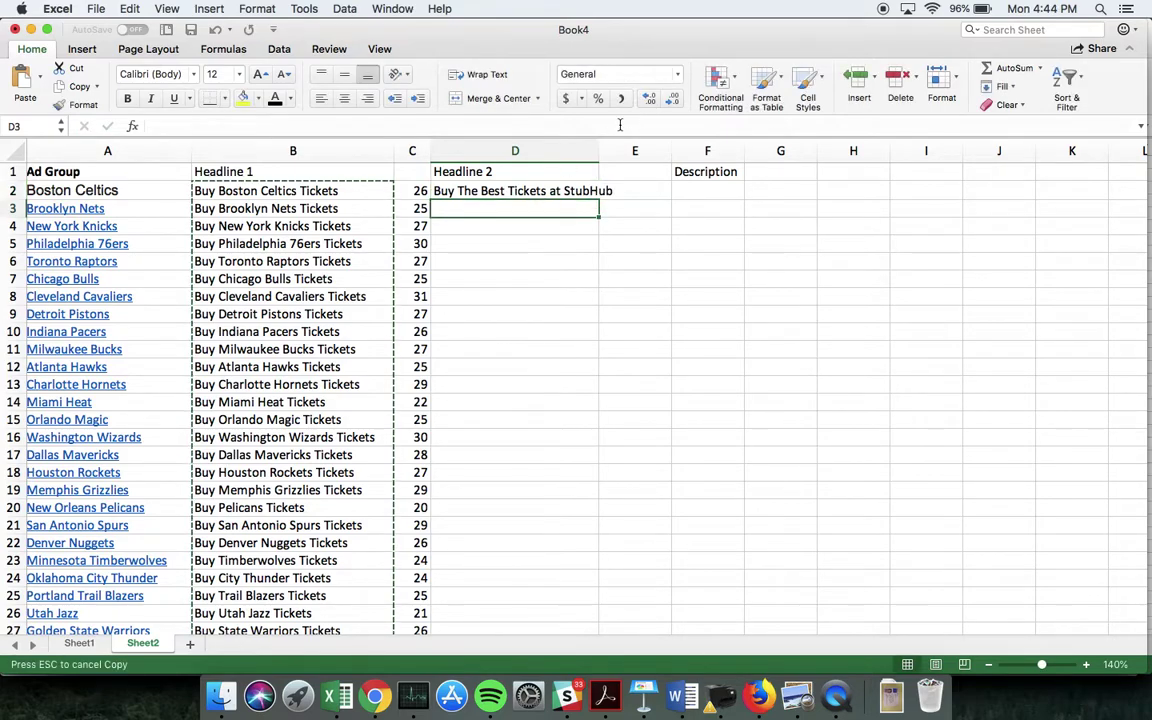
Widen column D to fit the headline and count its characters in E2 with =LEN(D2).
drag(598, 146, 625, 146)
click(651, 187)
text(=len)
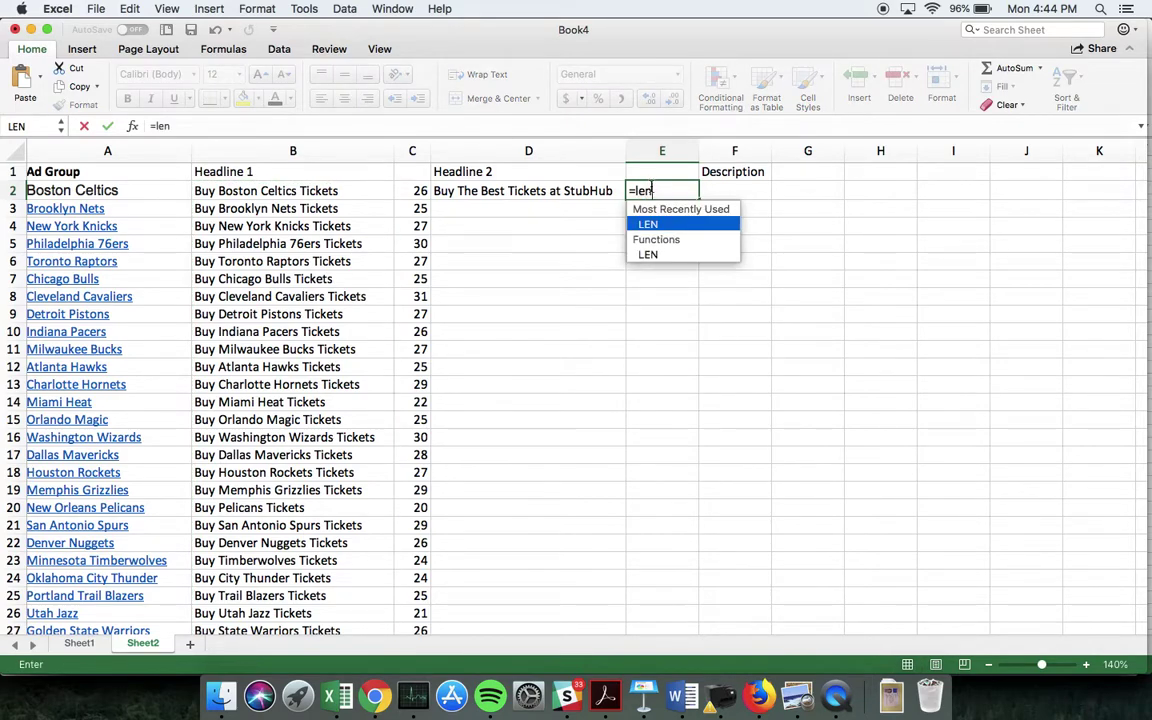
key(Tab)
key(Left)
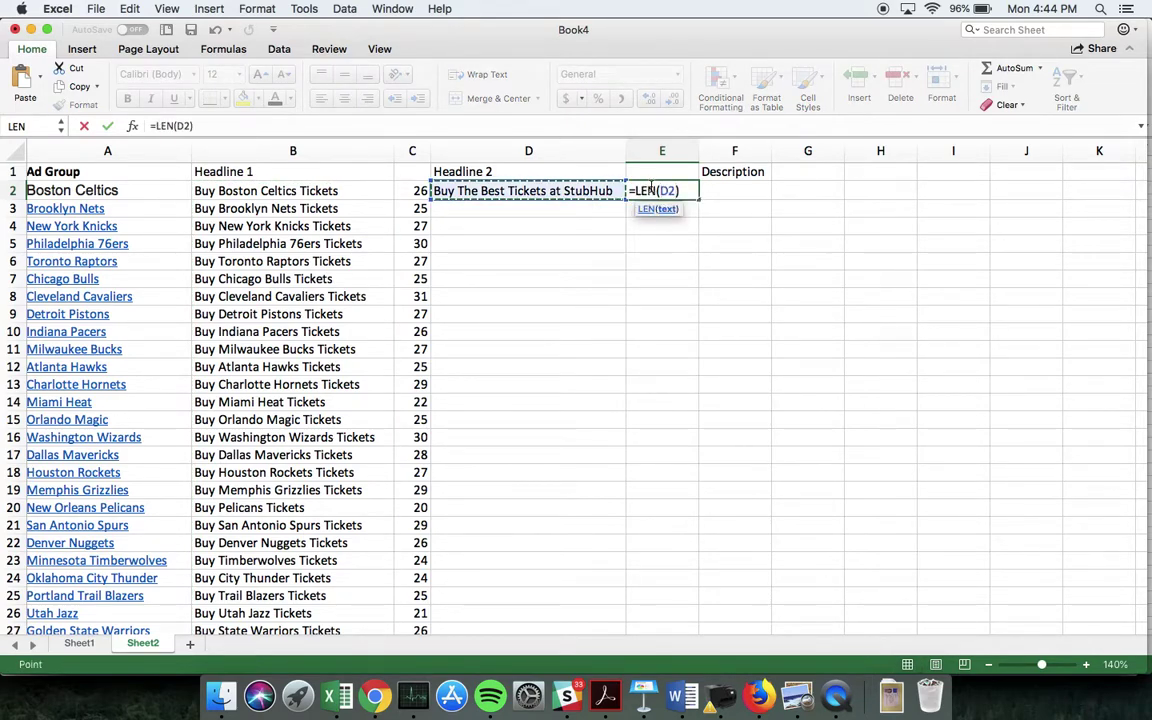
key(Return)
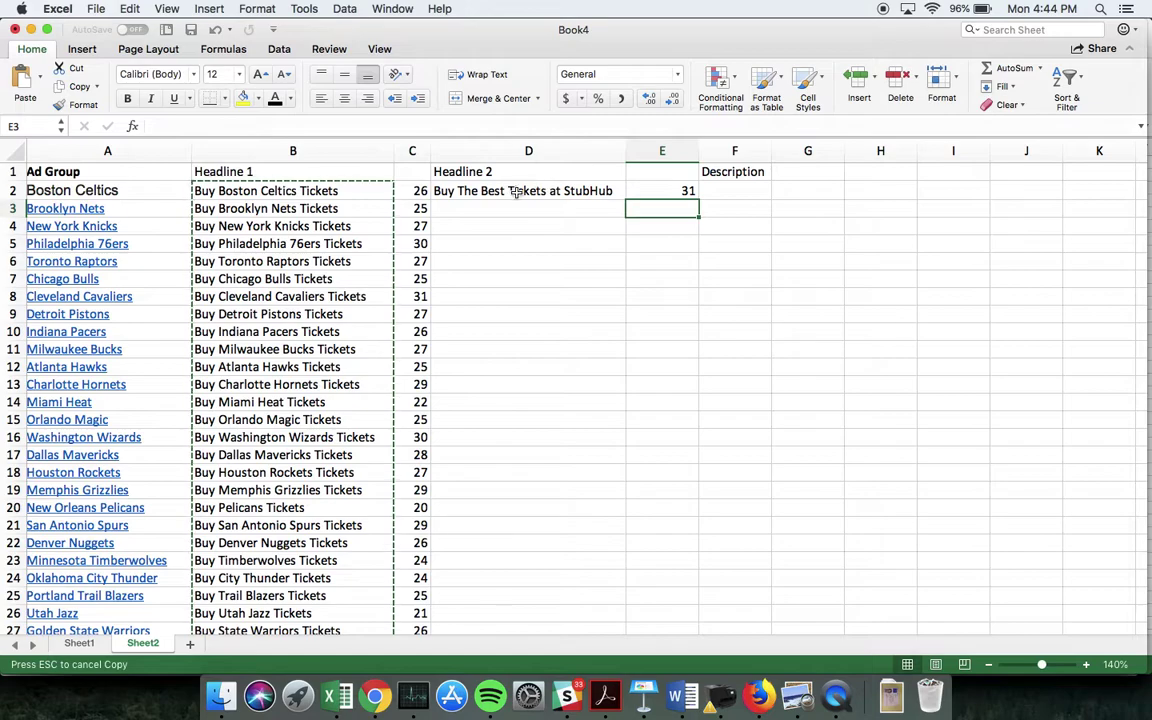
Shorten the second headline in D2 to Best Tickets at StubHub by removing the words Buy The.
double_click(516, 192)
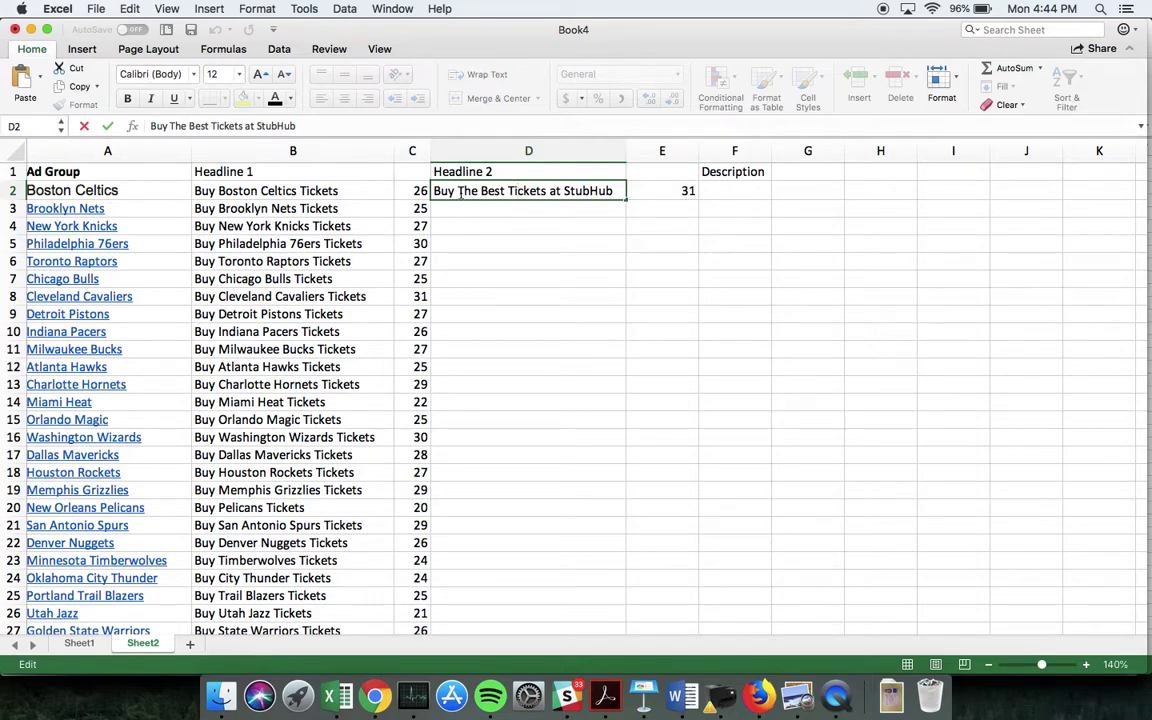
drag(481, 191, 418, 190)
key(BackSpace)
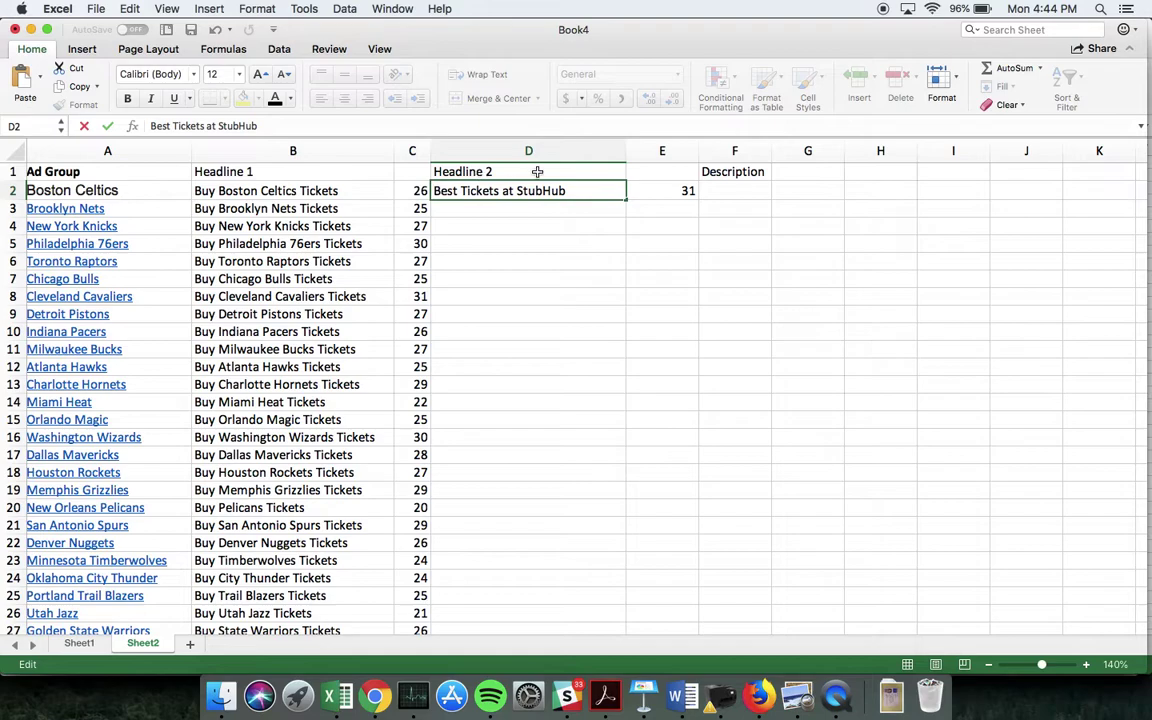
key(Return)
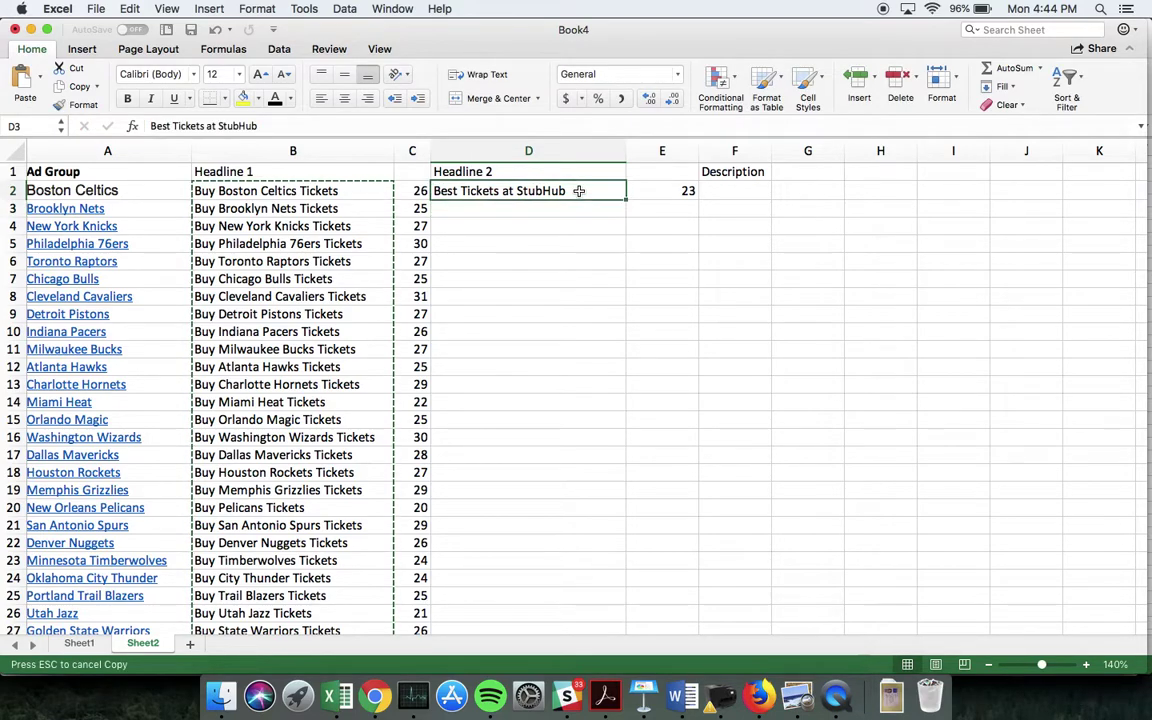
Fill the second headline and its character count from D2:E2 down for all teams, and narrow column D.
drag(612, 190, 645, 190)
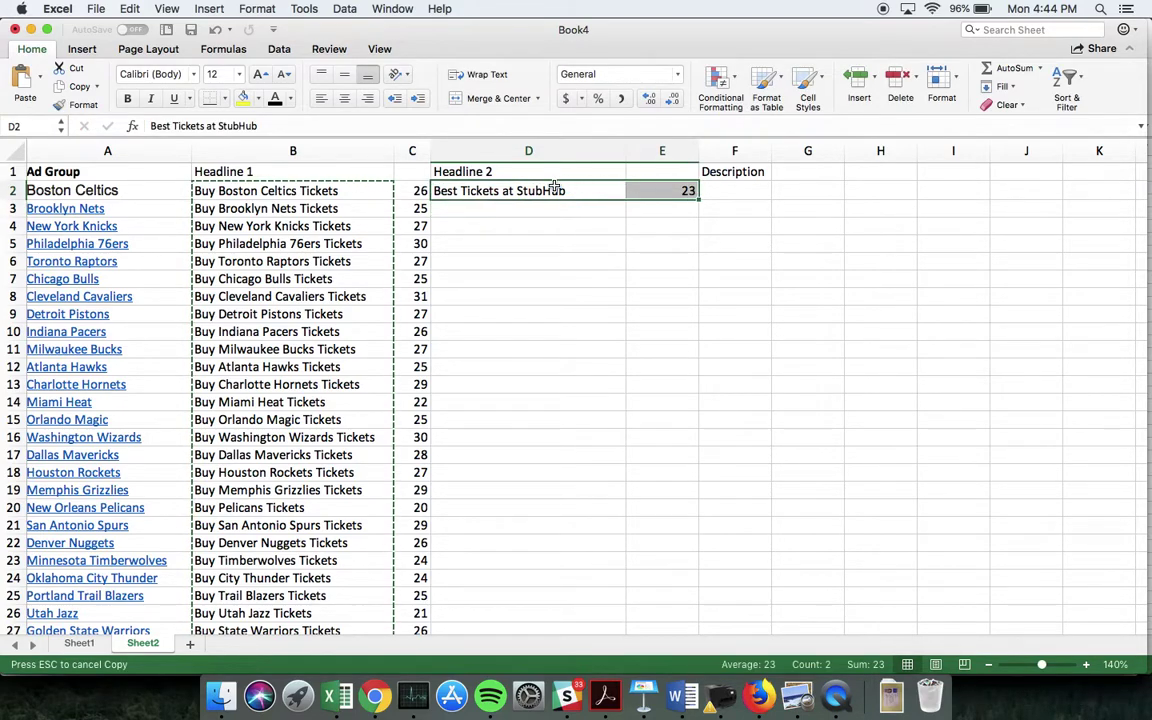
double_click(698, 199)
drag(622, 170, 584, 153)
click(624, 172)
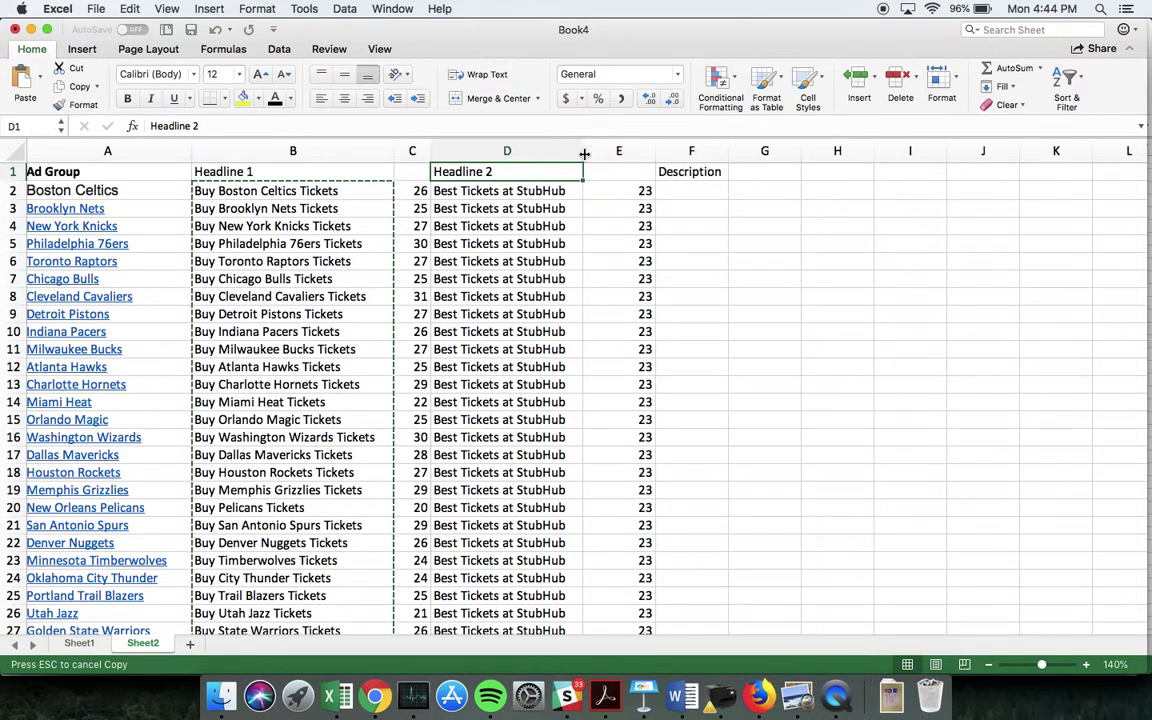
Consult the Excel Skills Lesson New document in Word, return to Excel and widen the Description column F considerably.
click(683, 698)
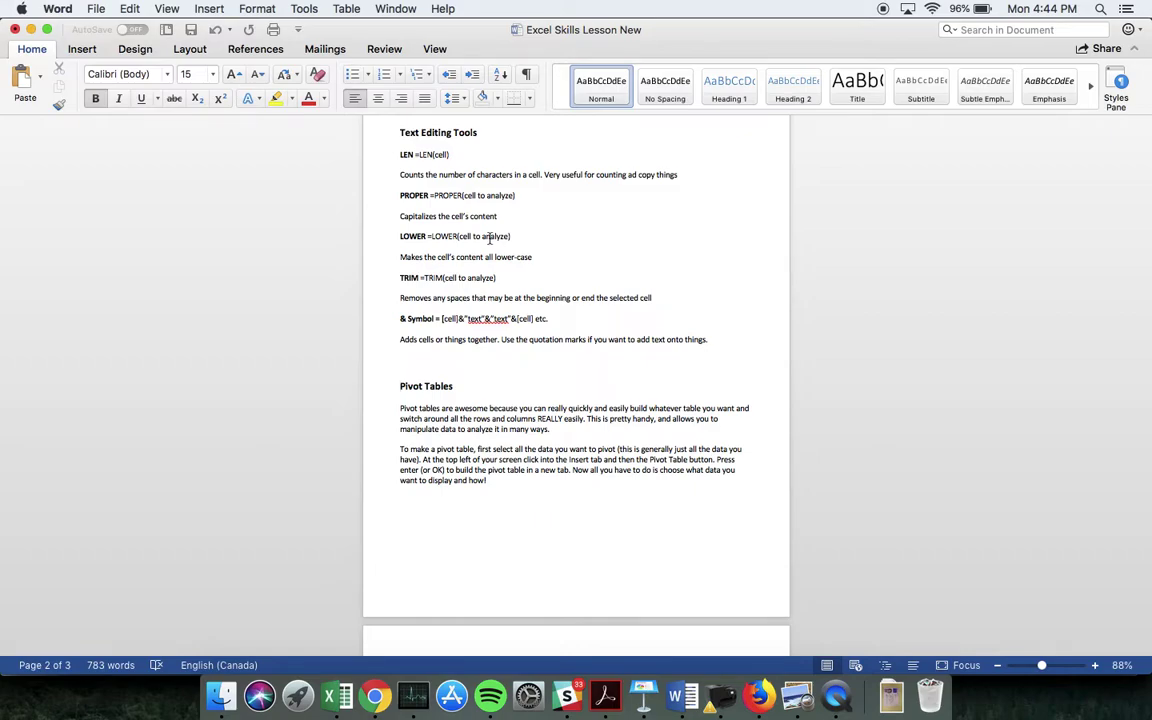
key(super+Tab)
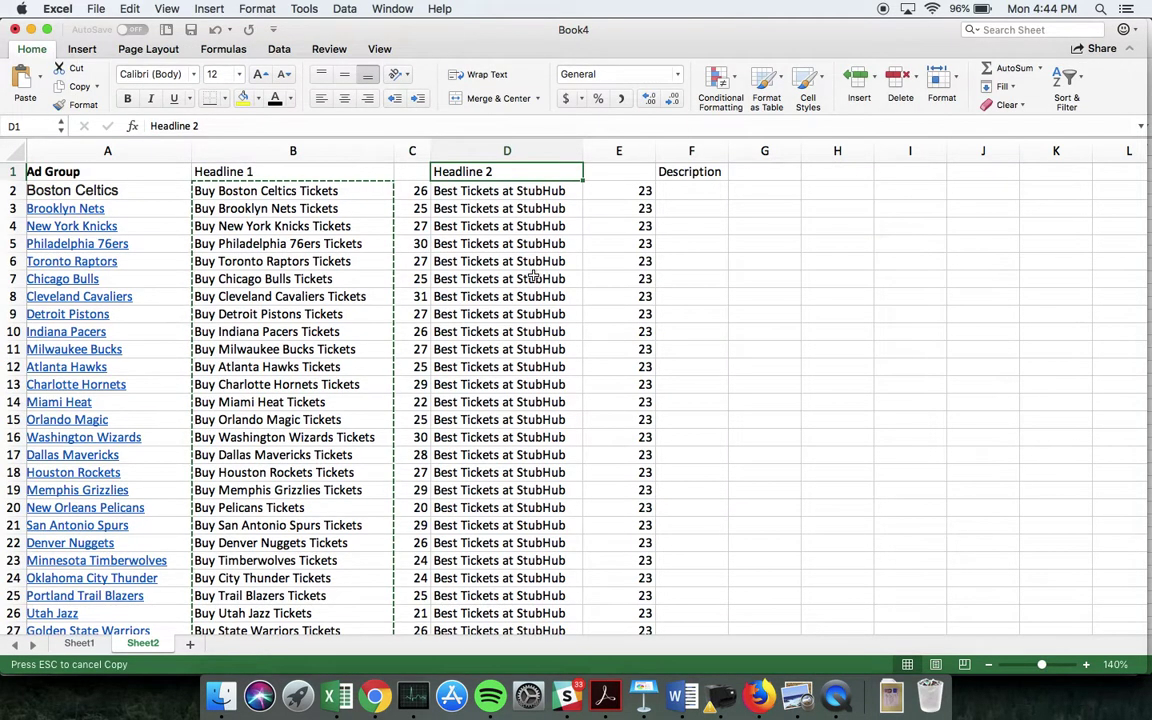
drag(732, 147, 893, 150)
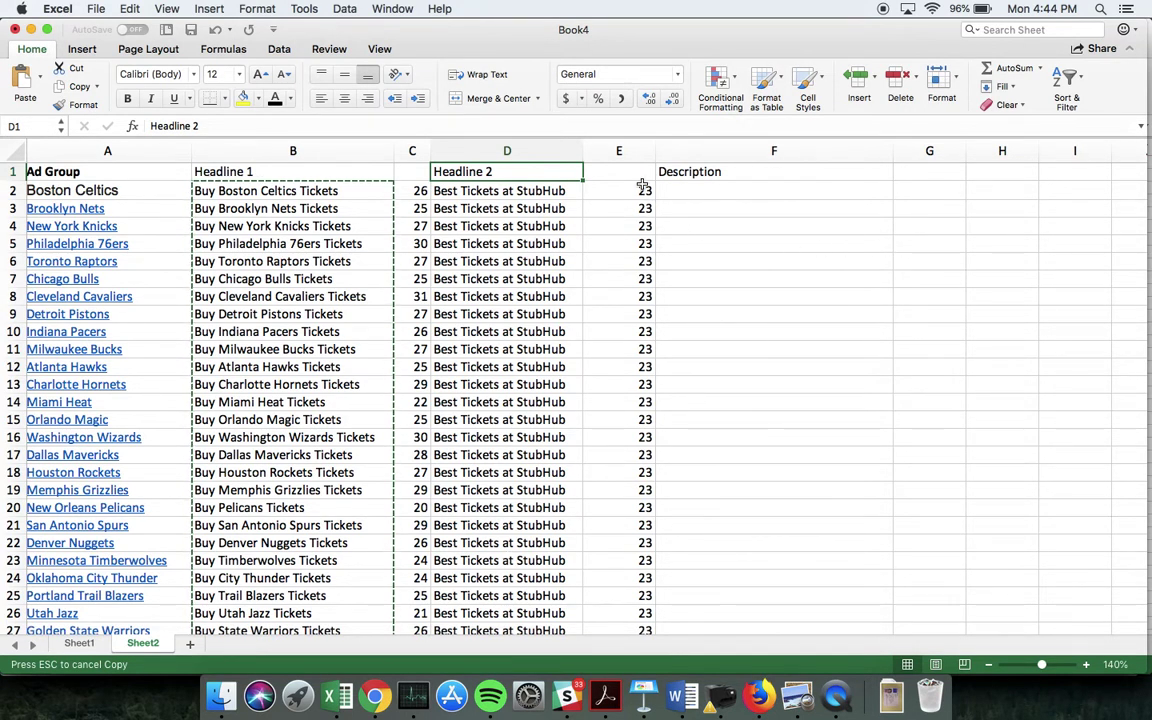
Switch to Chrome and open the StubHub home page in a new tab.
click(374, 697)
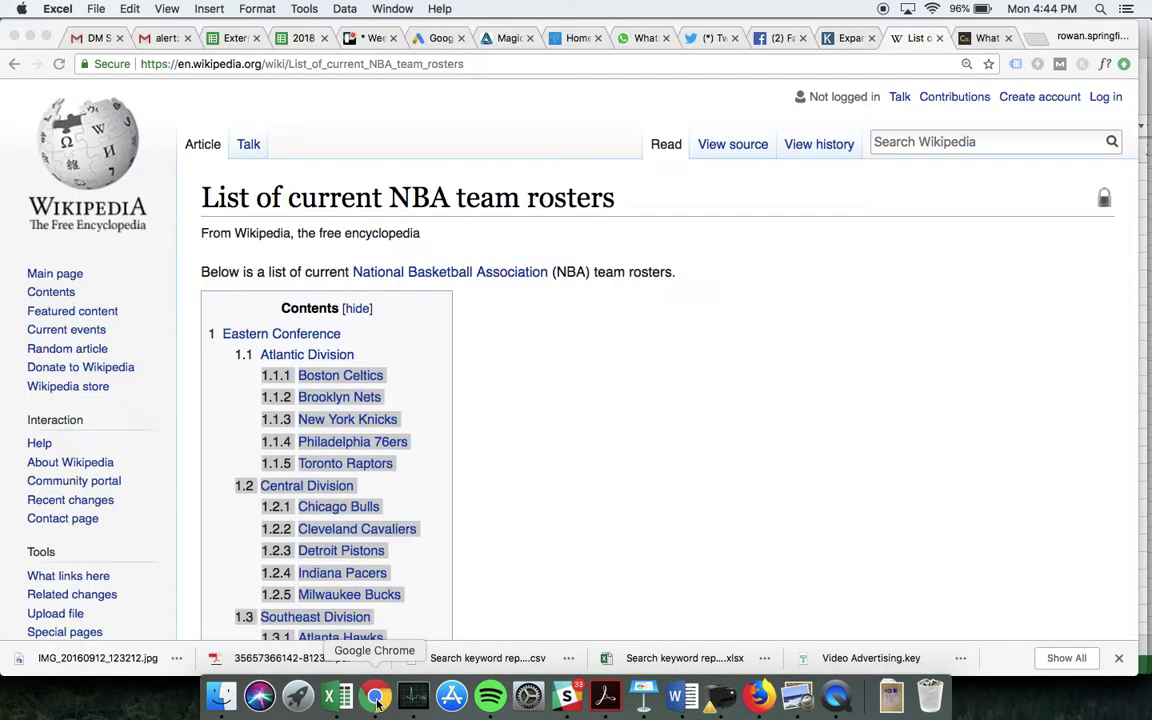
click(1037, 40)
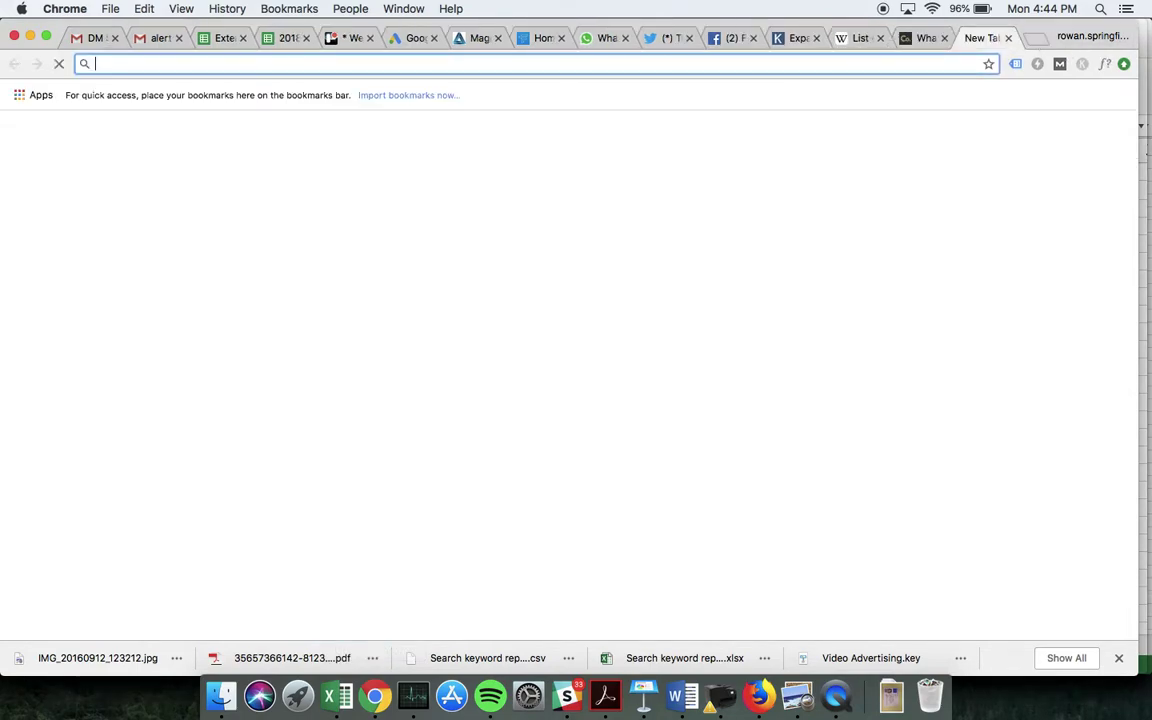
text(stub)
key(Down)
key(Down)
key(Down)
key(Down)
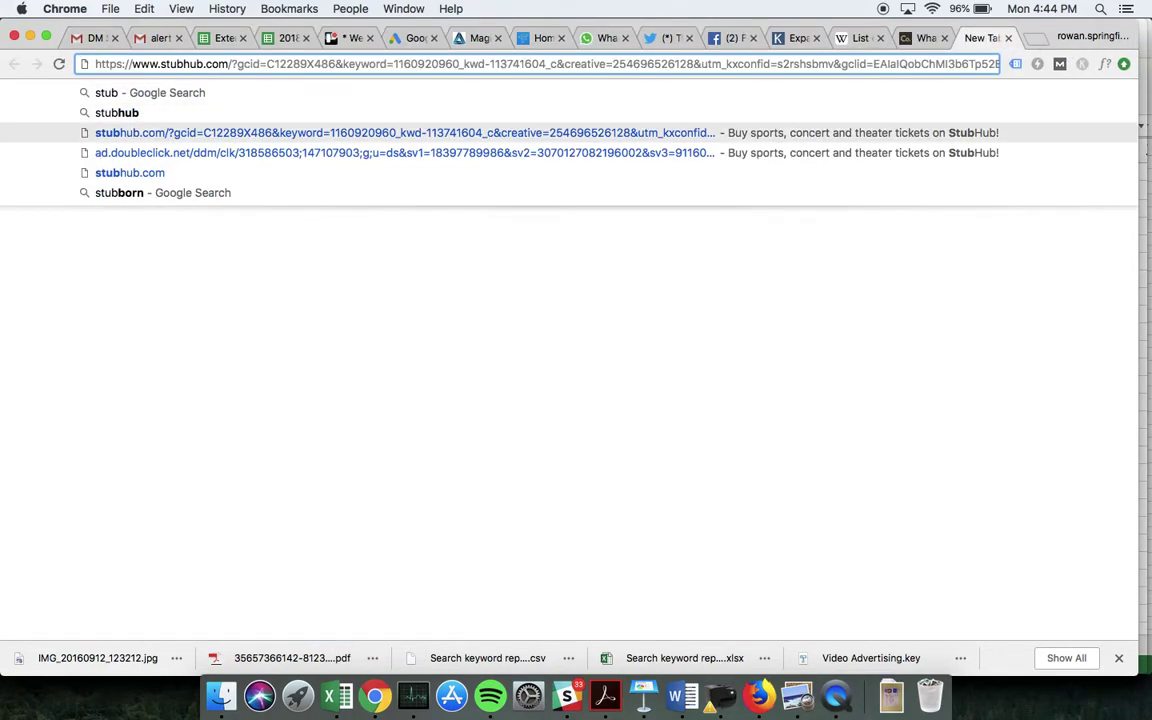
key(Return)
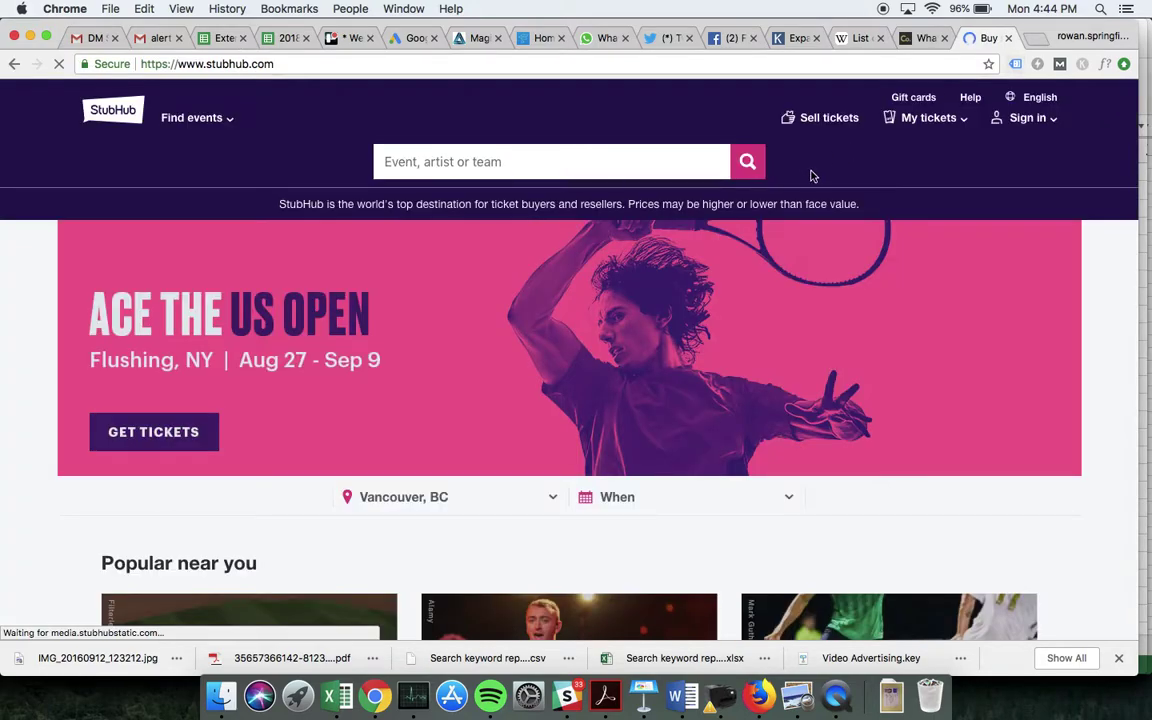
Copy the sentence "StubHub is the world's top destination for ticket buyers and resellers" from the page's header, without the final period.
scroll(805, 343, down, 1)
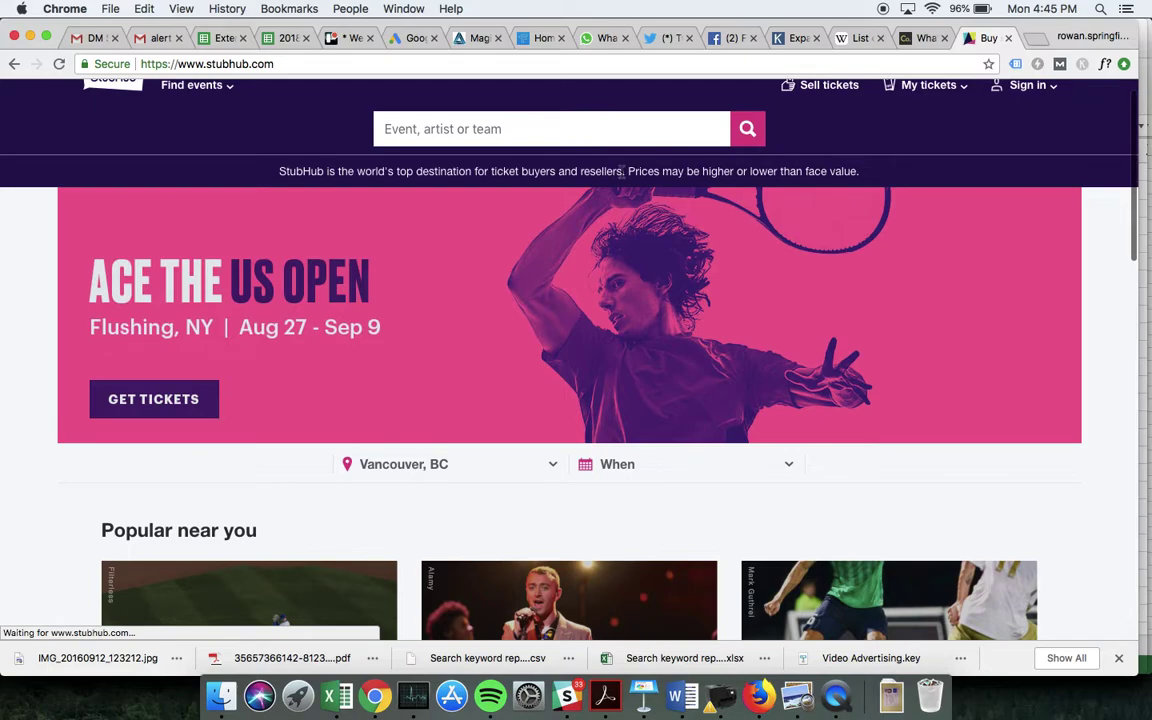
drag(622, 171, 269, 180)
key(super+c)
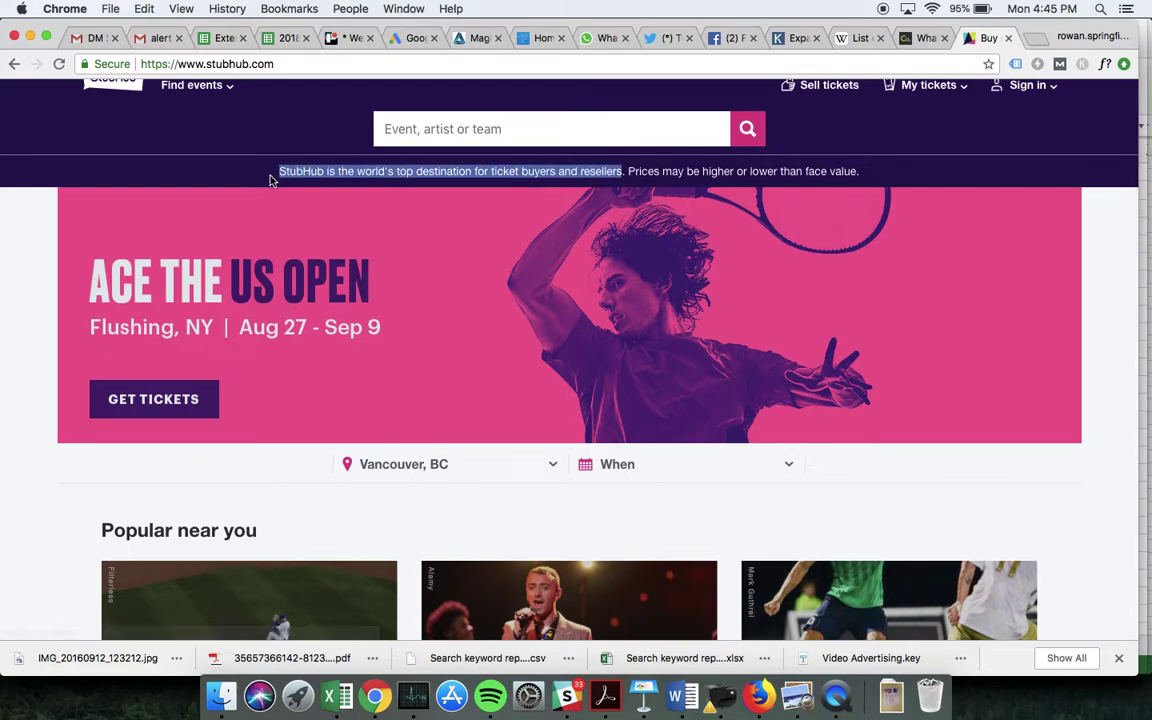
Switch to Excel and paste the copied StubHub sentence into F2, the first cell under Description.
click(337, 695)
click(694, 194)
key(super+v)
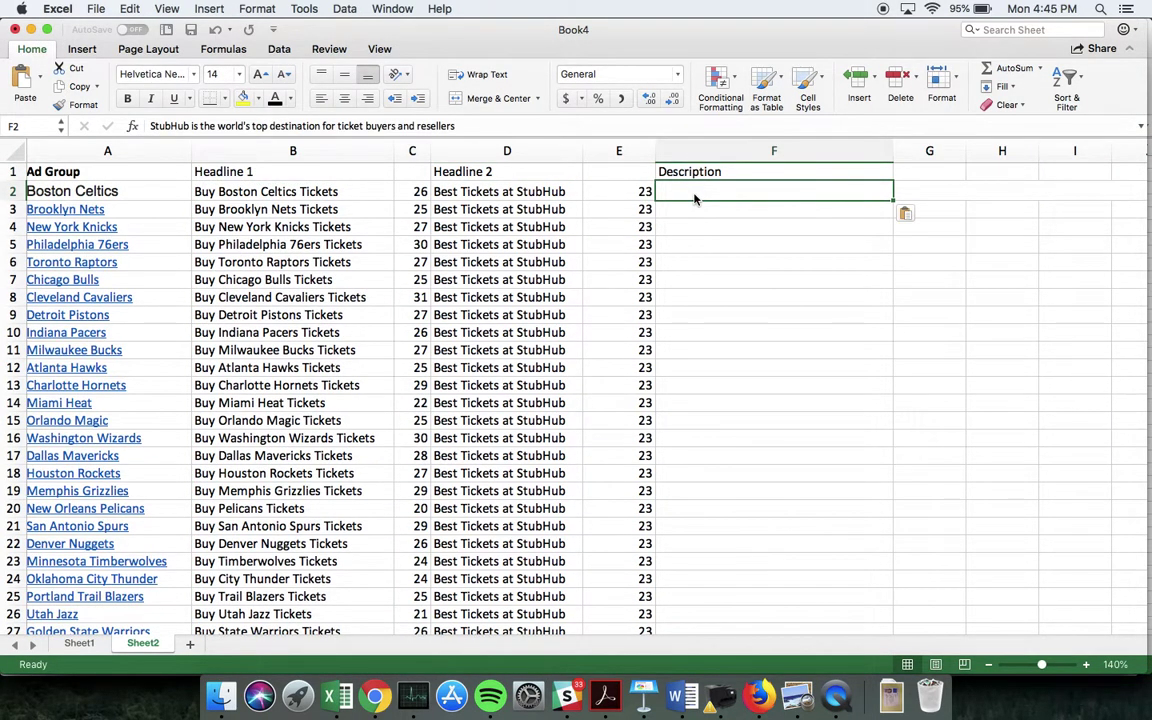
Copy the character-count formula from E2 to G2 so it counts the description, and widen column F.
click(602, 190)
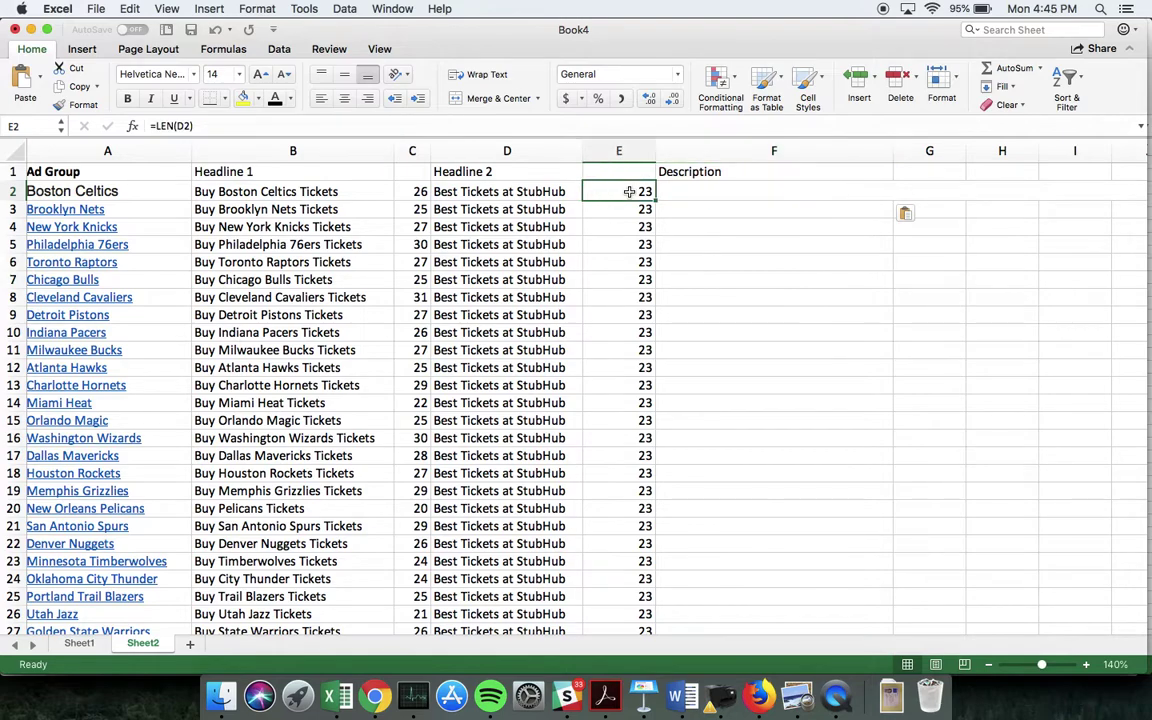
key(super+c)
click(915, 190)
key(super+v)
drag(893, 151, 1003, 151)
scroll(923, 260, right, 2)
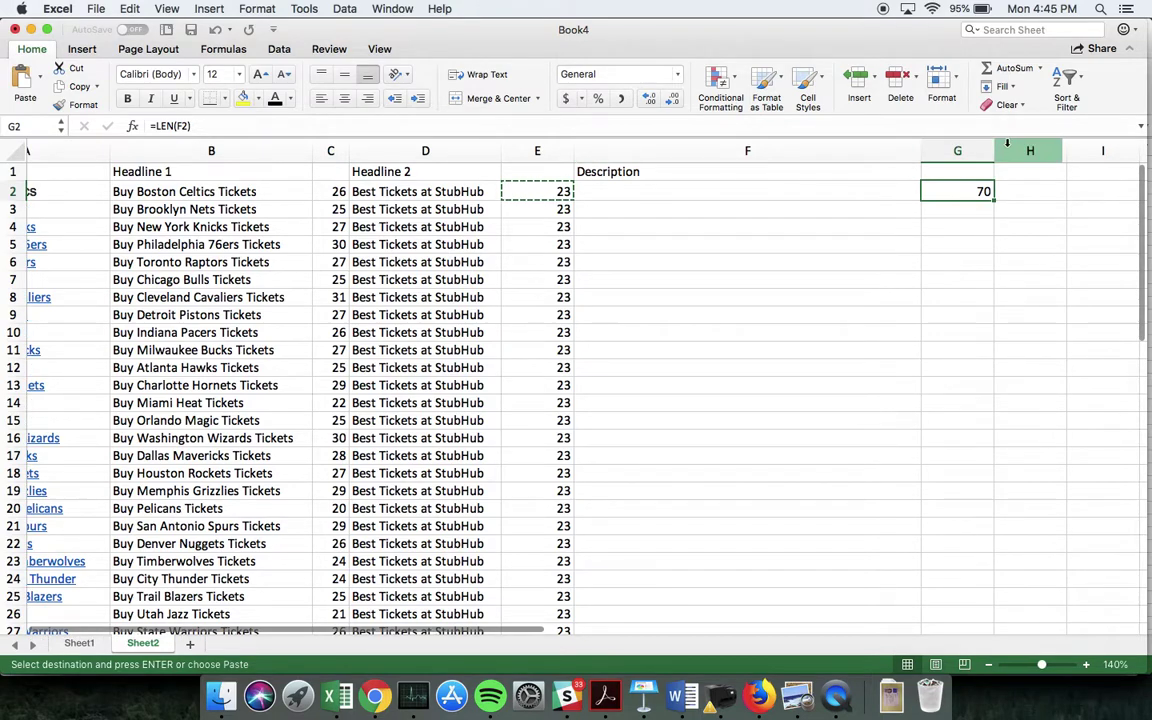
Set the description text in F2 to black at font size 12, and widen column F to fit the whole sentence.
click(856, 226)
key(Up)
key(Up)
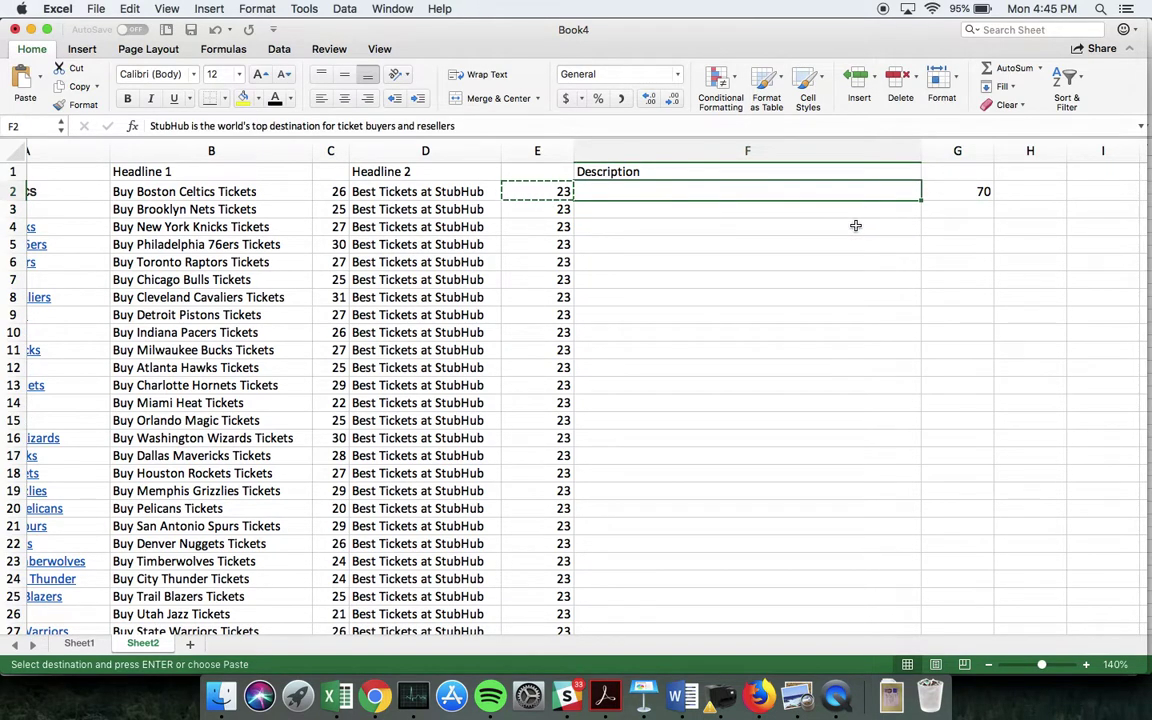
click(276, 101)
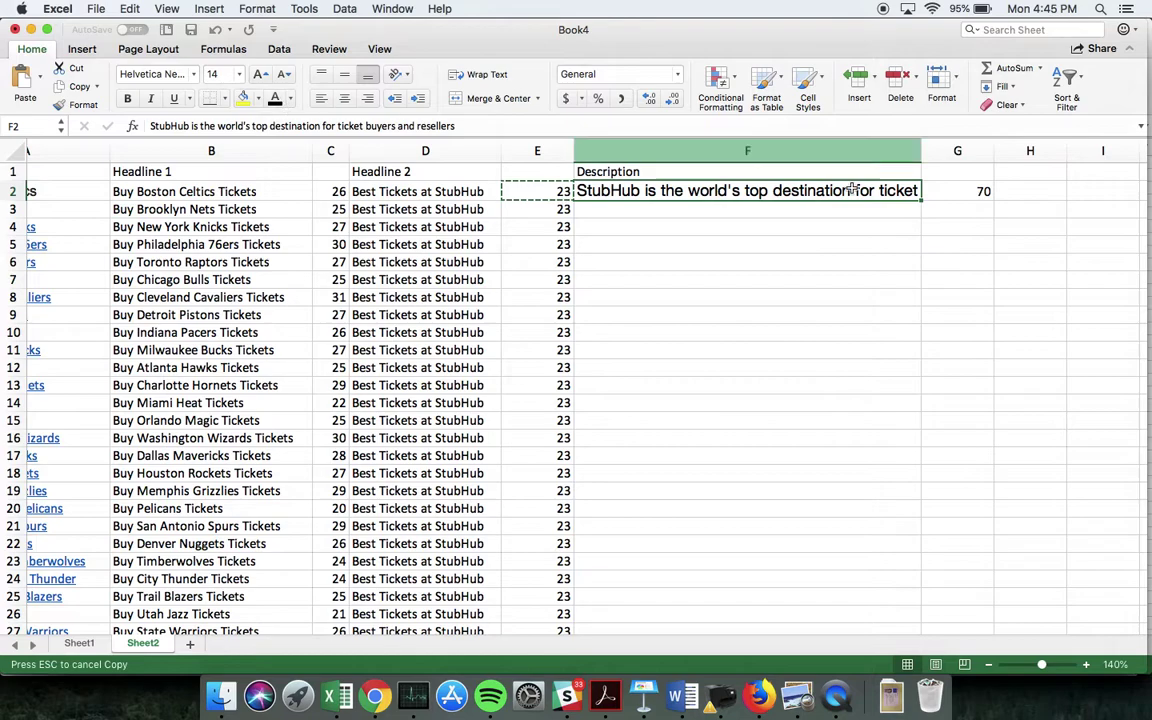
drag(920, 151, 1109, 149)
click(222, 74)
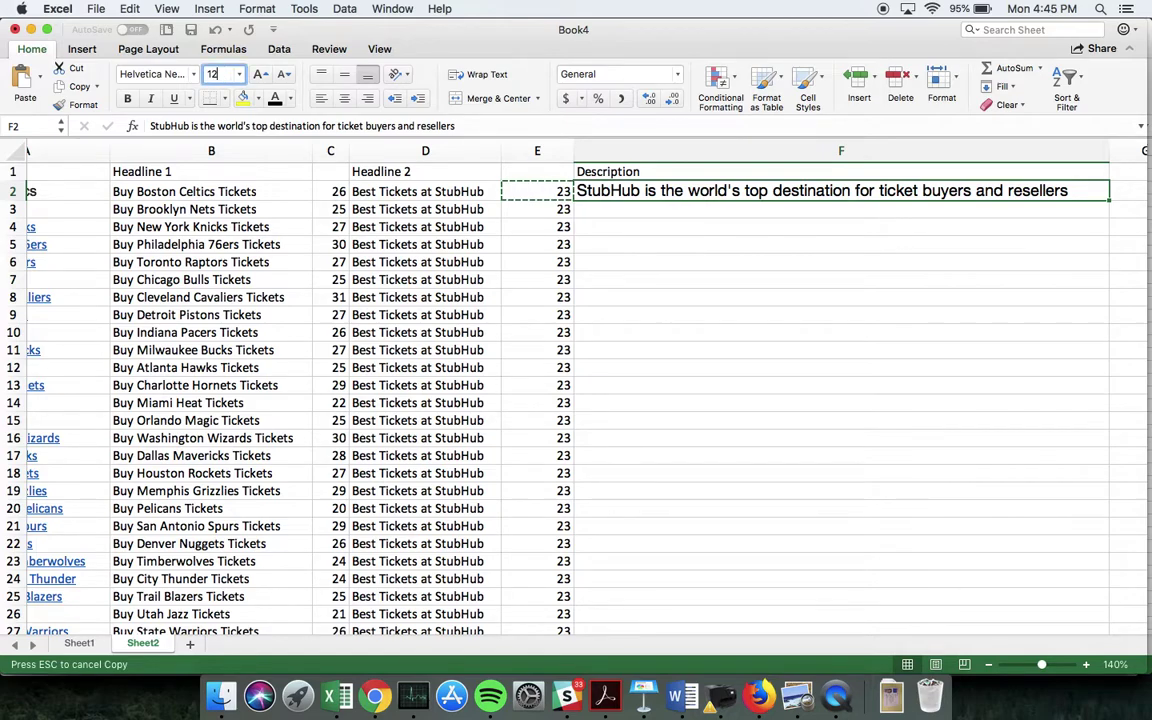
key(Return)
Narrow the Description column F so that it sits closer to the sentence.
click(1023, 226)
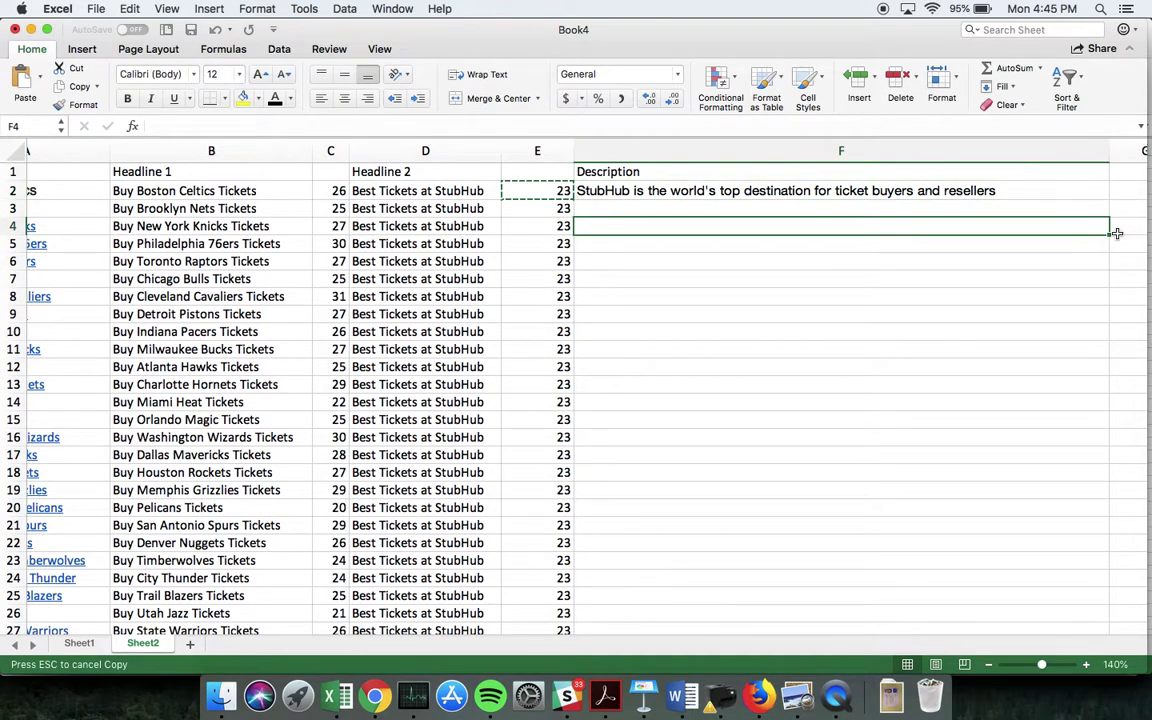
scroll(1110, 235, right, 2)
drag(1031, 148, 981, 148)
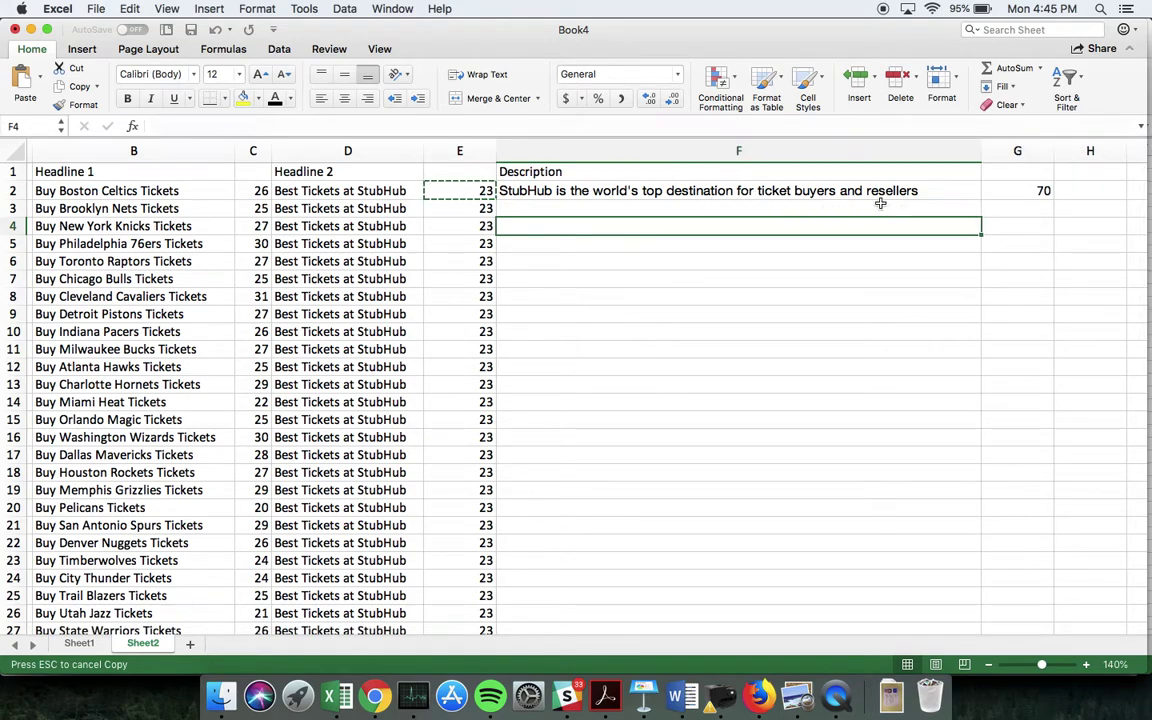
scroll(568, 197, left, 5)
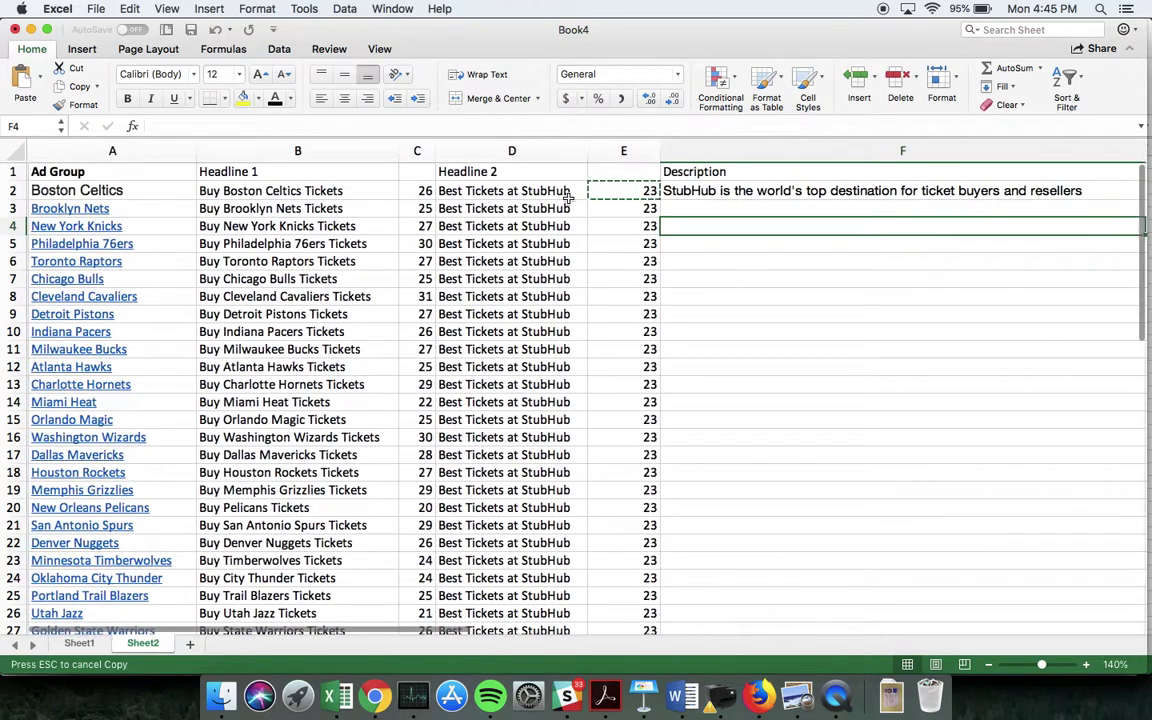
scroll(568, 197, right, 7)
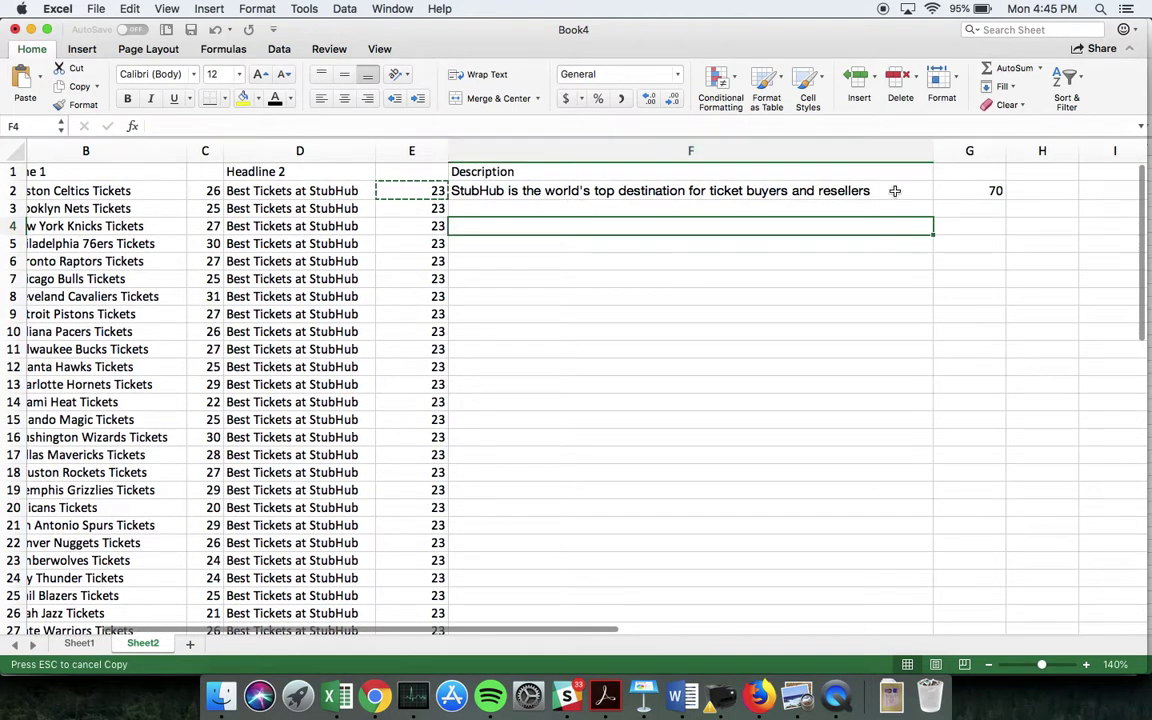
Append ". Buy now!" to the description in F2, widen column F slightly and narrow the count column G.
double_click(895, 191)
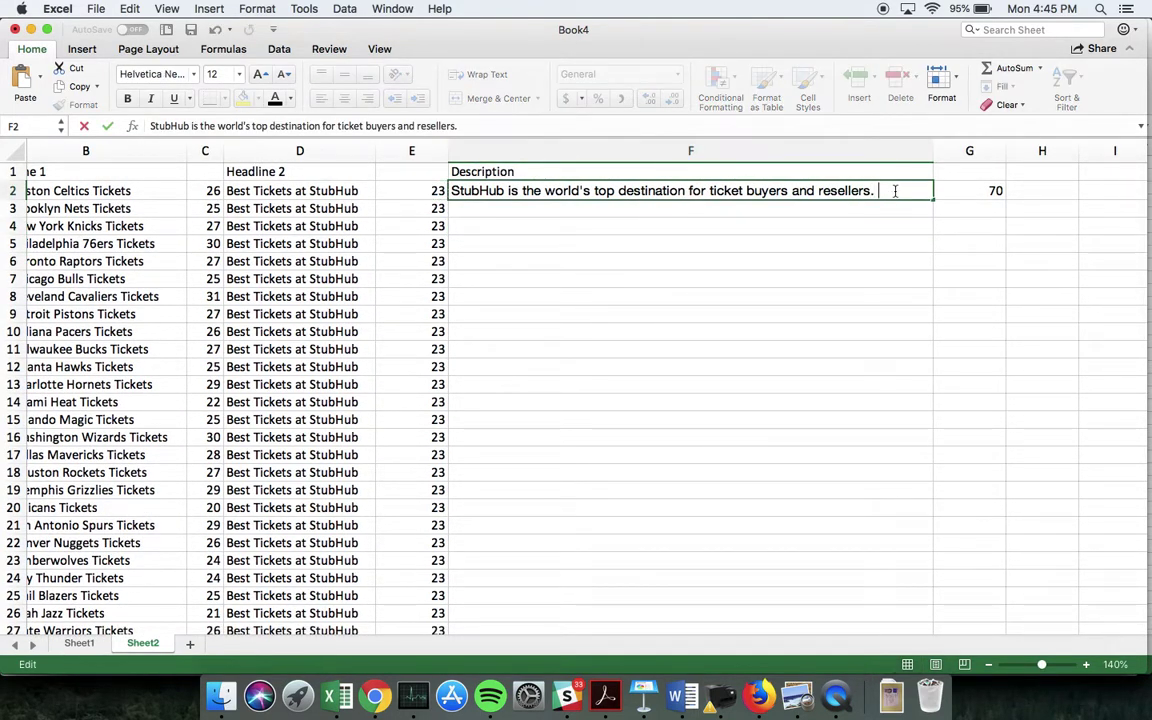
text(Buy now!)
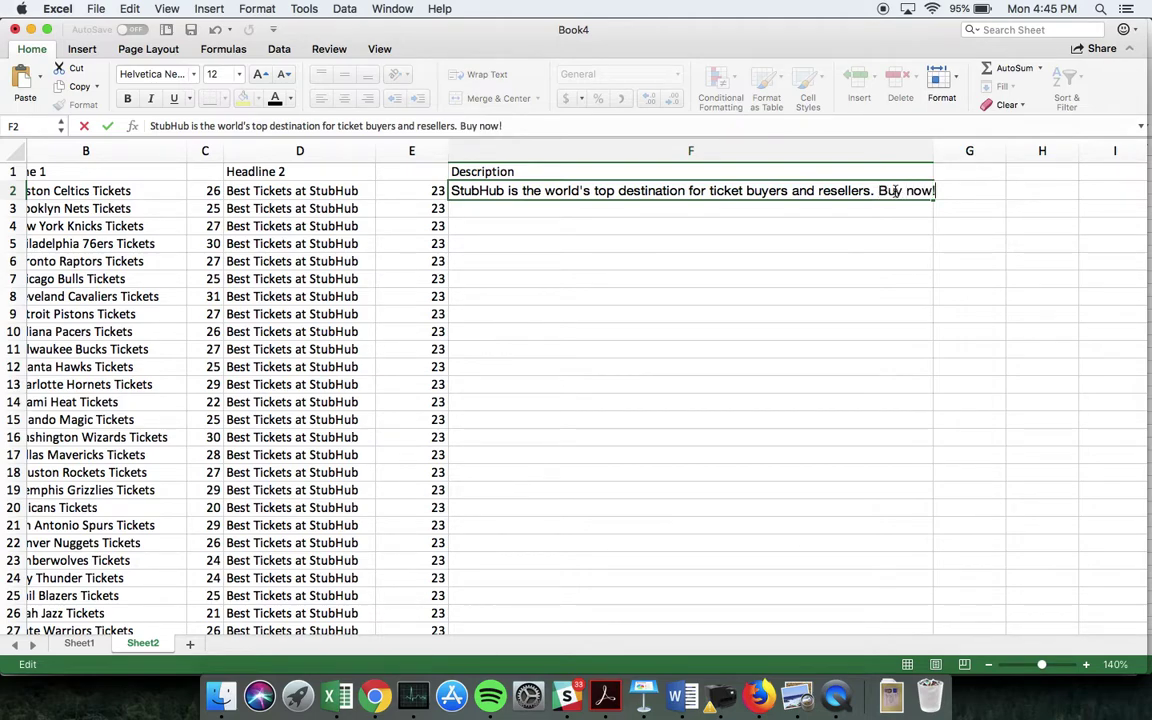
key(Return)
drag(933, 151, 953, 152)
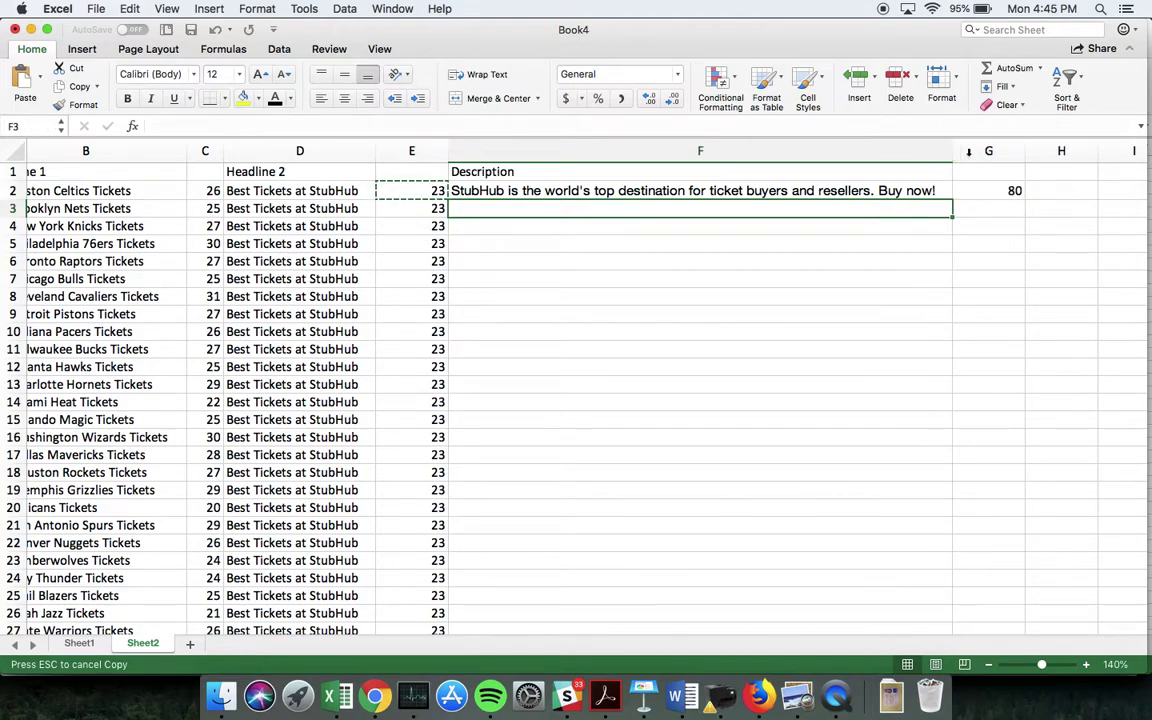
drag(1025, 151, 990, 150)
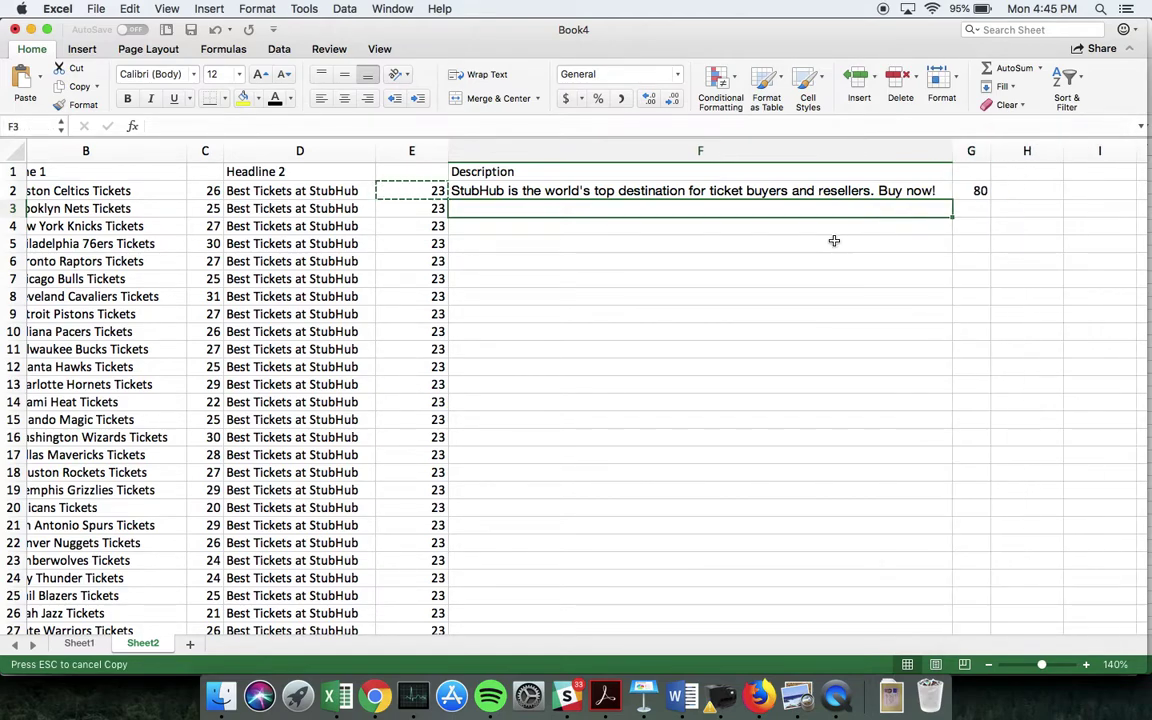
Enter the formula =PROPER(F2) in H2 to convert the description to title case.
scroll(653, 248, right, 2)
scroll(653, 248, right, 3)
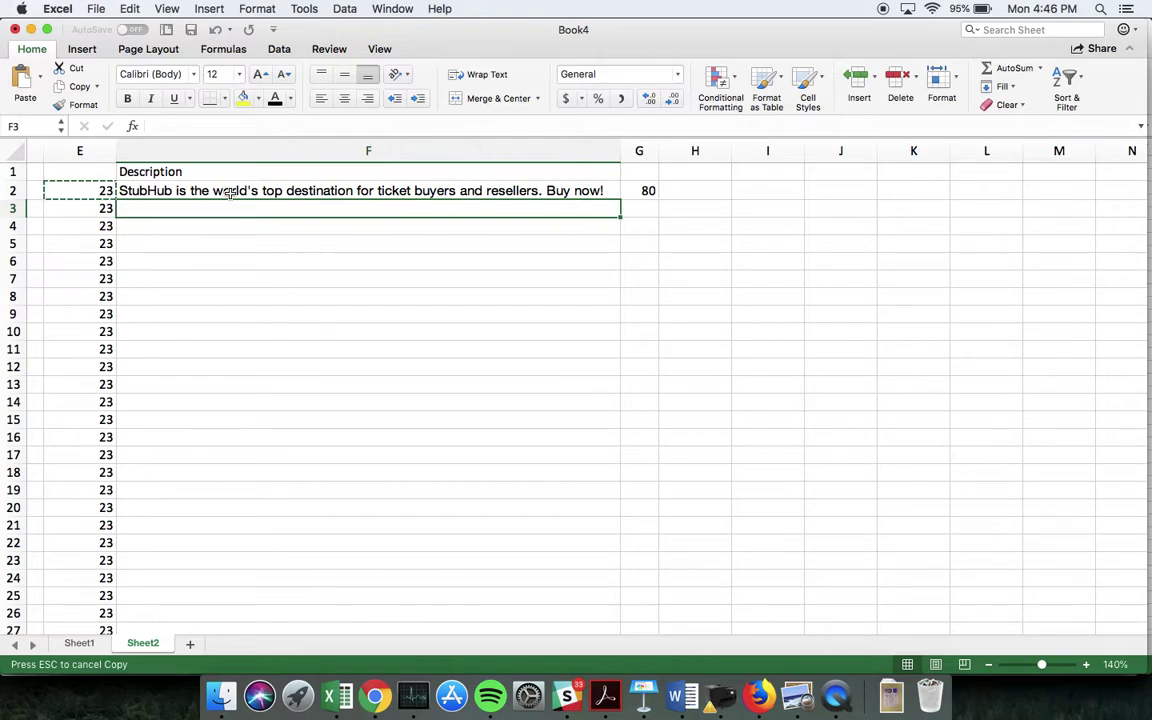
click(688, 190)
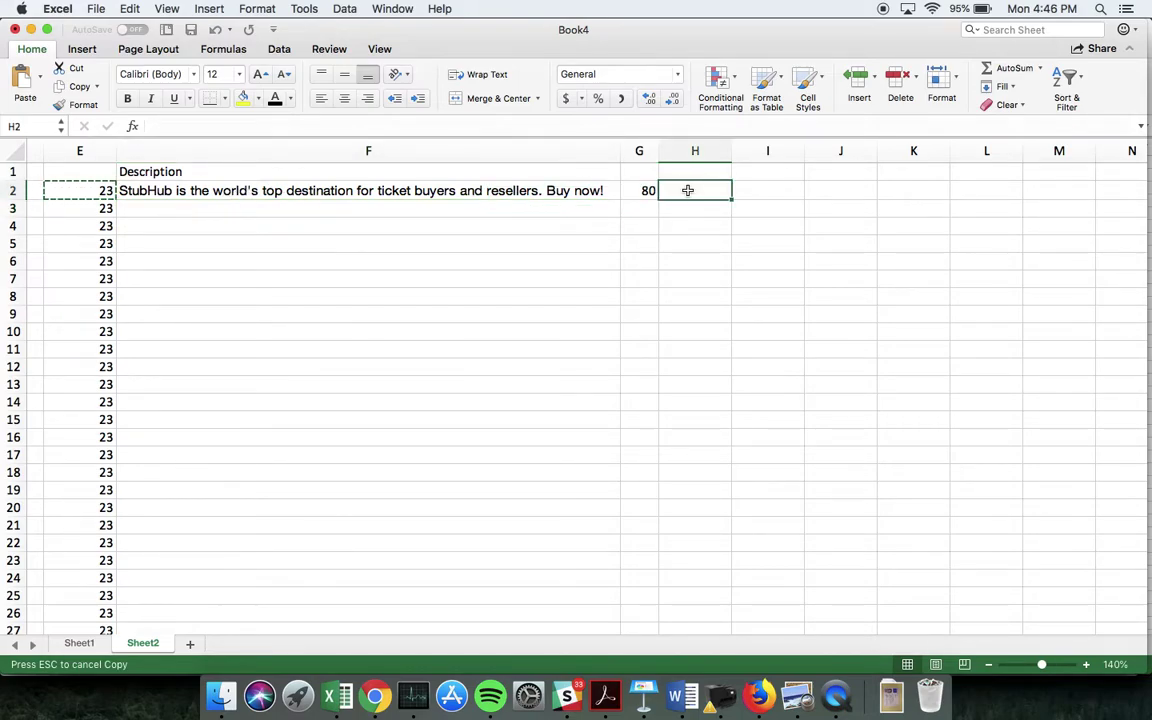
text(=)
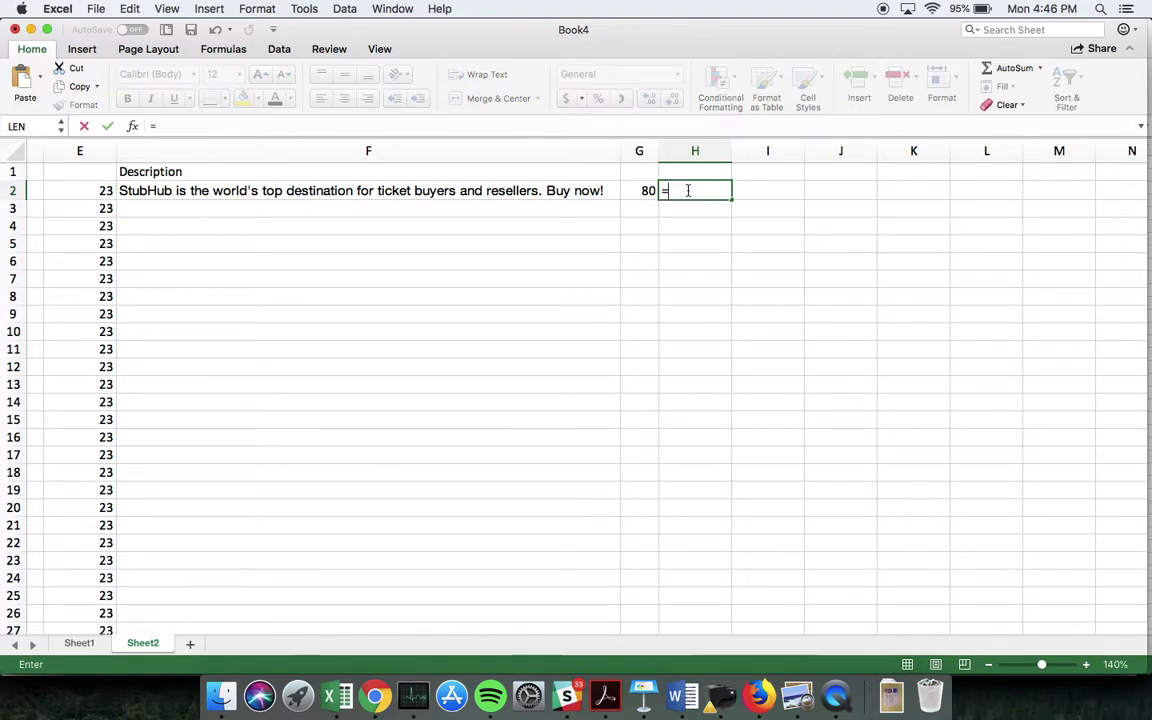
text(prop)
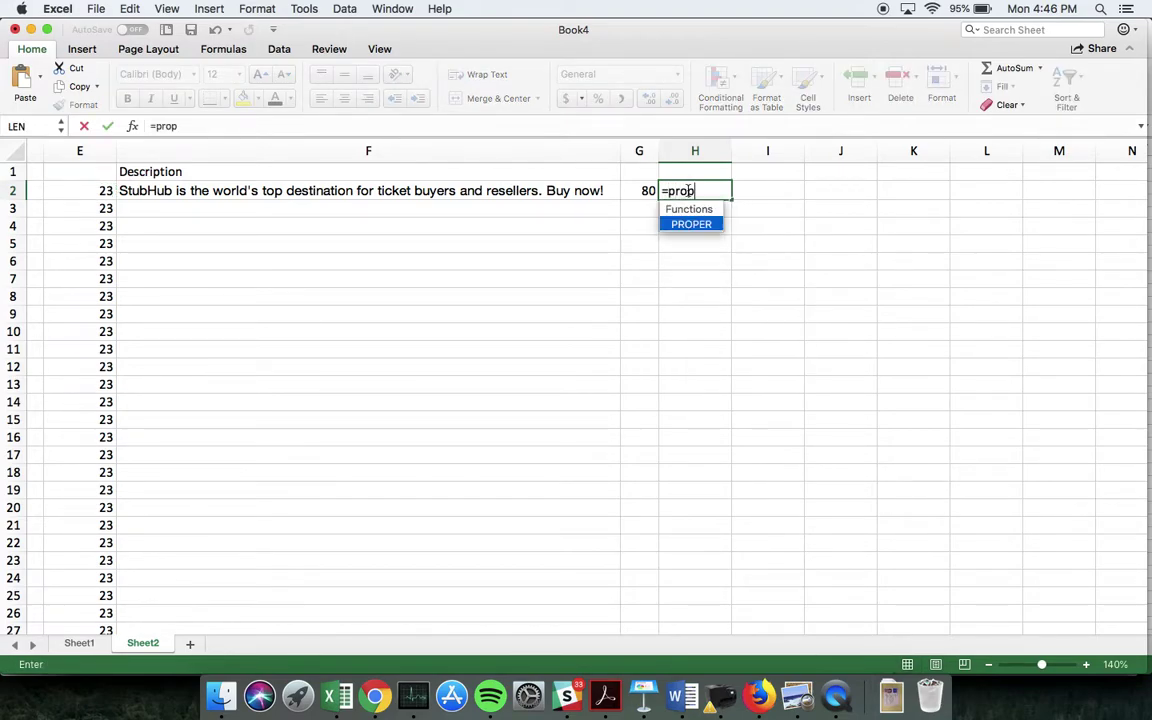
double_click(690, 225)
click(417, 187)
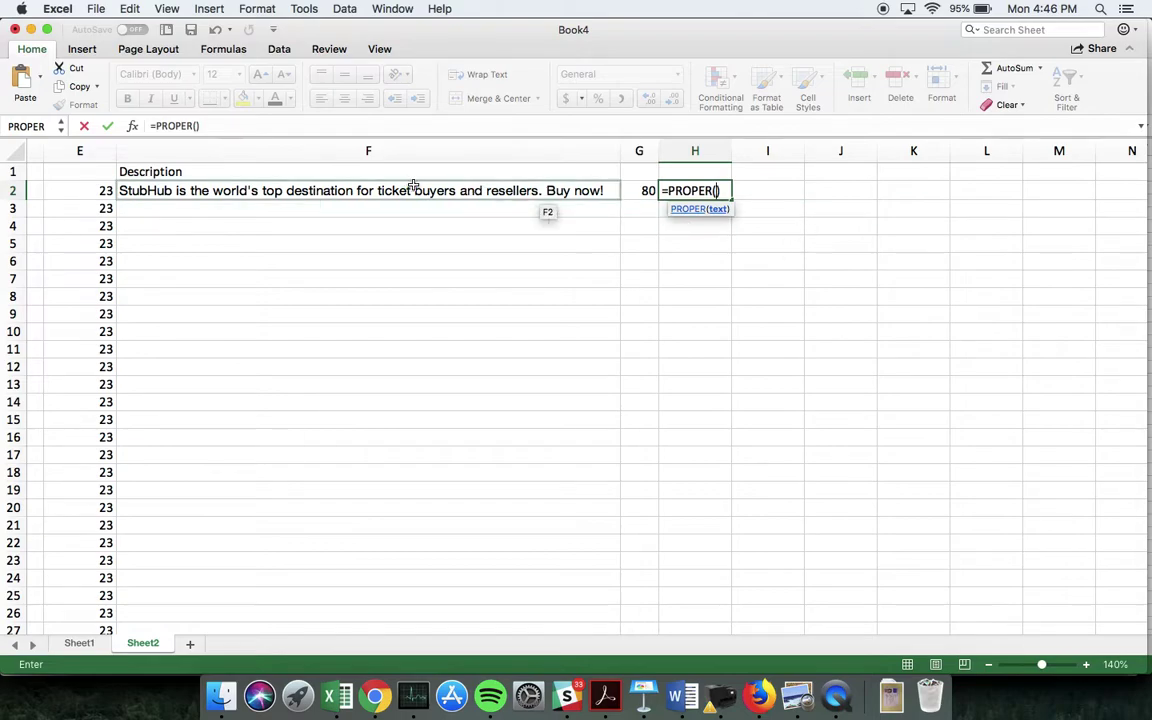
text())
key(Return)
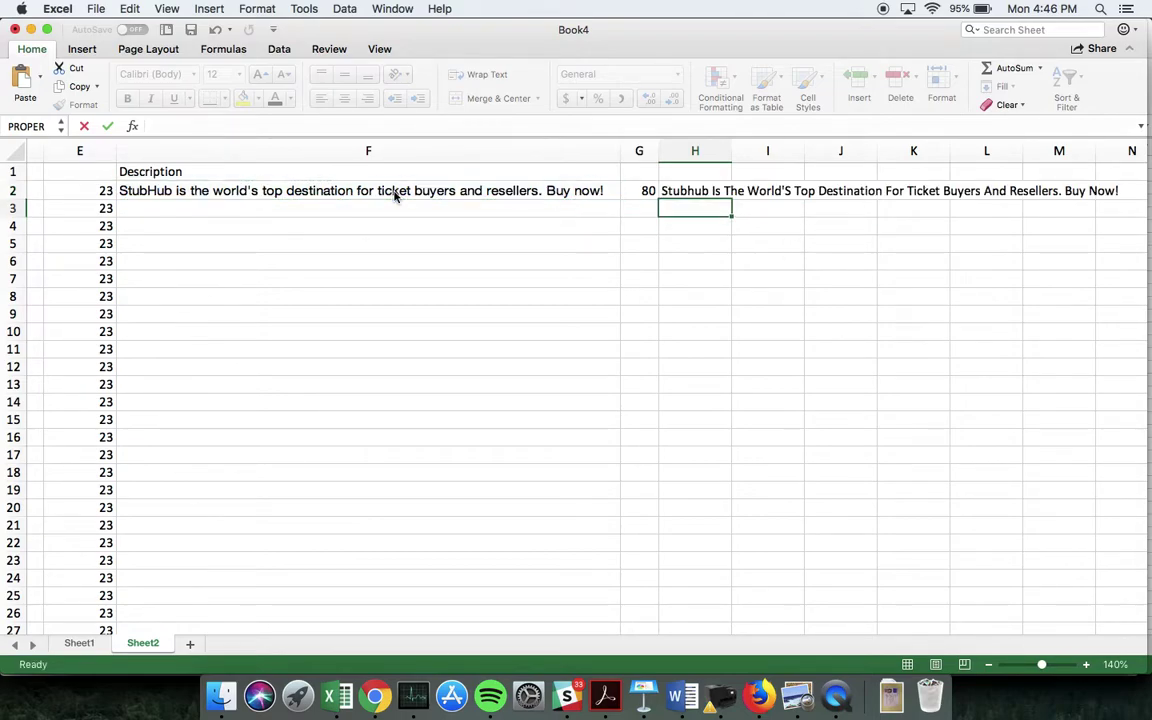
Copy the title-case text from H2 and paste it as values only over the description in F2.
key(Up)
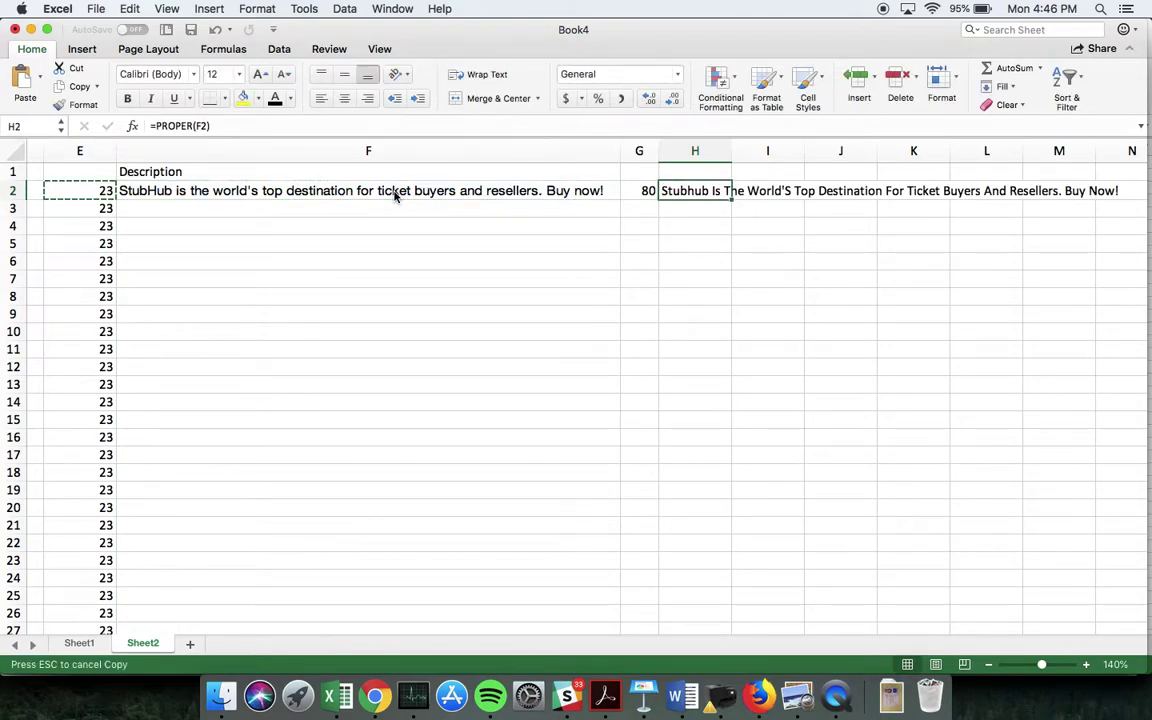
key(super+c)
right_click(343, 190)
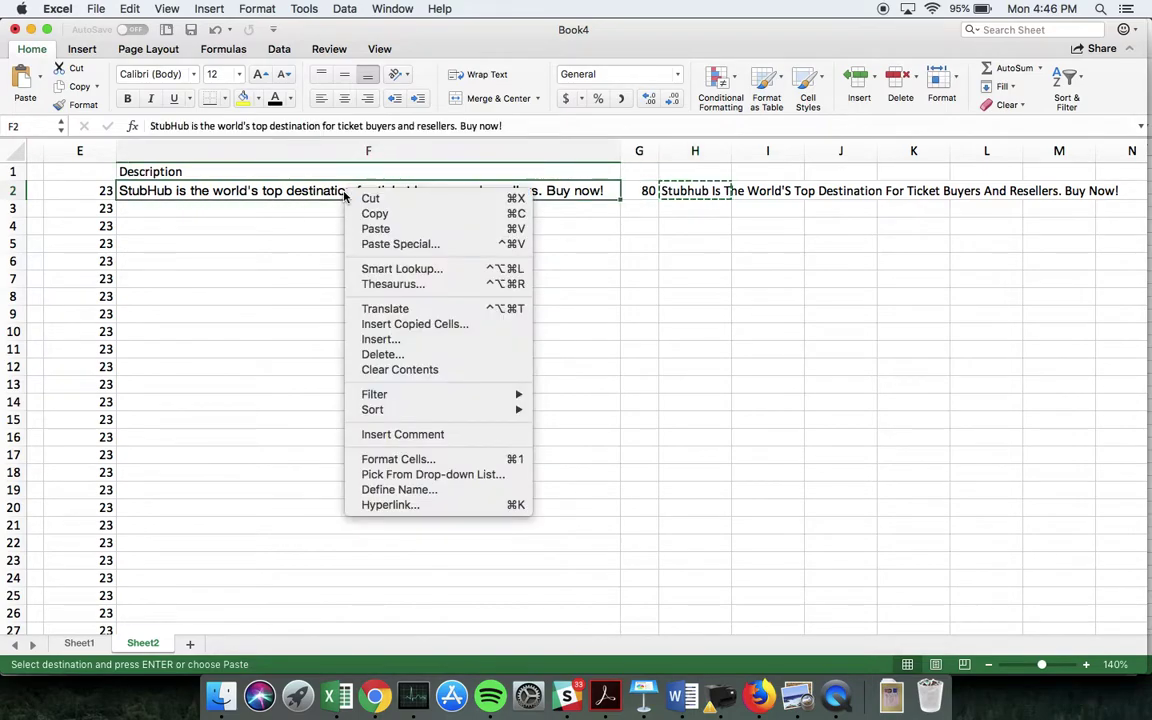
click(406, 247)
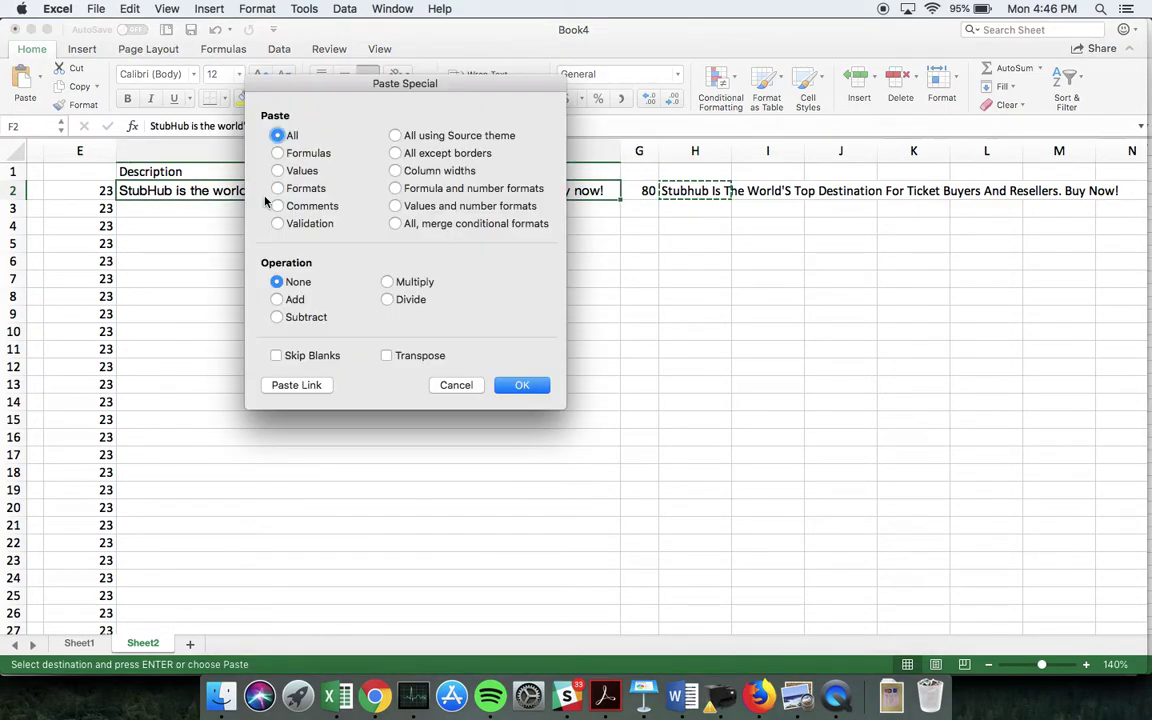
click(458, 386)
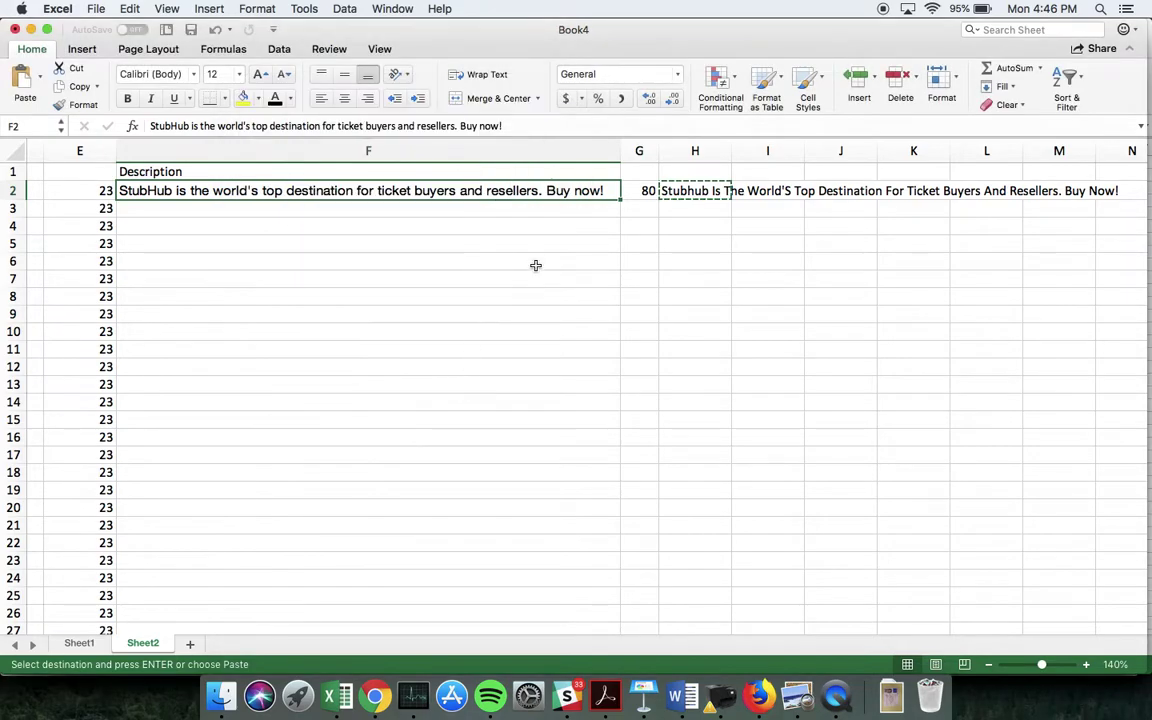
right_click(418, 197)
click(470, 245)
click(352, 179)
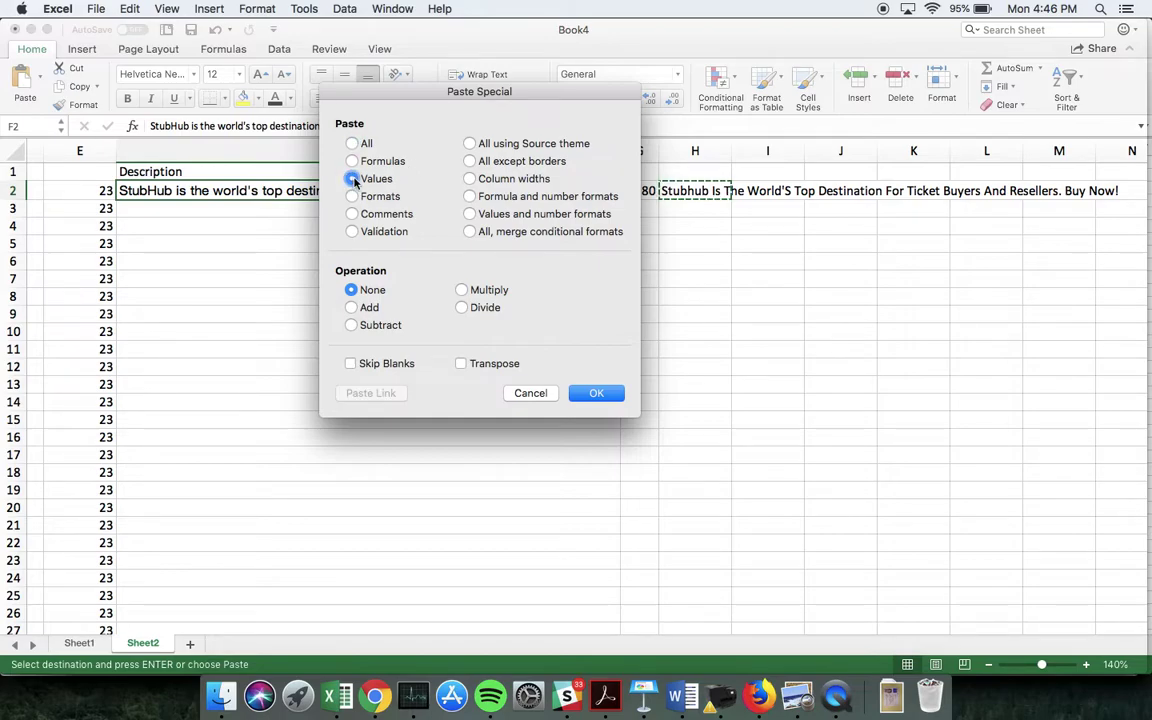
click(597, 394)
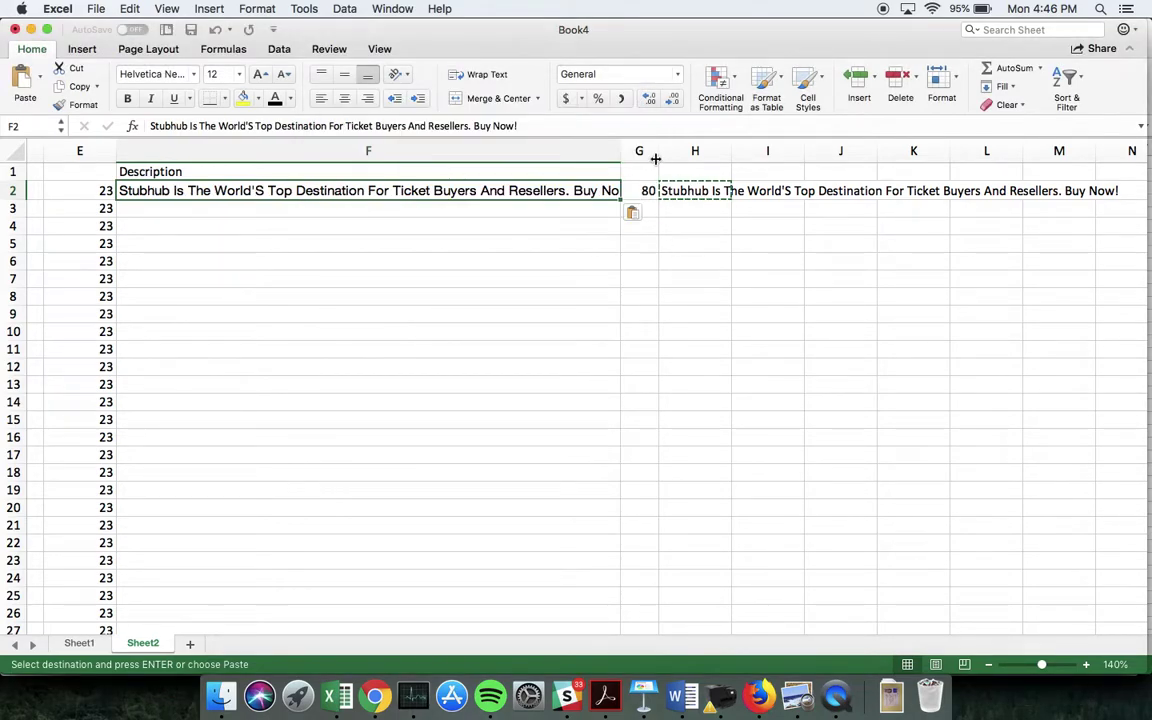
Clear the helper column H and widen column F to fit the title-case description.
click(690, 151)
key(Delete)
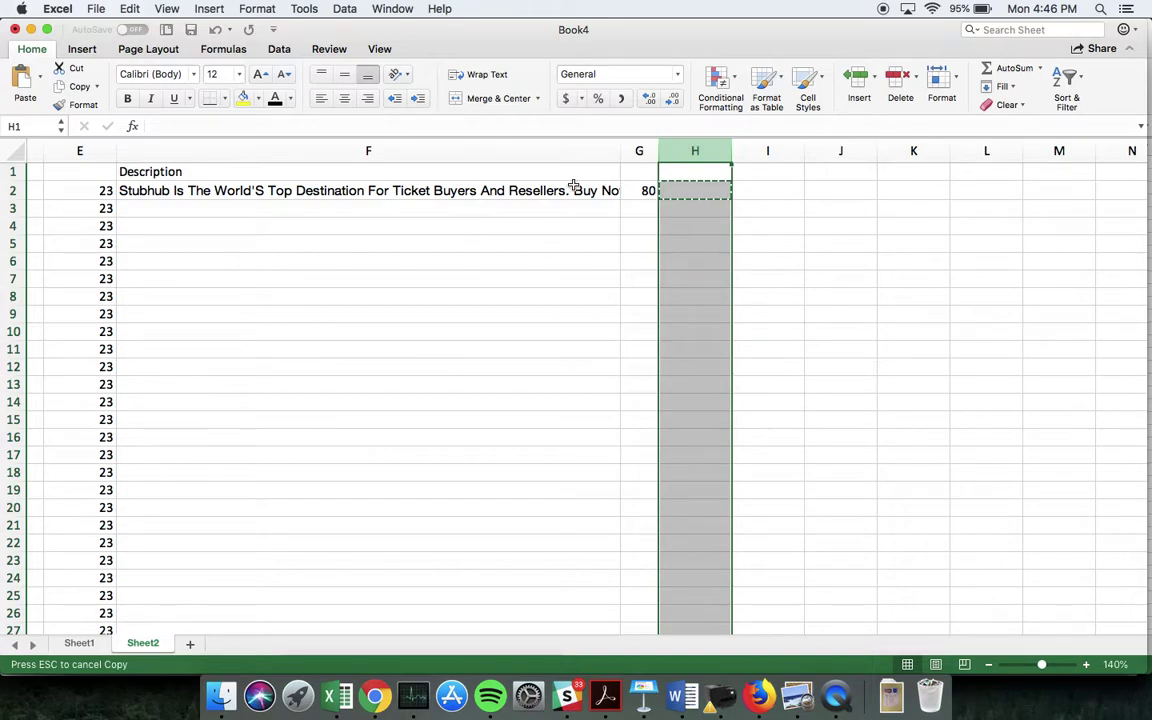
drag(620, 150, 653, 147)
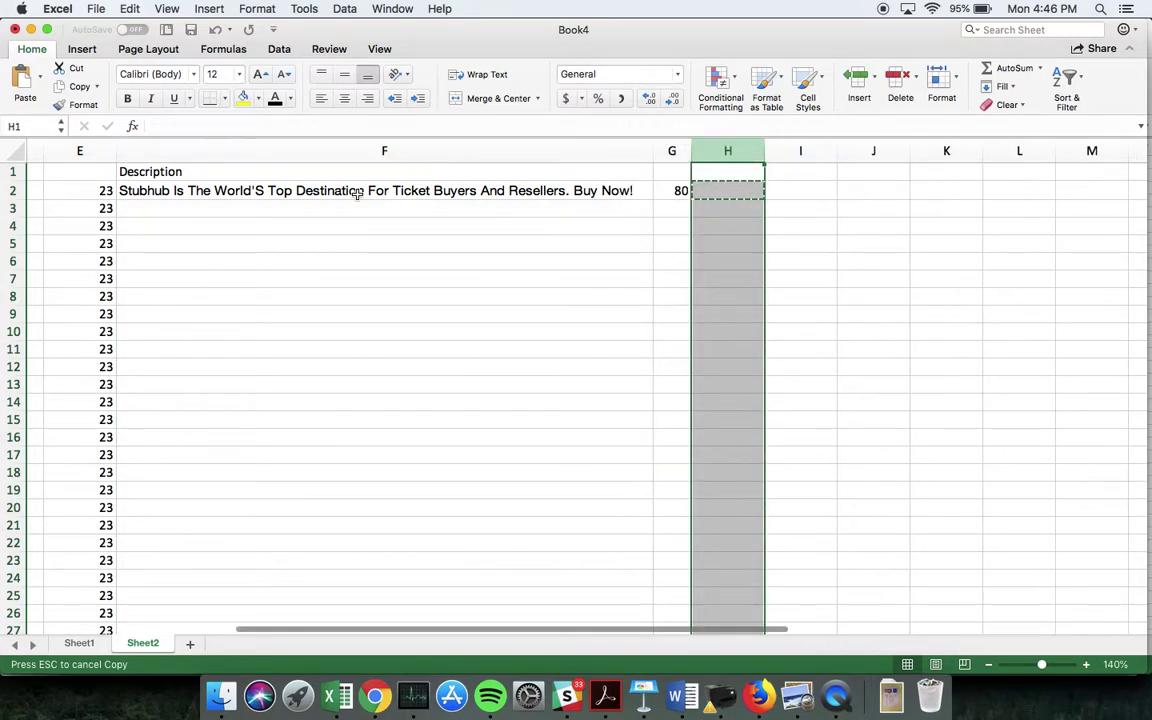
Correct the capitalization in the F2 description to "World's" and "StubHub".
double_click(256, 191)
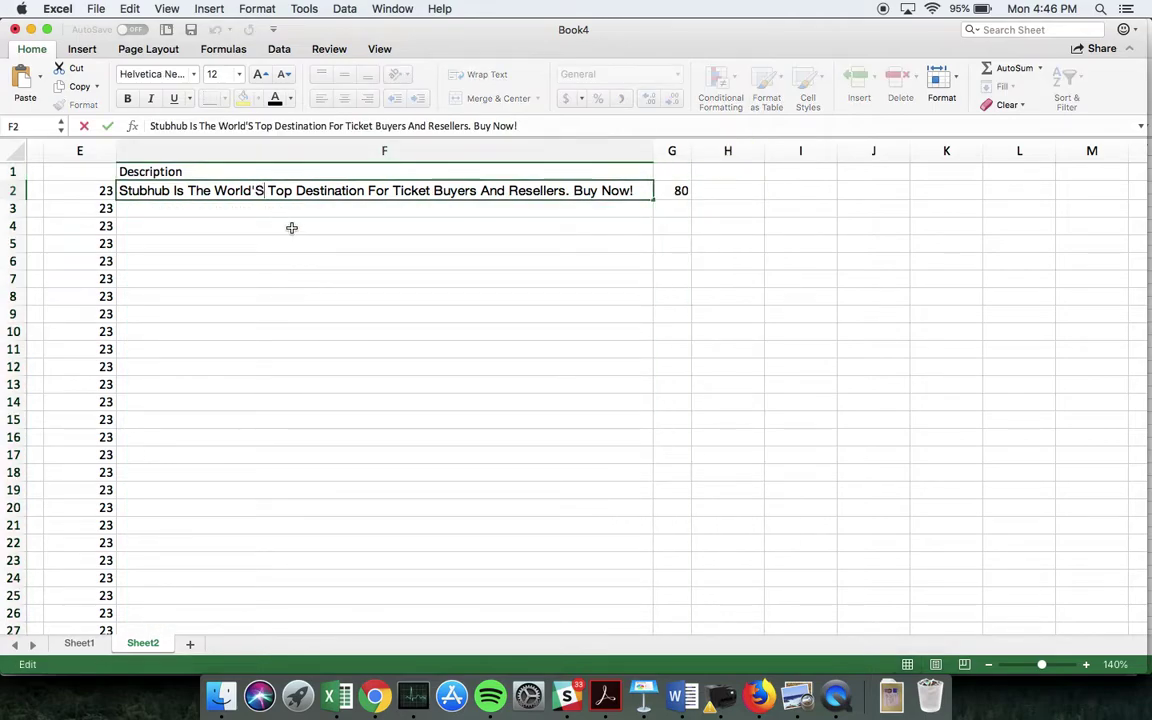
key(BackSpace)
text(s)
key(Left)
key(Left)
key(Left)
key(Left)
key(Left)
key(Left)
key(Left)
key(Left)
key(Left)
key(Left)
key(Left)
key(Left)
key(Left)
key(Left)
key(Left)
key(Left)
key(Left)
key(BackSpace)
text(H)
key(Return)
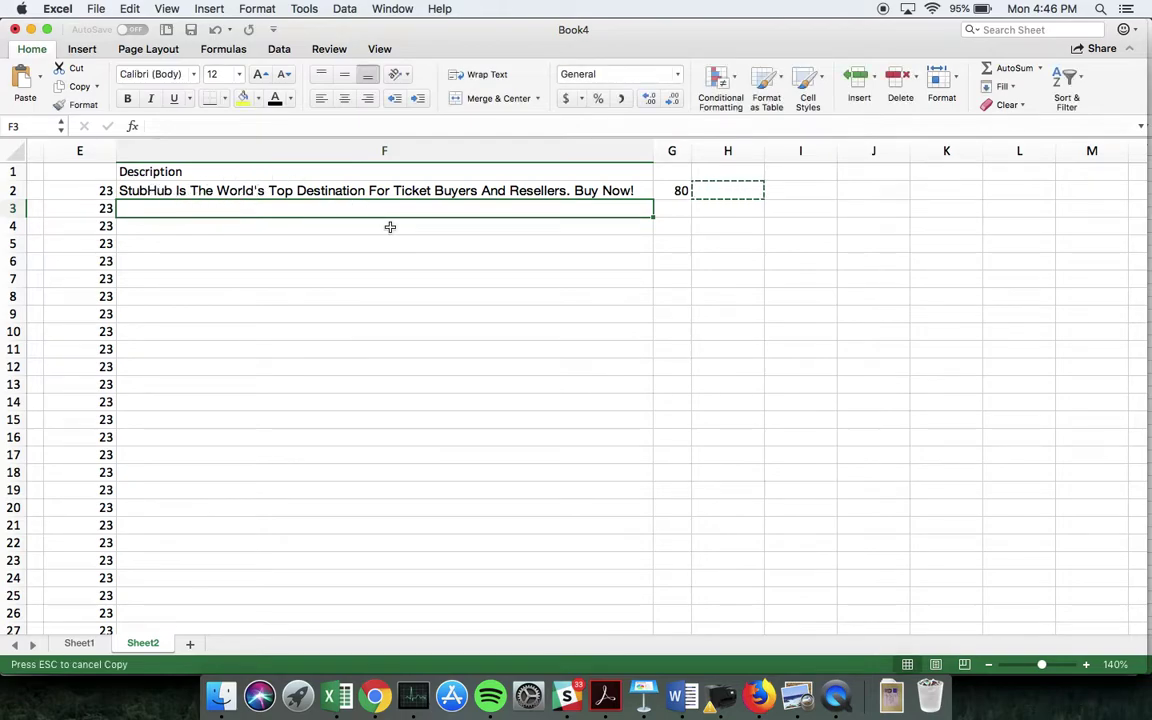
Fill the description and its character count from F2:G2 down for all teams.
drag(624, 190, 688, 197)
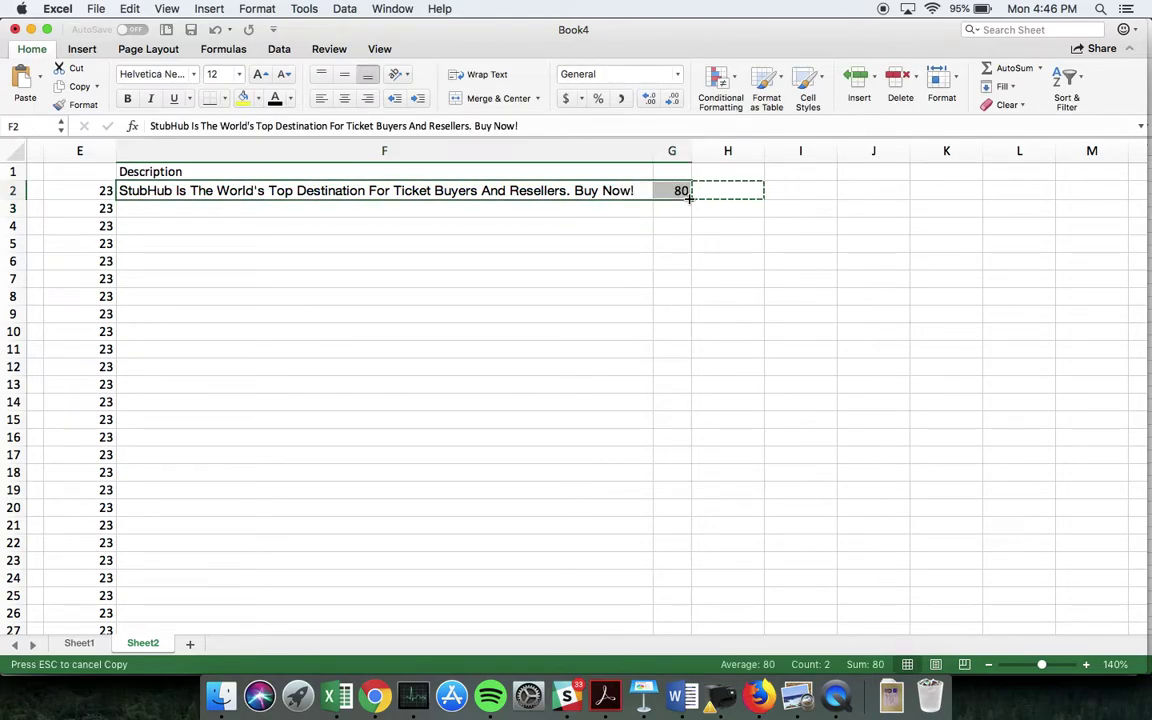
double_click(688, 197)
scroll(530, 260, left, 10)
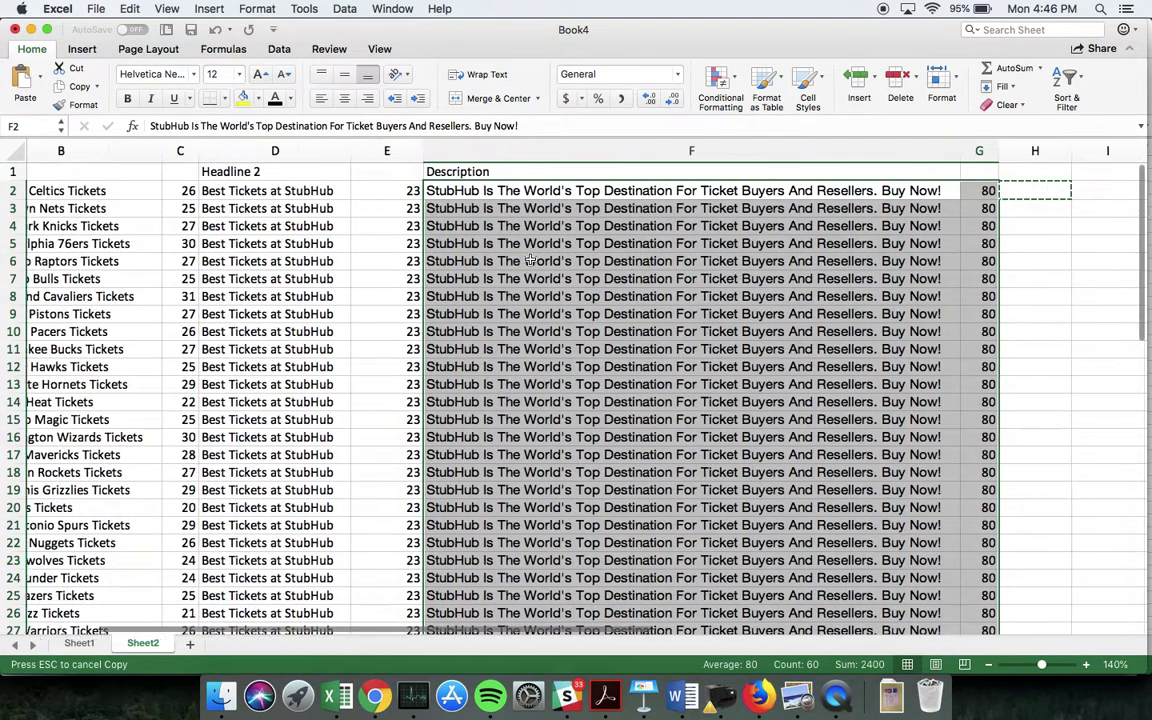
scroll(530, 260, left, 3)
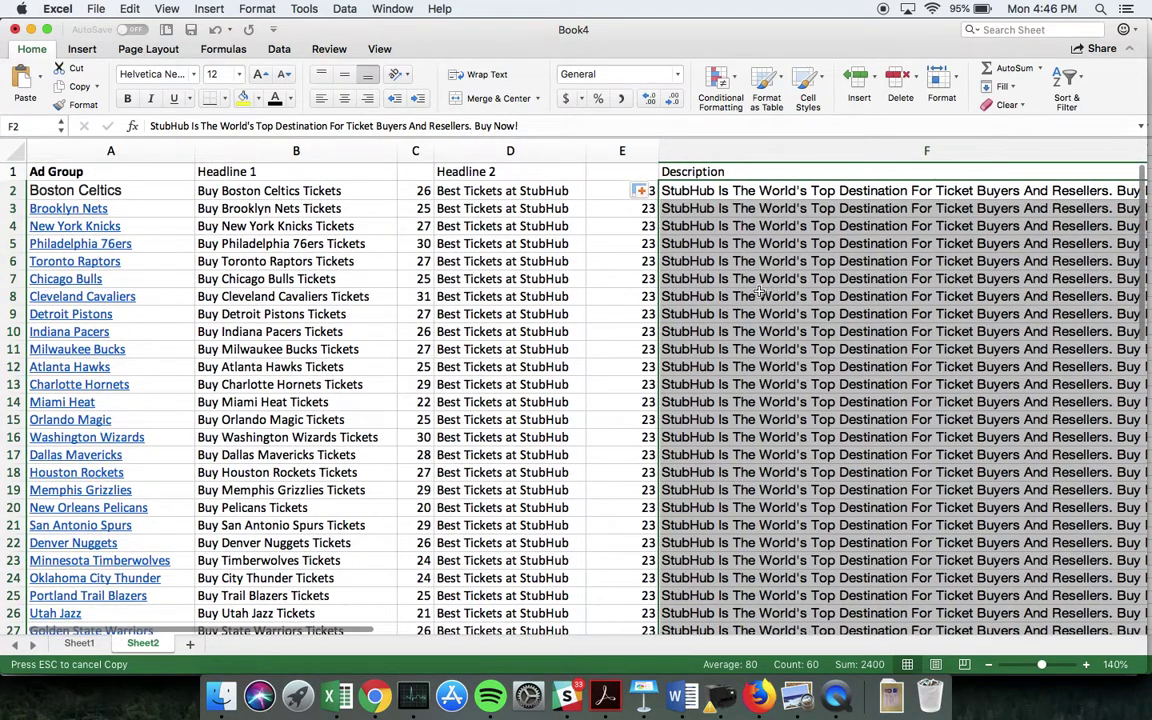
Review the ad groups and keywords on Sheet1 alongside the headlines on Sheet2.
click(70, 644)
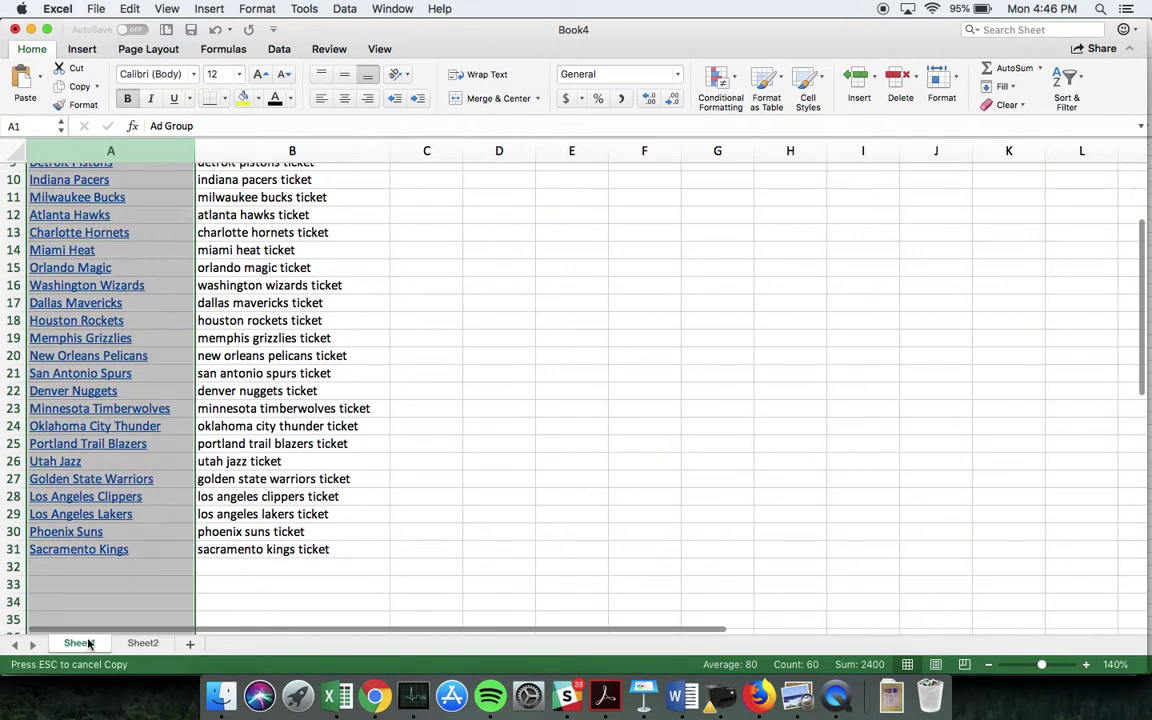
scroll(272, 370, up, 5)
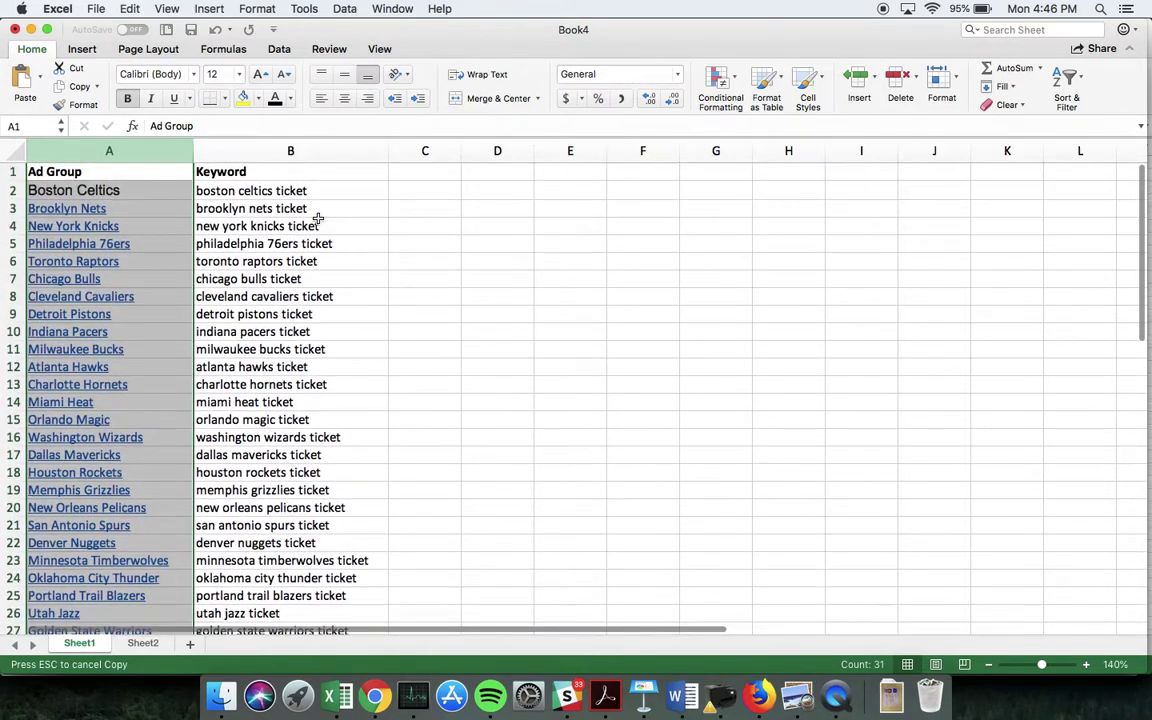
click(399, 316)
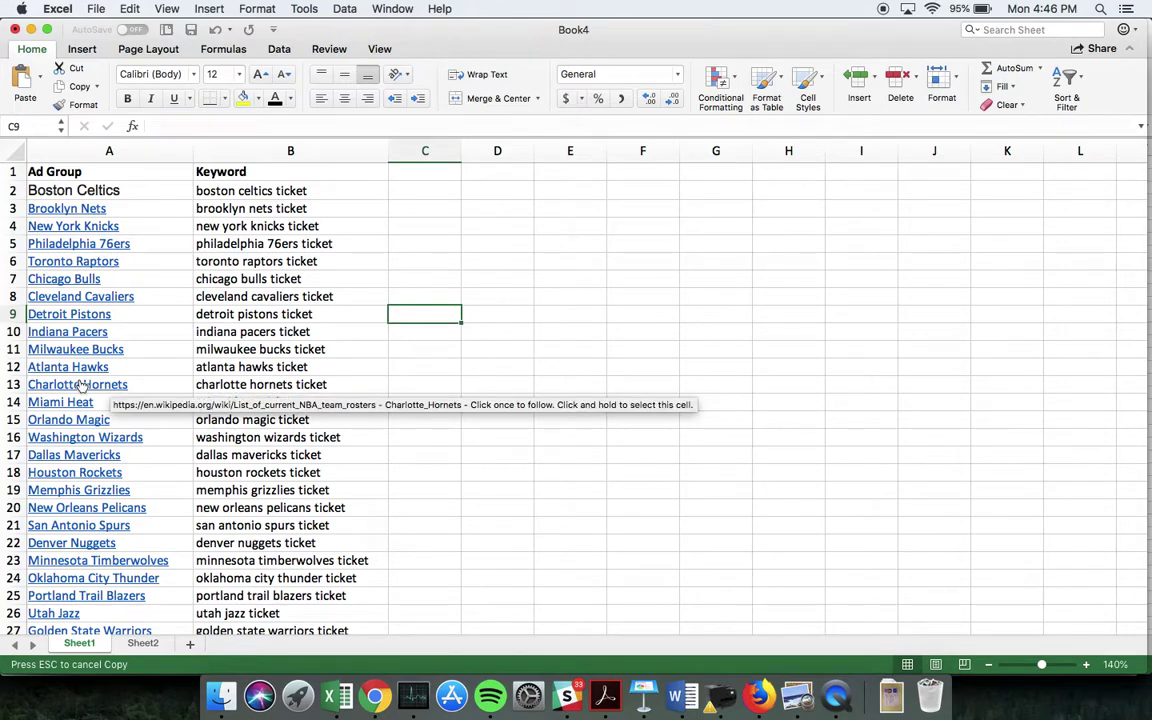
click(143, 644)
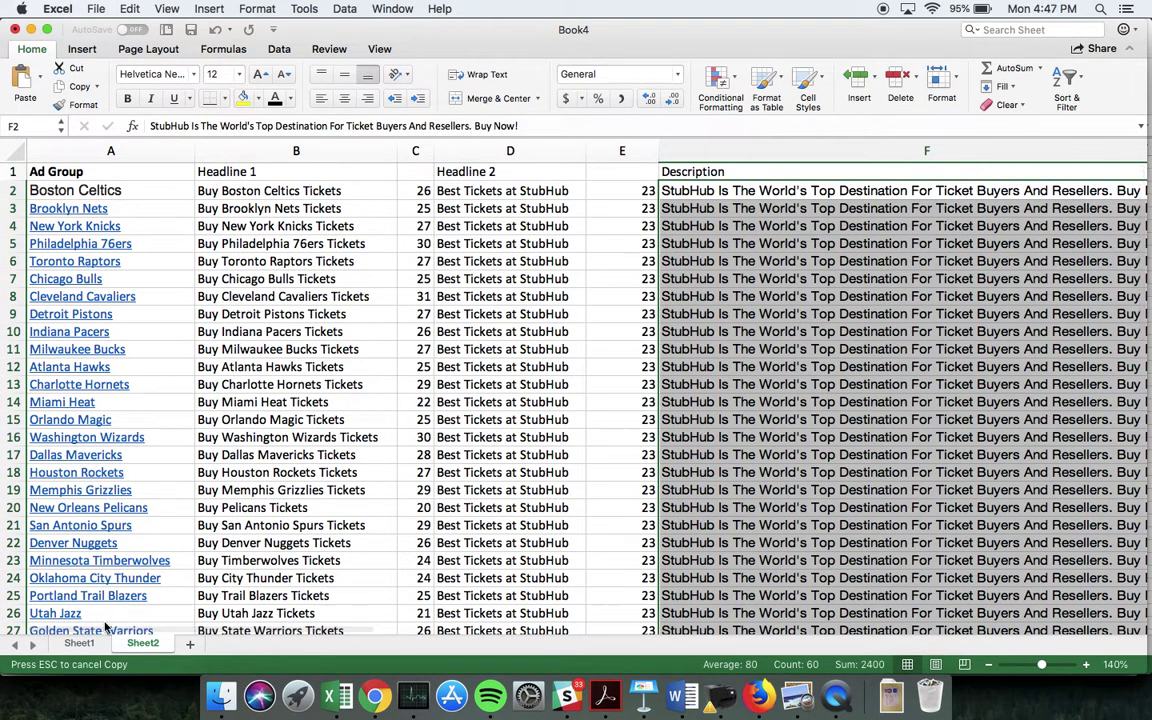
click(79, 644)
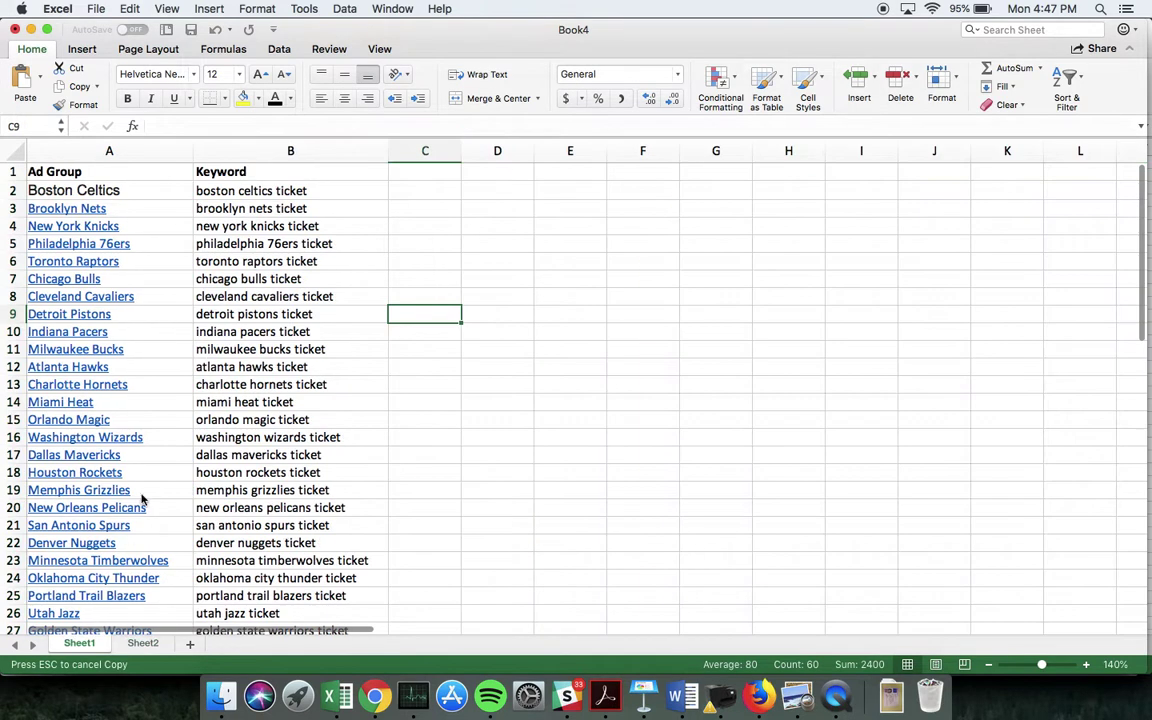
double_click(345, 191)
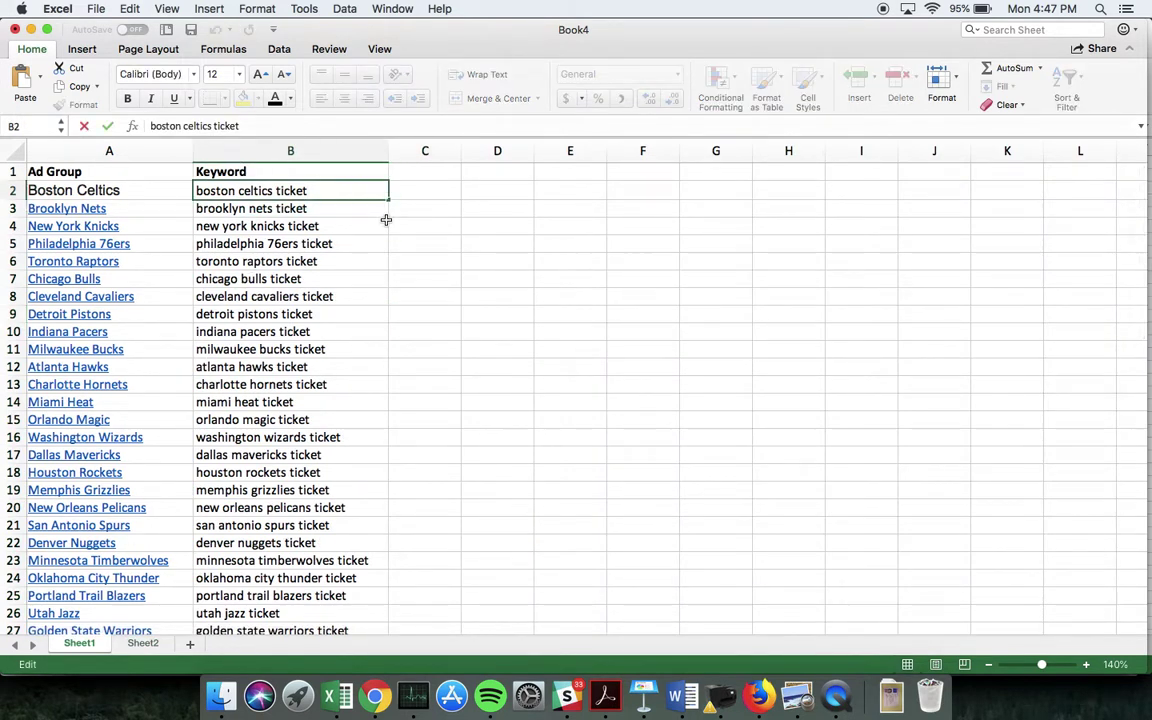
click(437, 229)
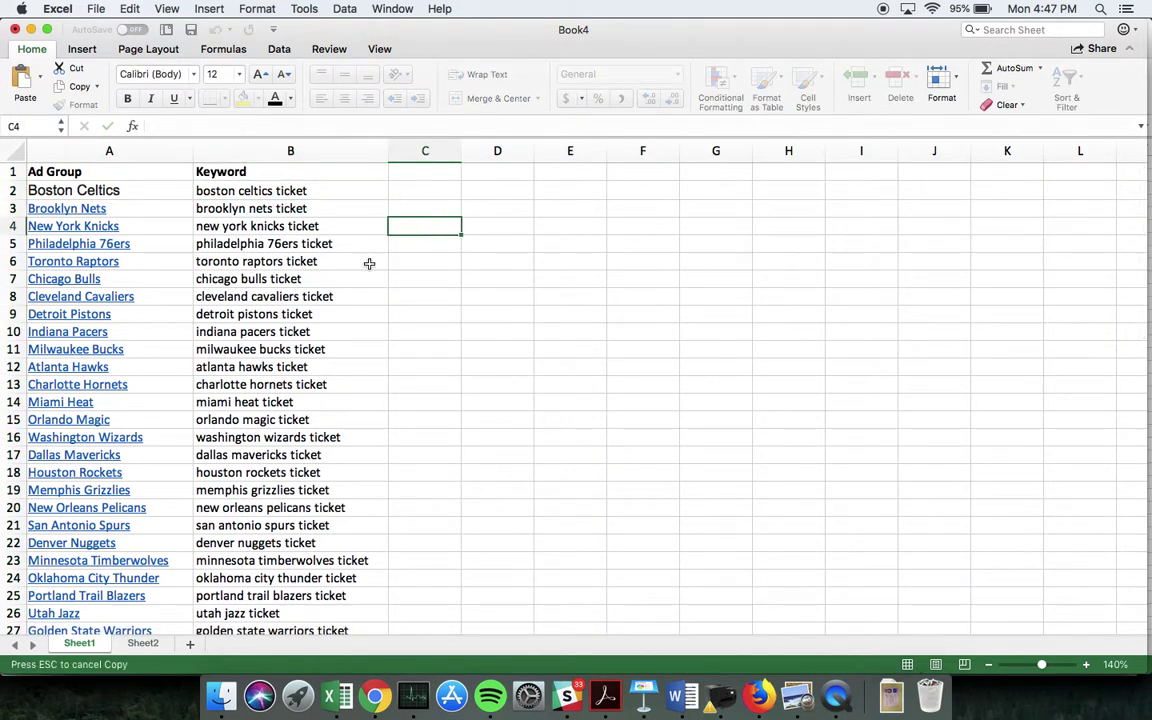
click(142, 643)
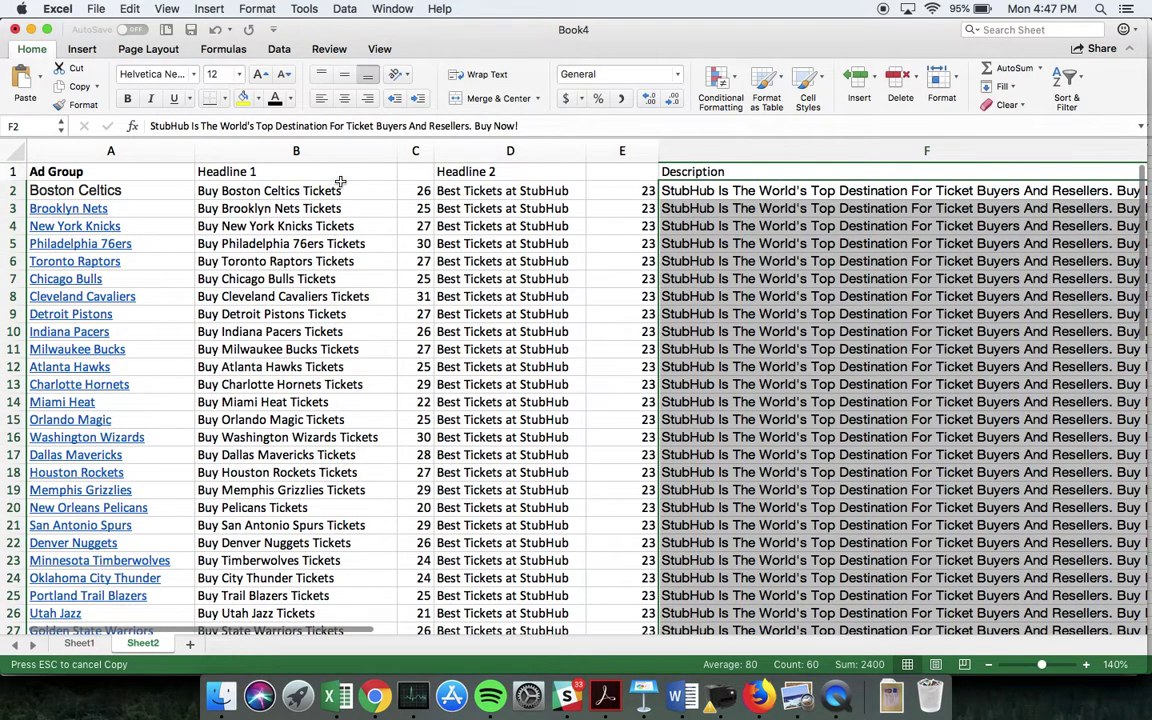
click(350, 188)
double_click(358, 188)
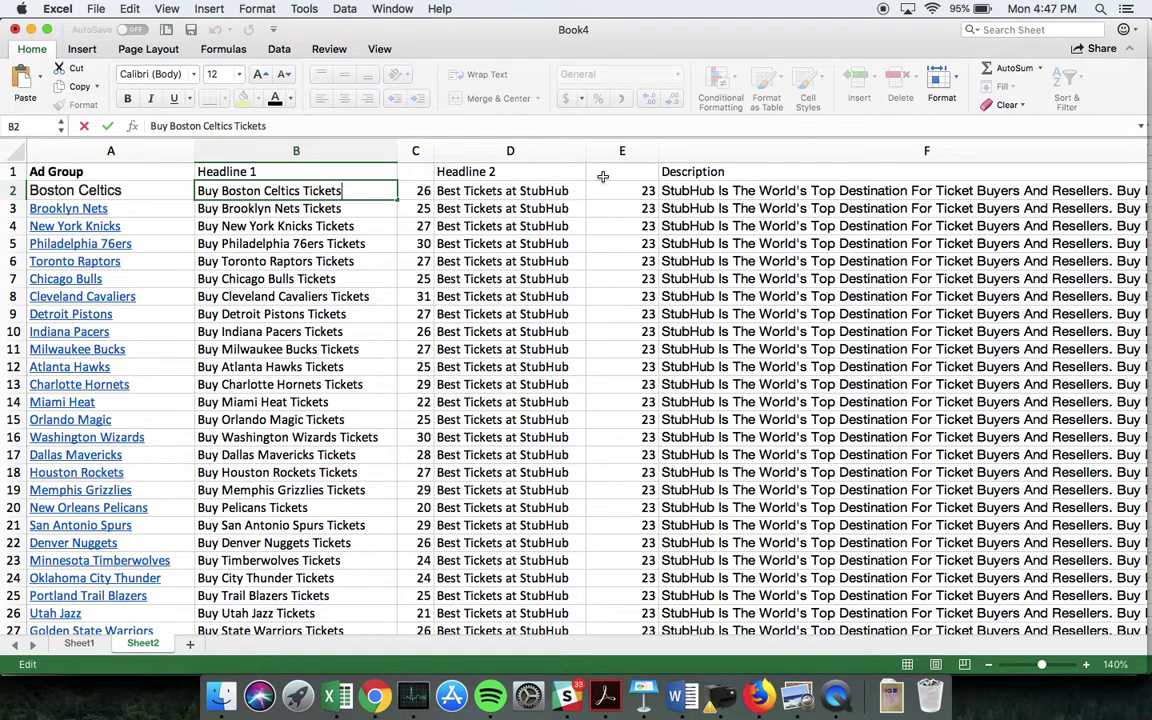
Auto-fit the character-count columns E, C and G on Sheet2 to their contents.
double_click(659, 149)
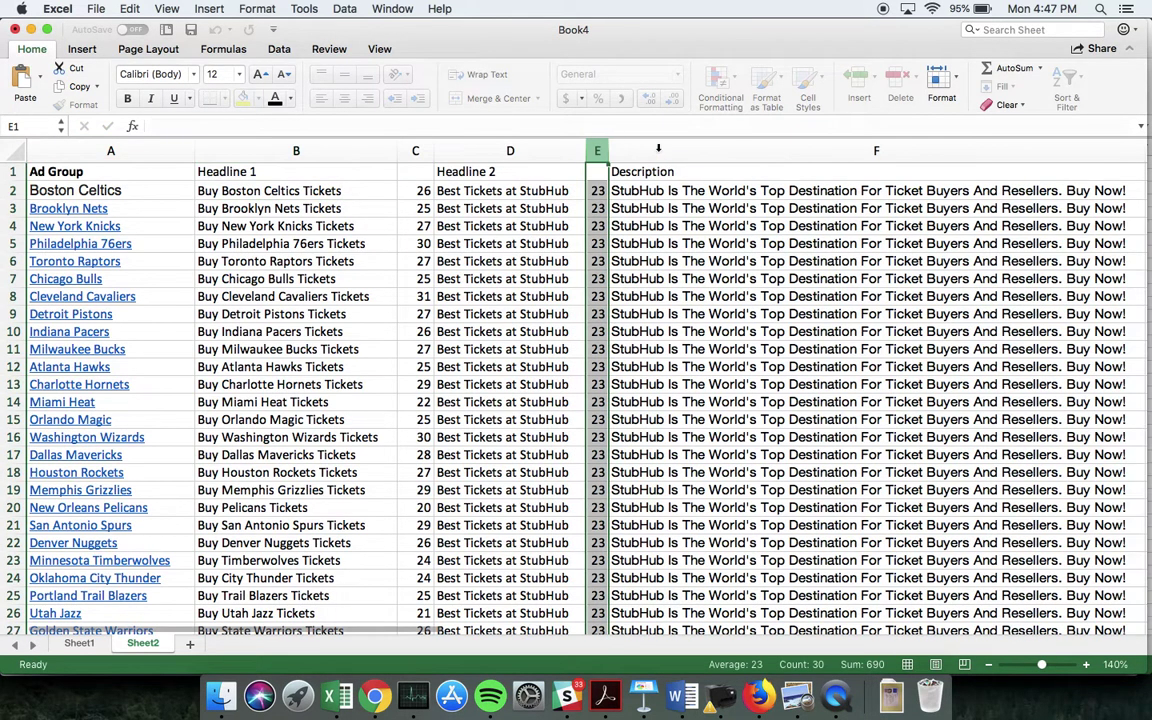
click(433, 152)
double_click(433, 152)
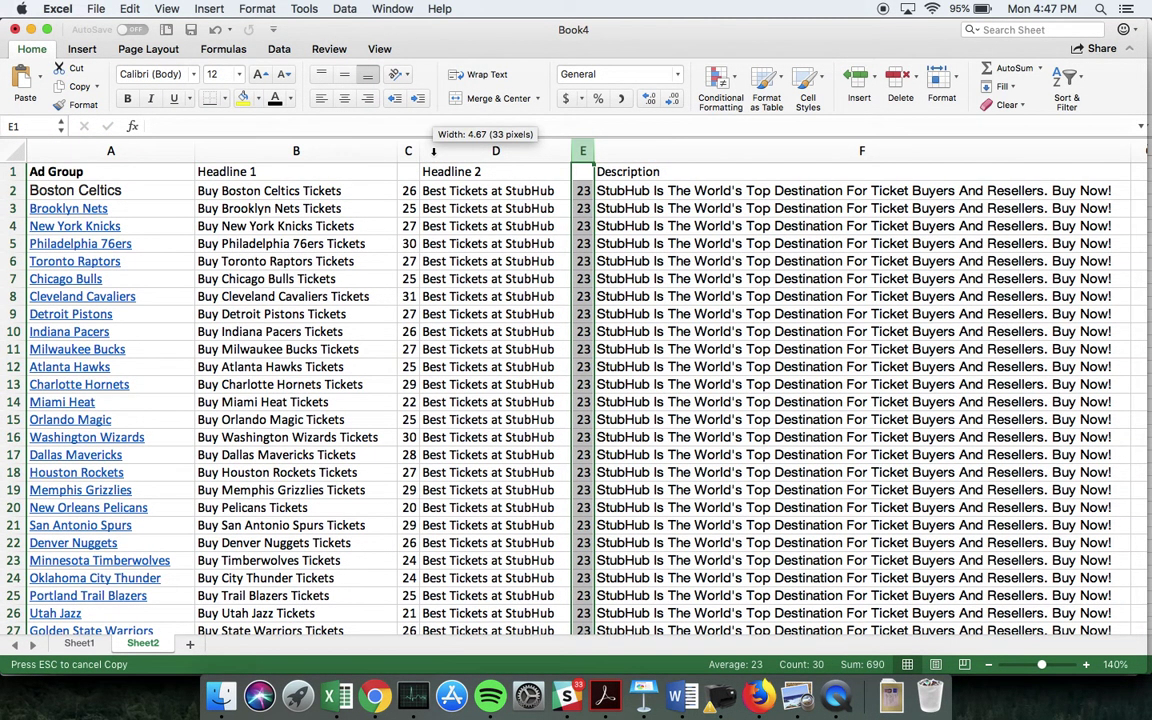
scroll(523, 214, right, 3)
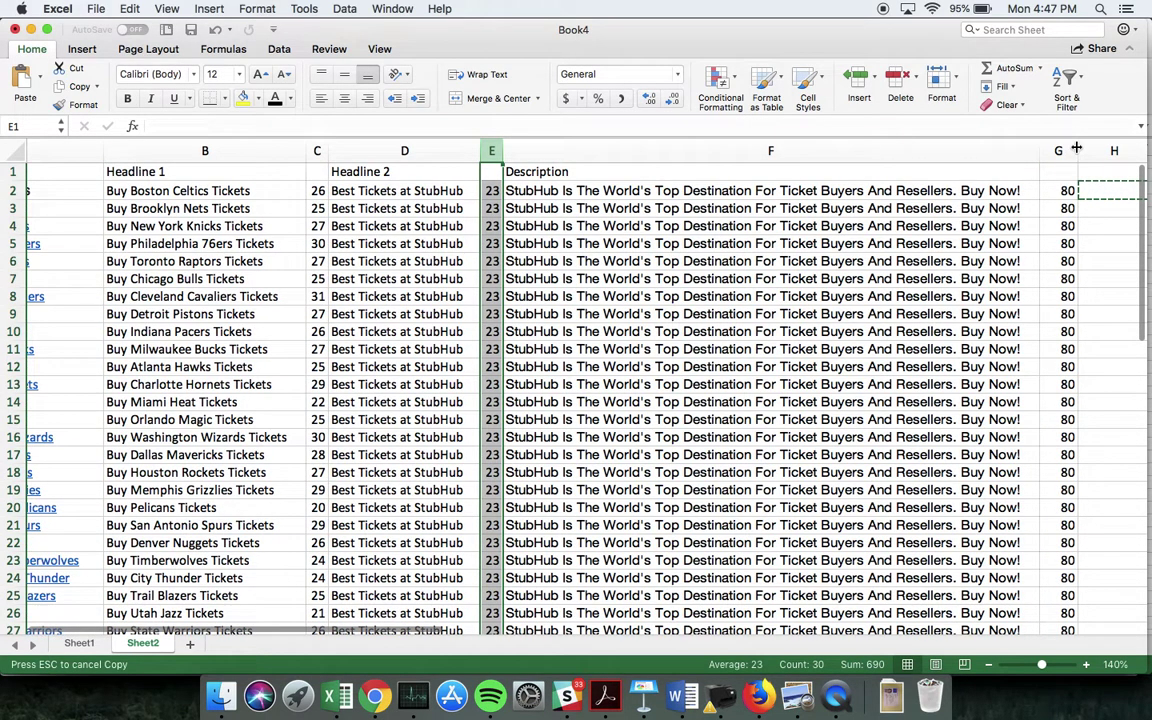
scroll(735, 285, left, 3)
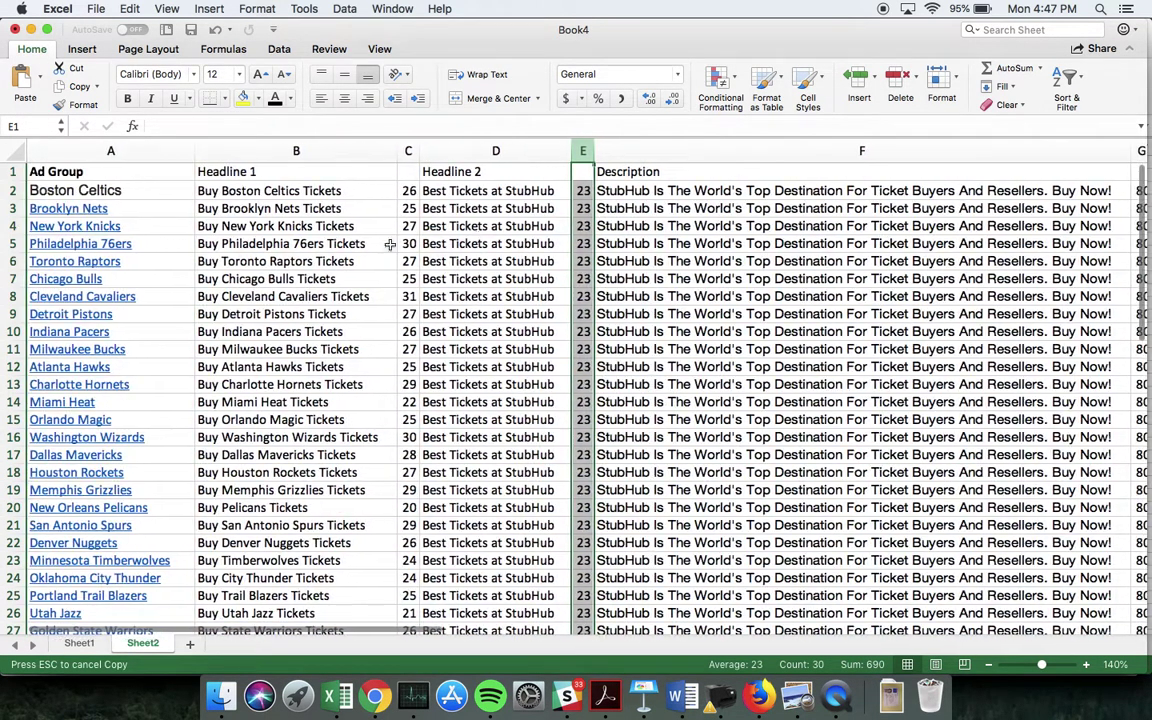
click(352, 258)
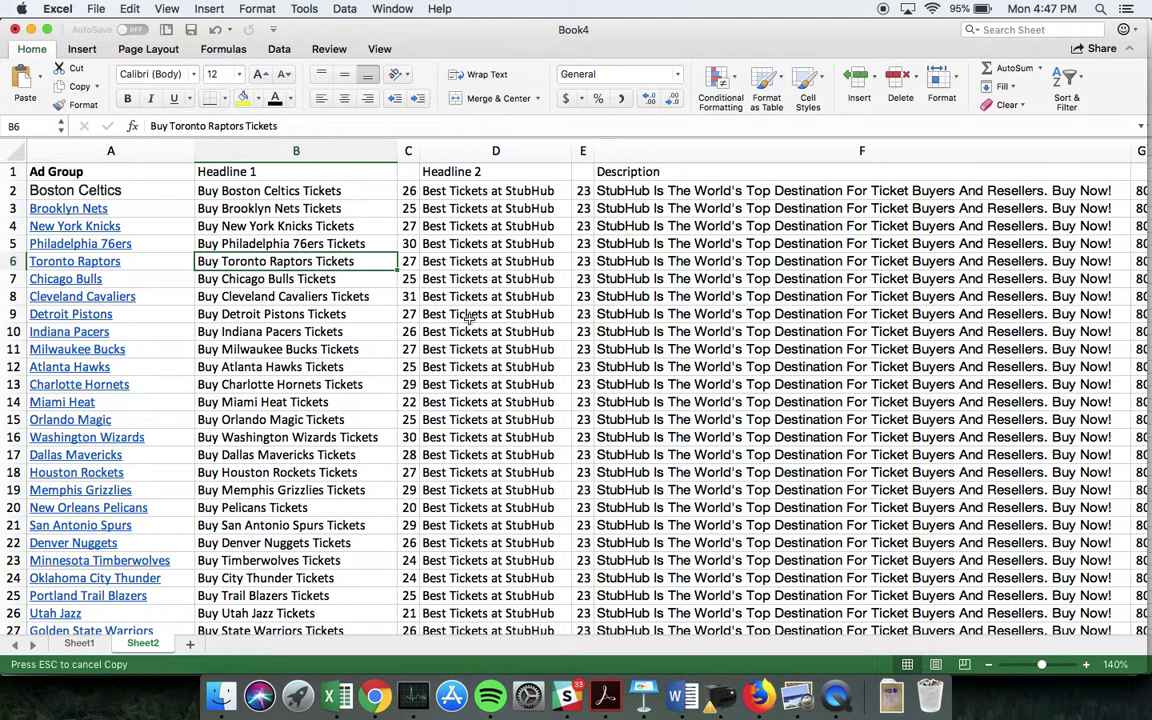
Convert the F2 description into a formula that inserts the ad group name from A2 after "StubHub Is The World's Top Destination For ".
scroll(513, 275, right, 5)
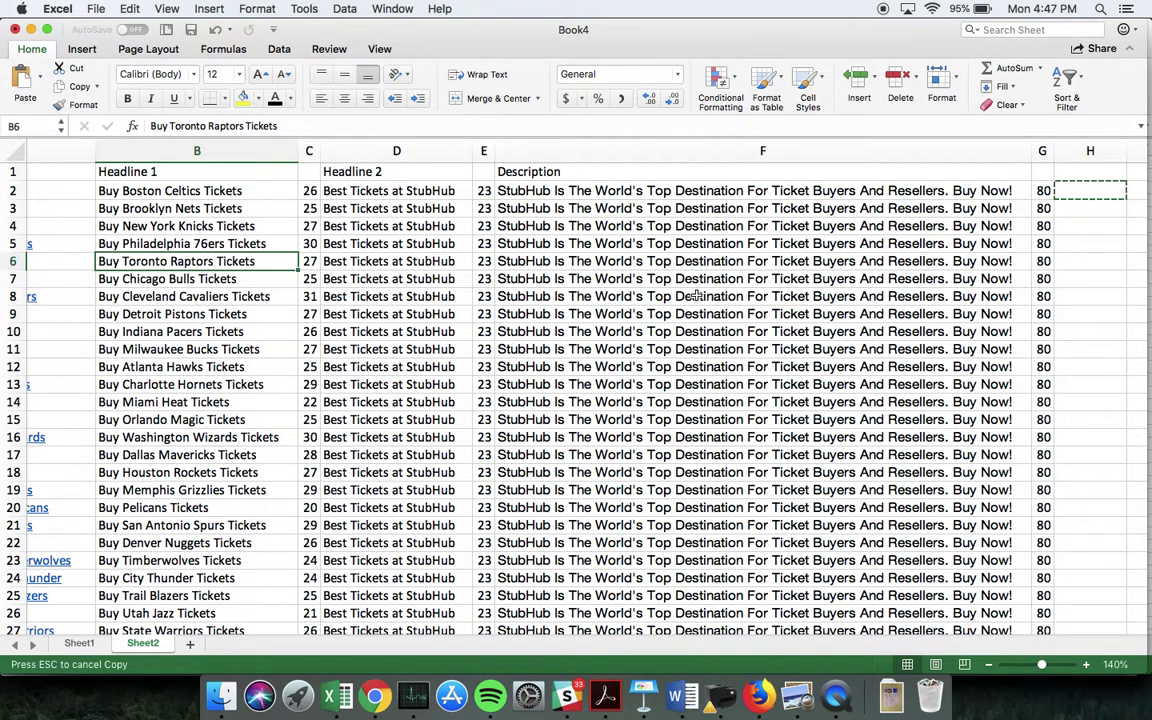
scroll(600, 250, left, 5)
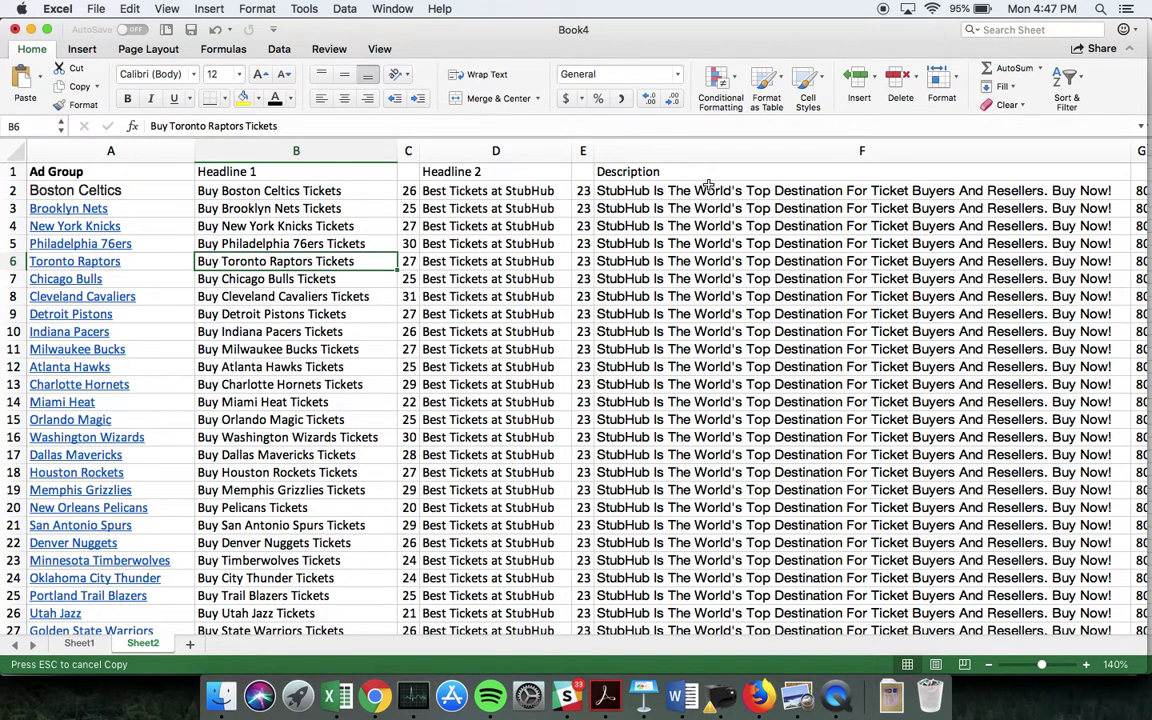
click(795, 192)
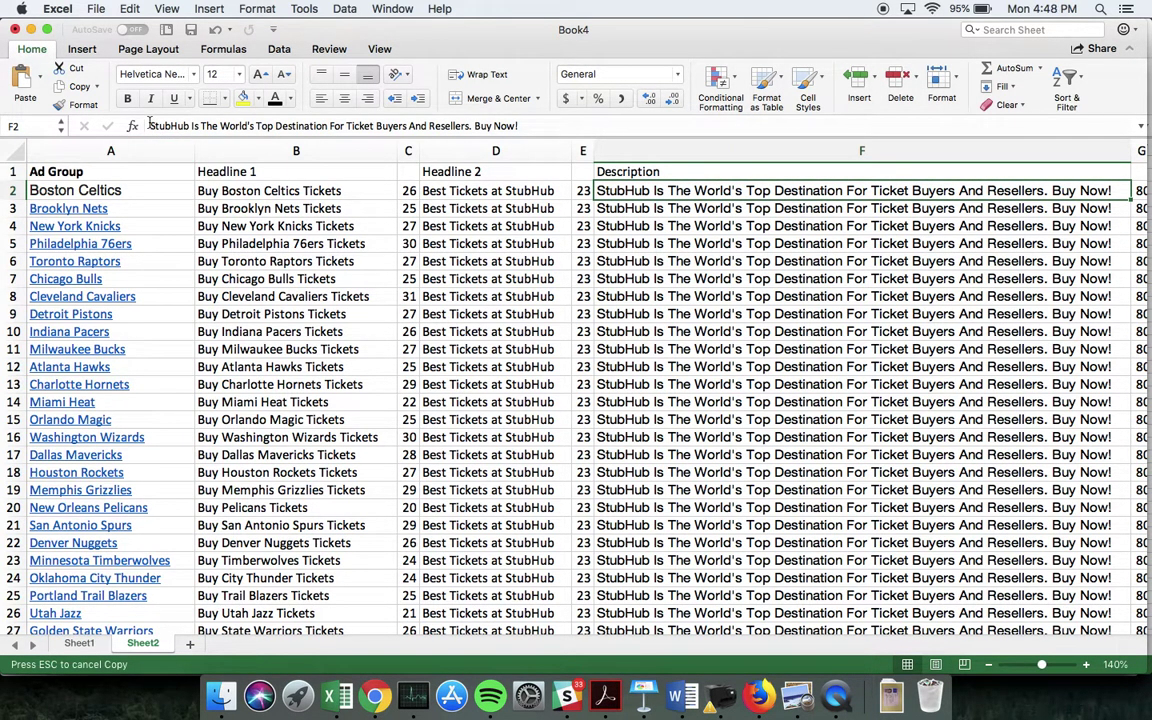
click(149, 126)
text(=")
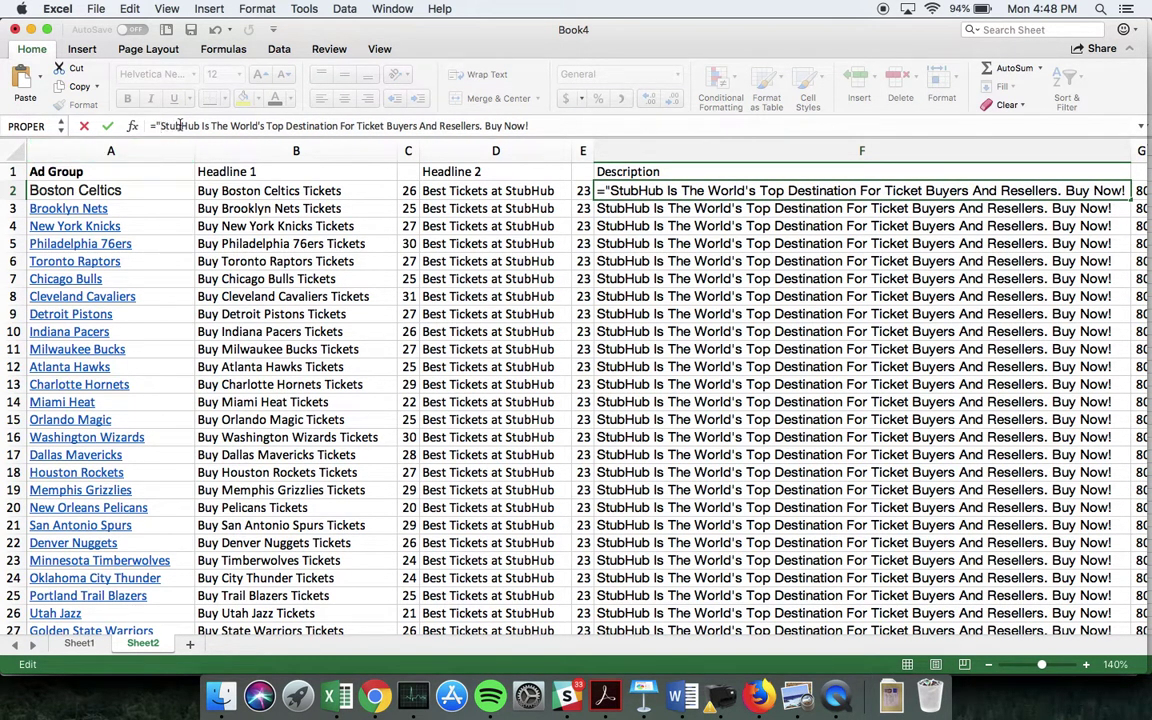
click(358, 126)
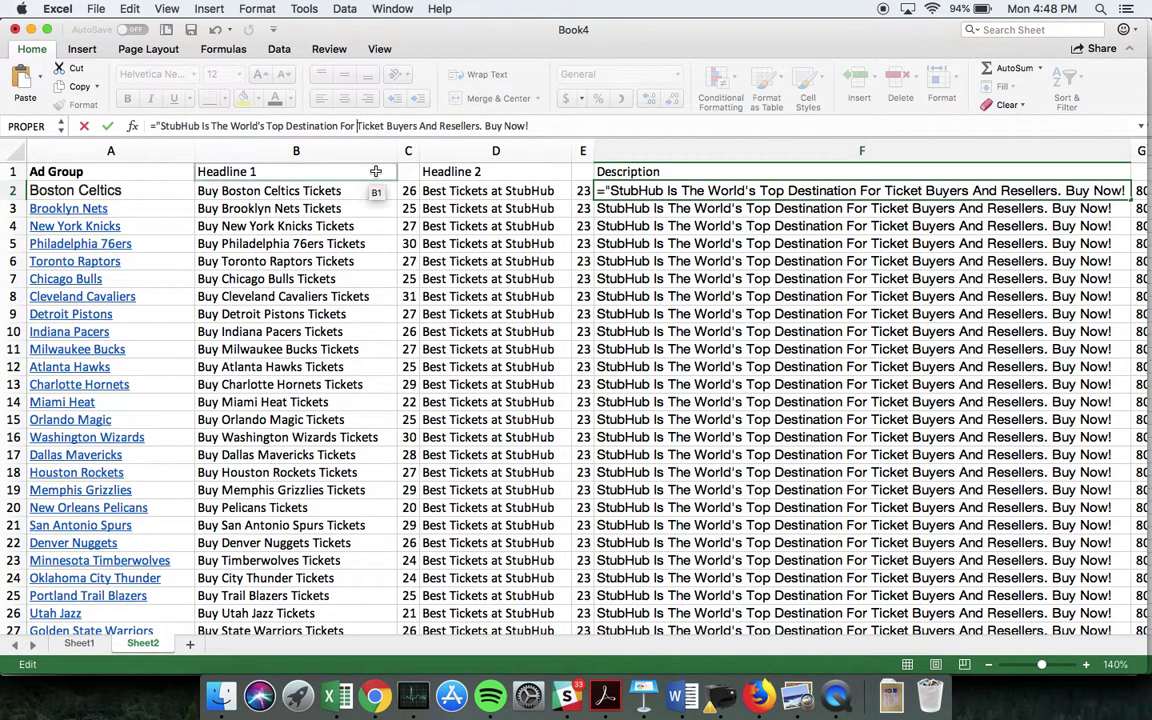
text(")
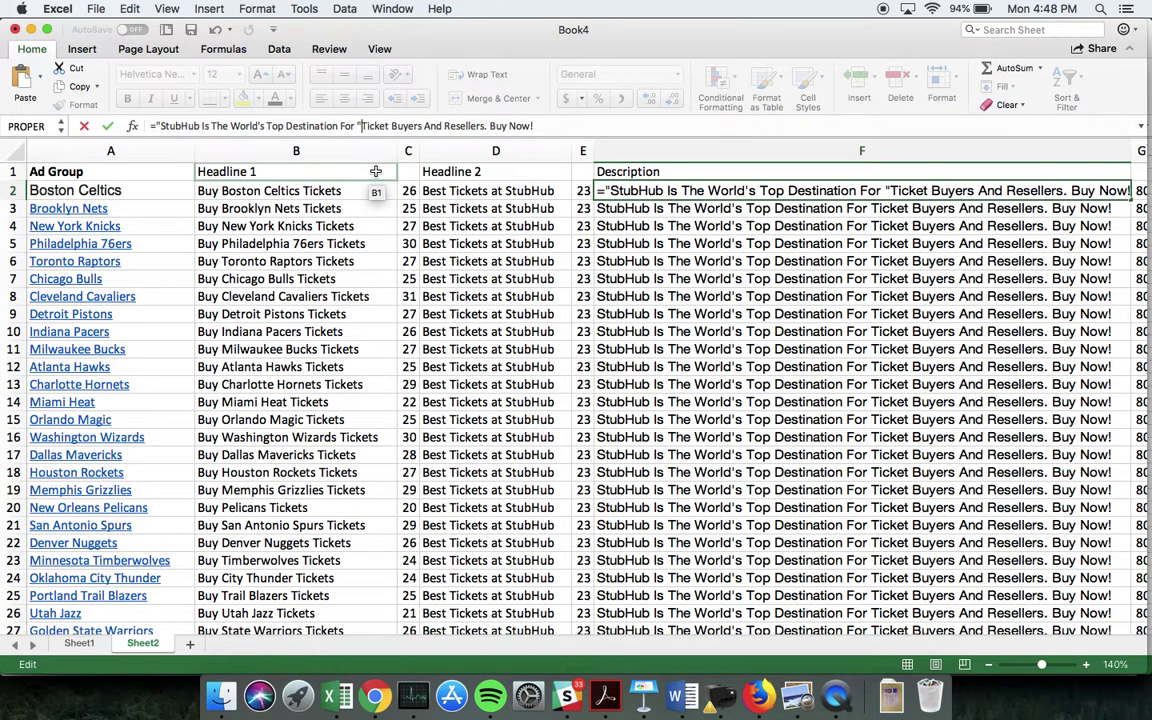
text(&)
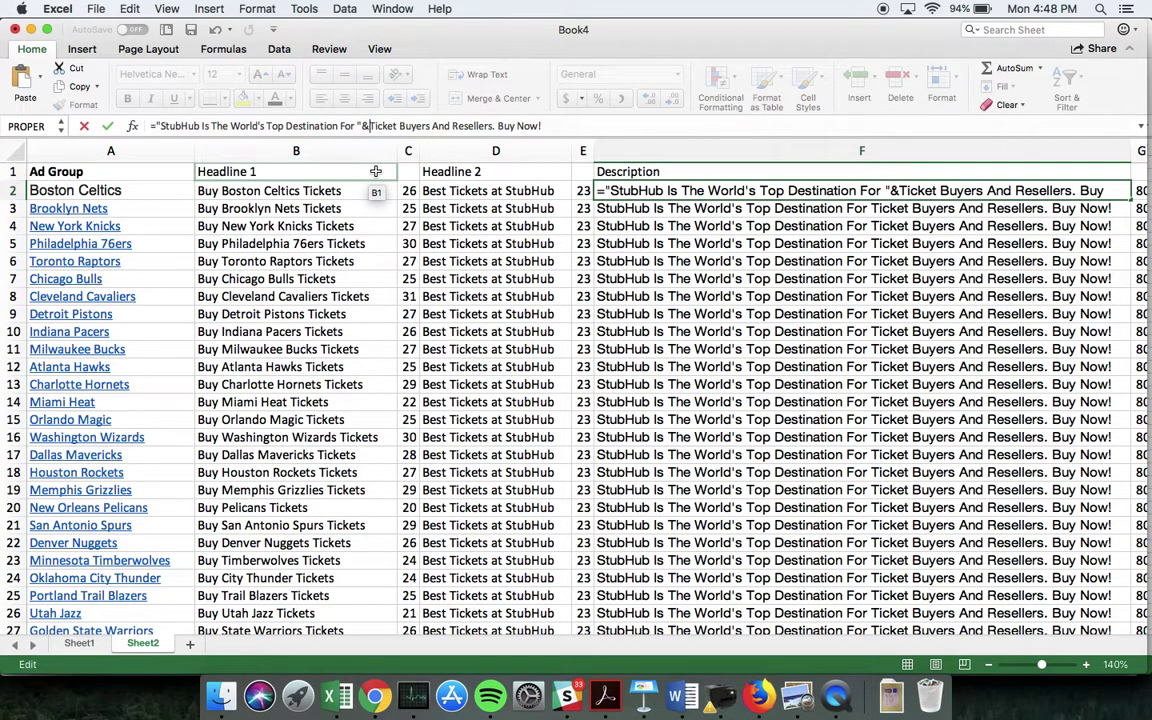
click(148, 192)
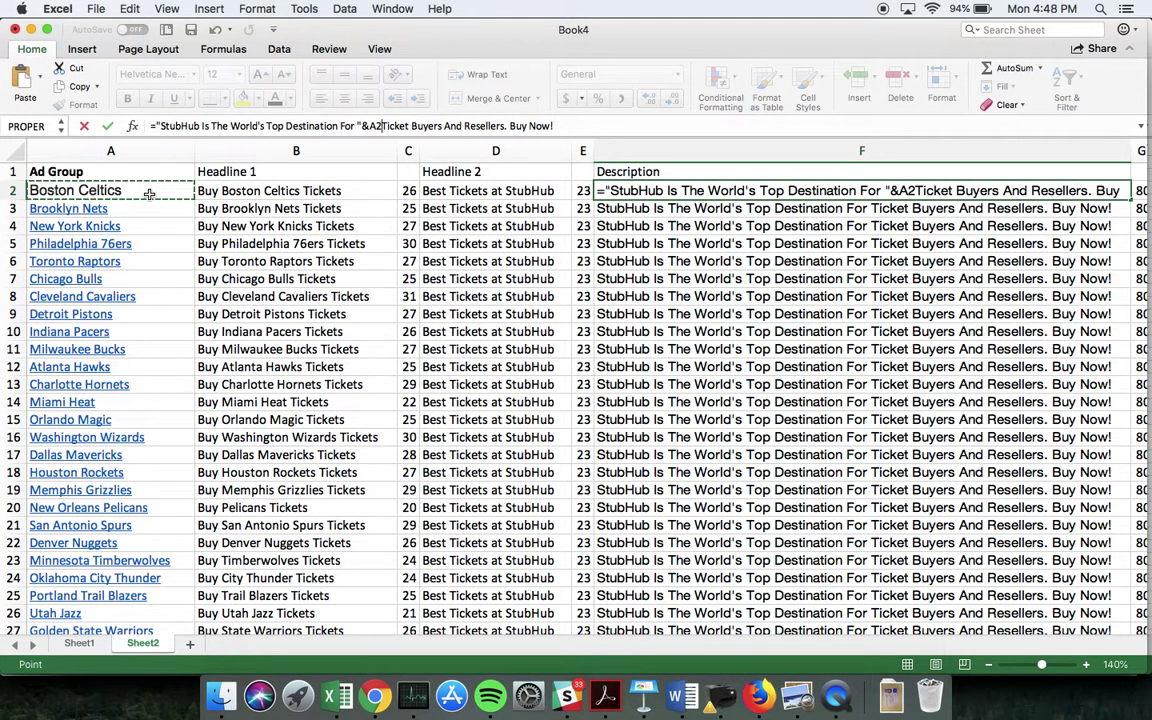
text(&)
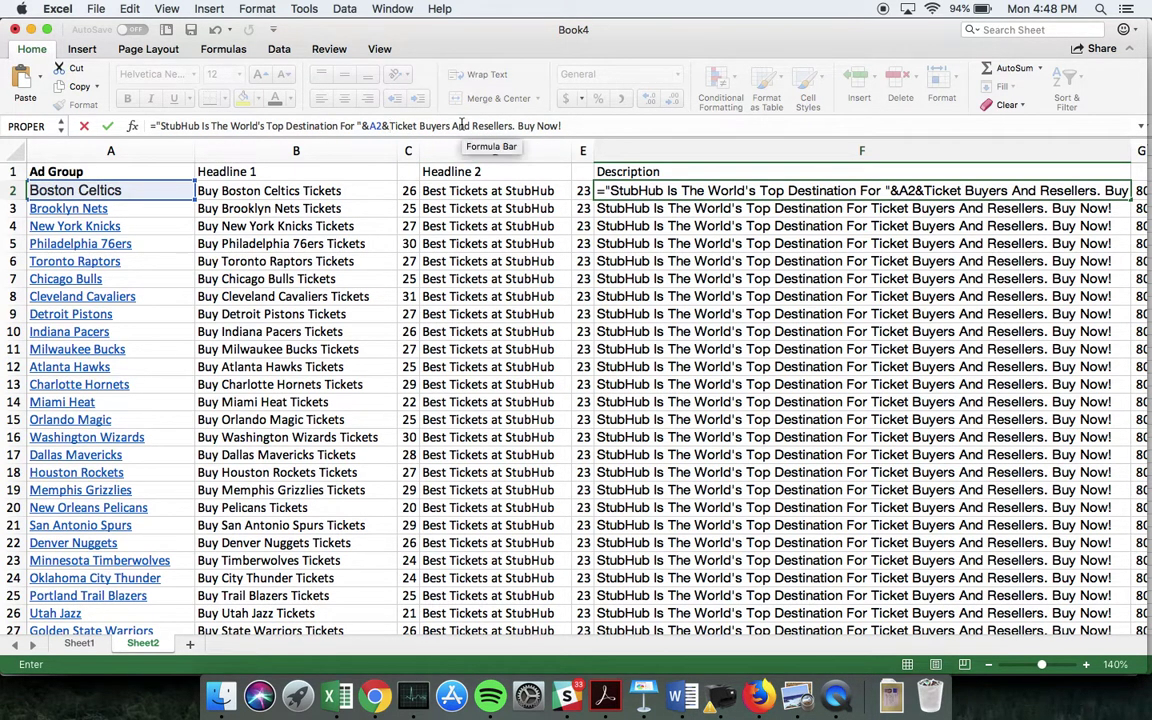
Complete the F2 formula with the quoted ending "Tickets. Buy Now!", removing "Buyers And Resellers".
text(")
drag(425, 125, 516, 125)
key(BackSpace)
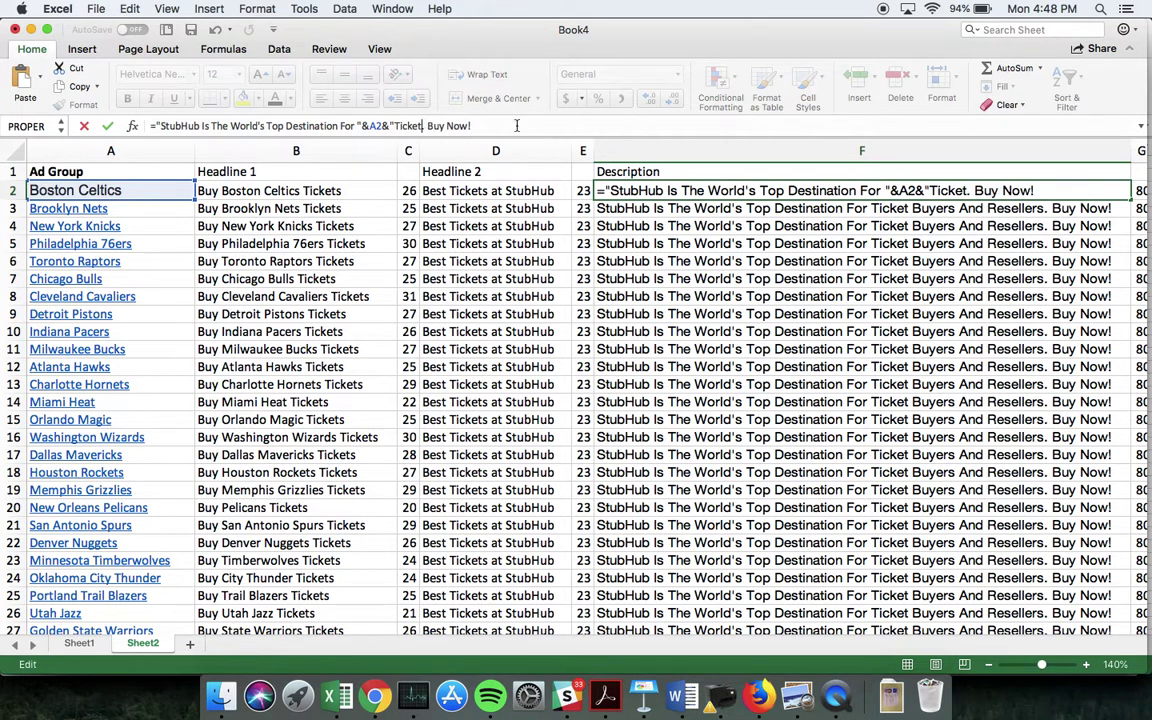
text(s")
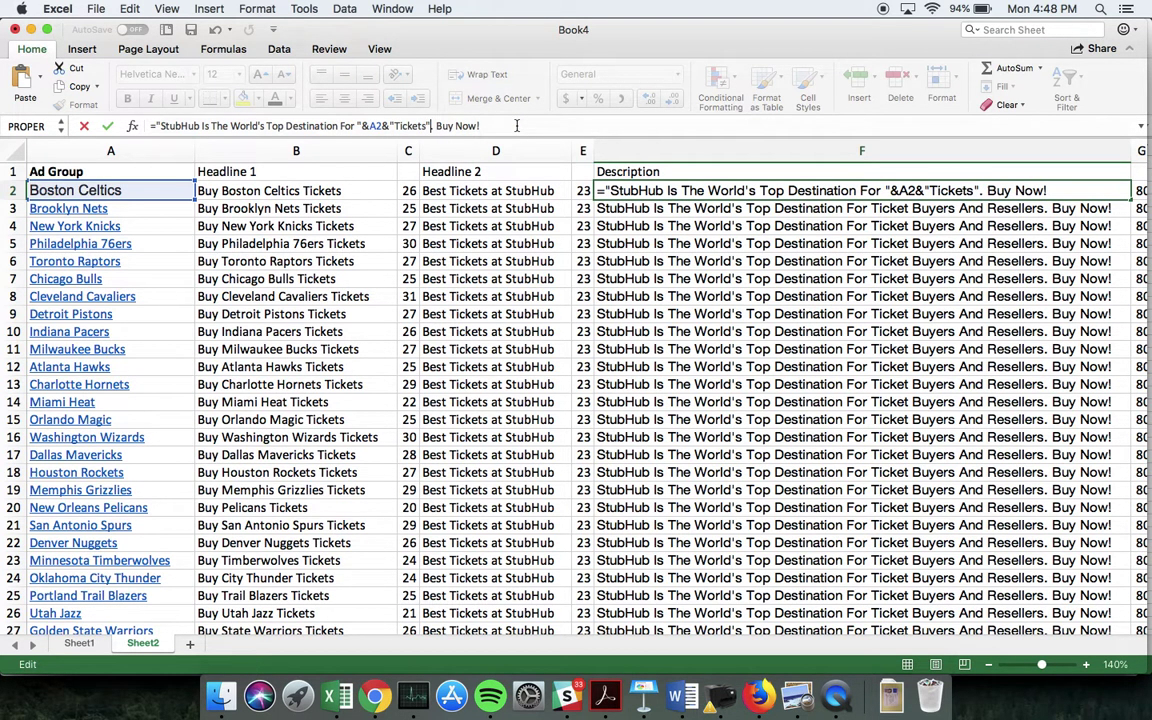
key(Return)
key(Return)
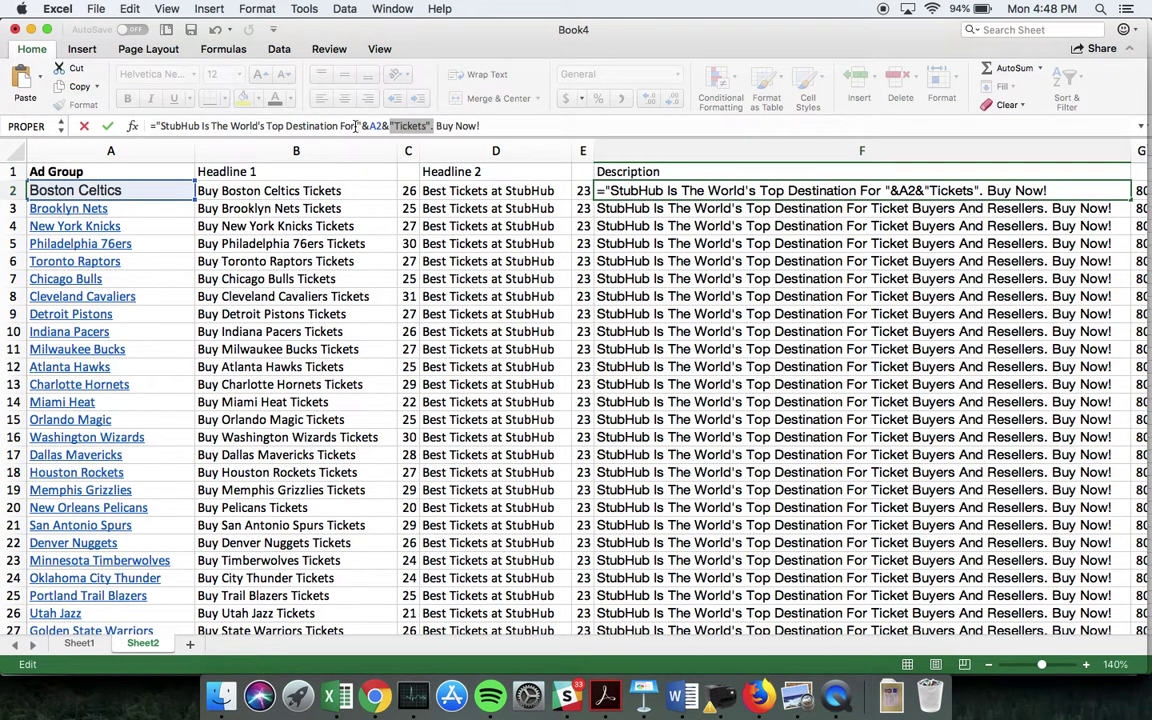
click(393, 126)
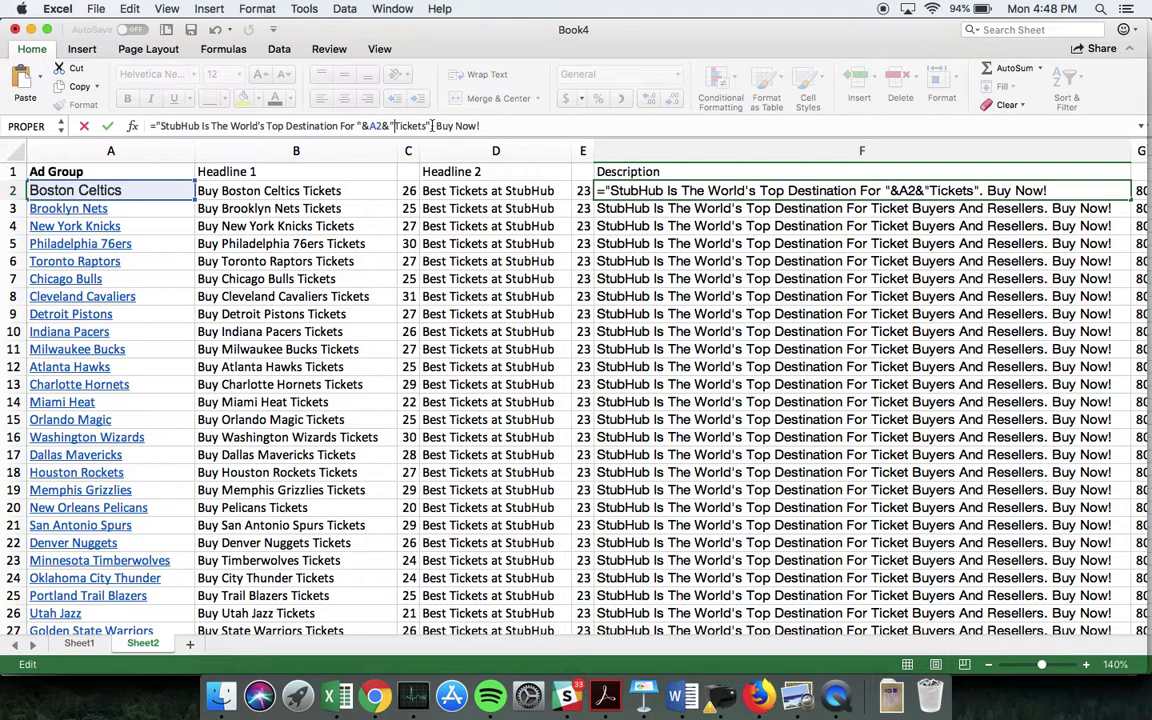
key(BackSpace)
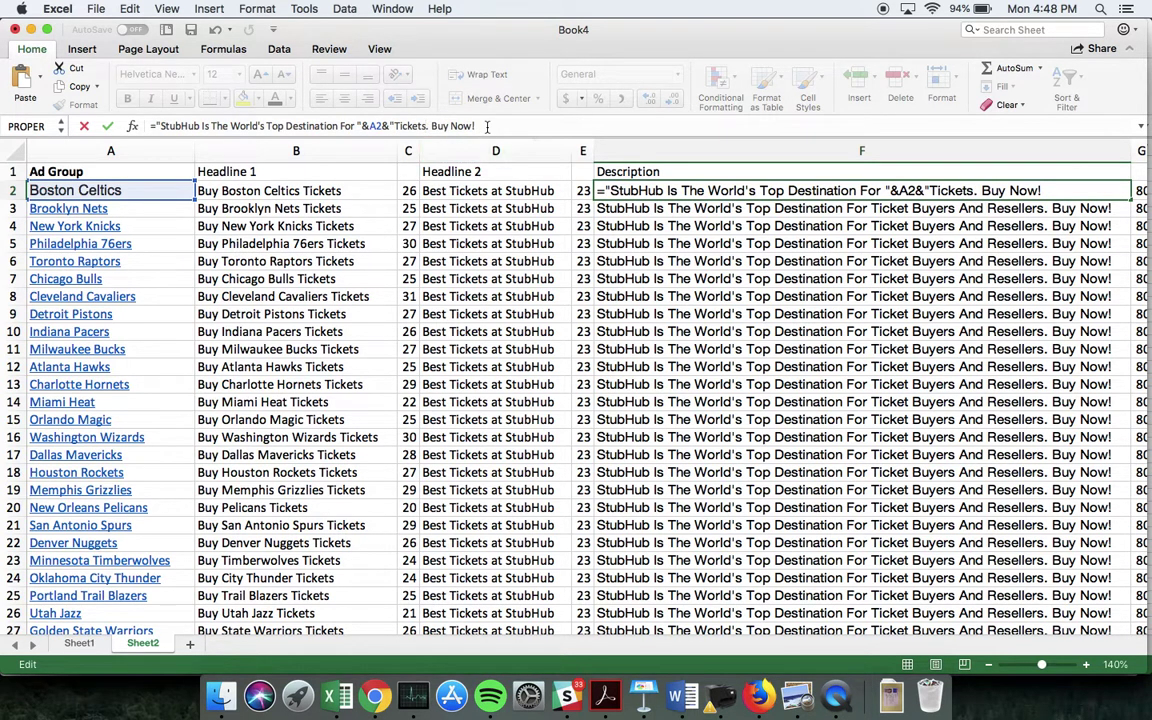
key(Return)
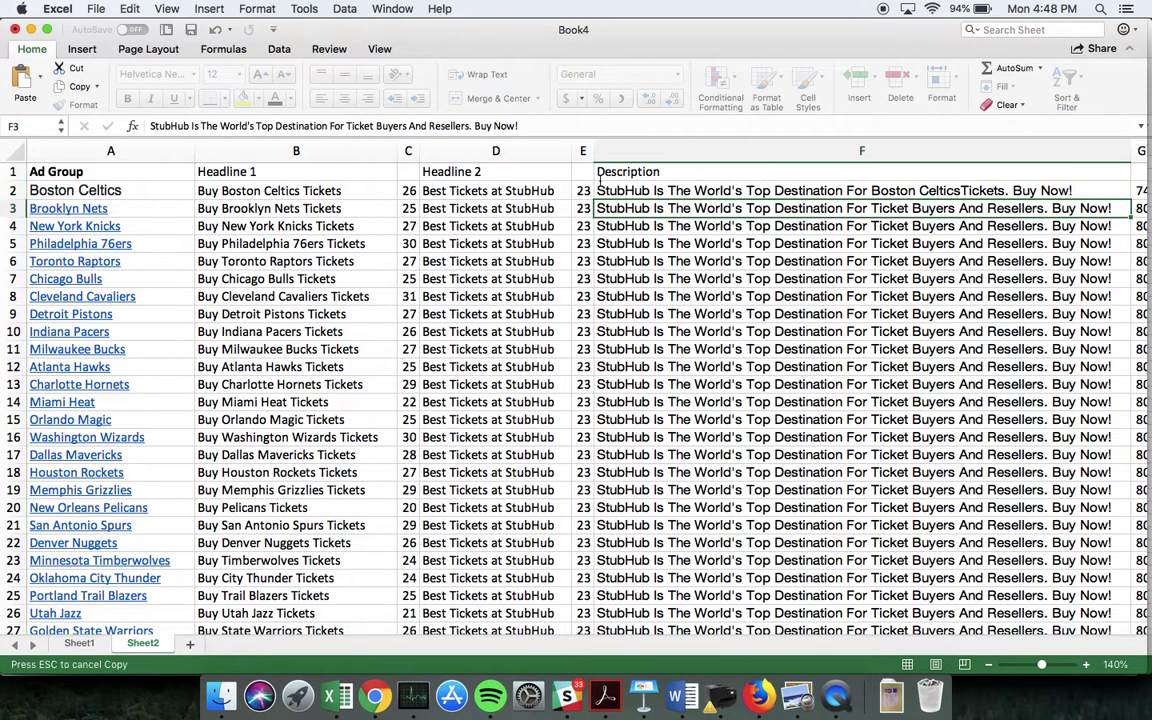
Add a space before "Tickets" in the F2 description formula.
scroll(787, 228, right, 3)
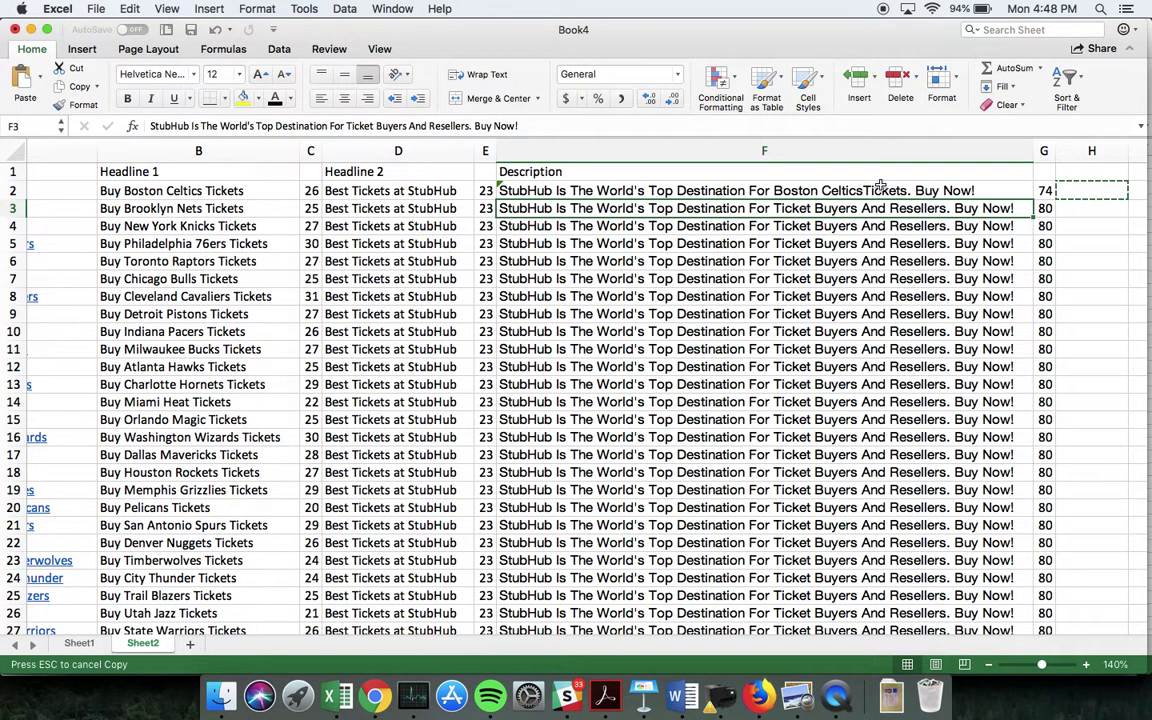
click(861, 186)
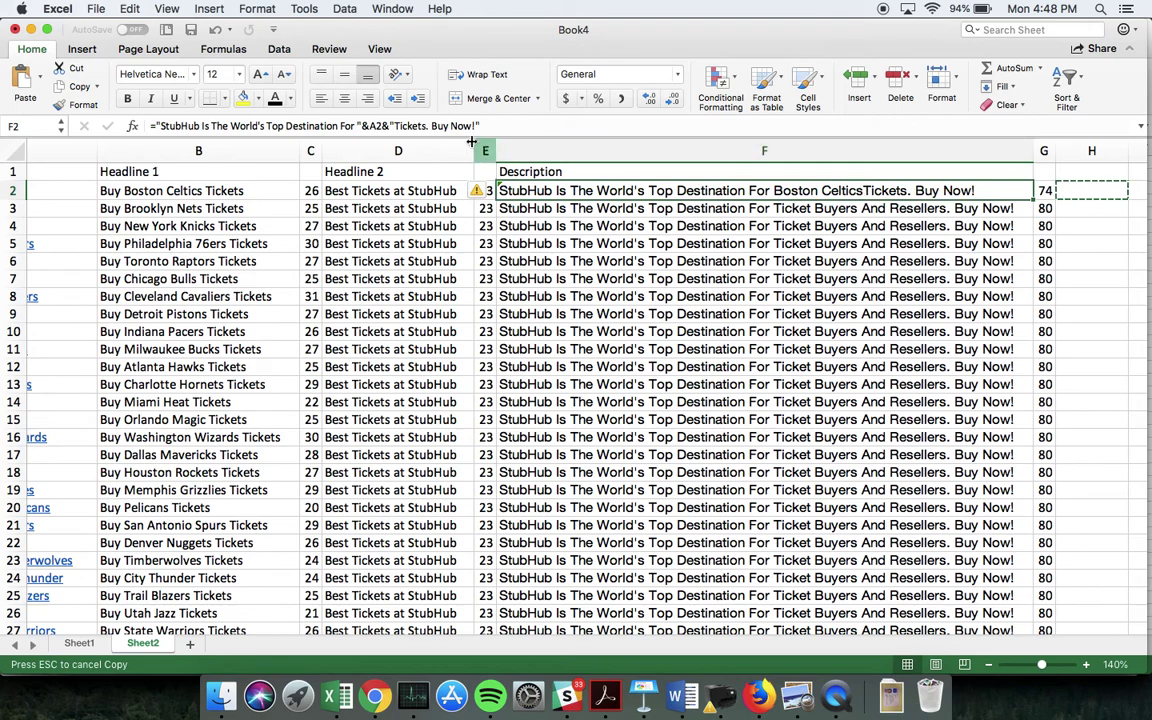
click(397, 126)
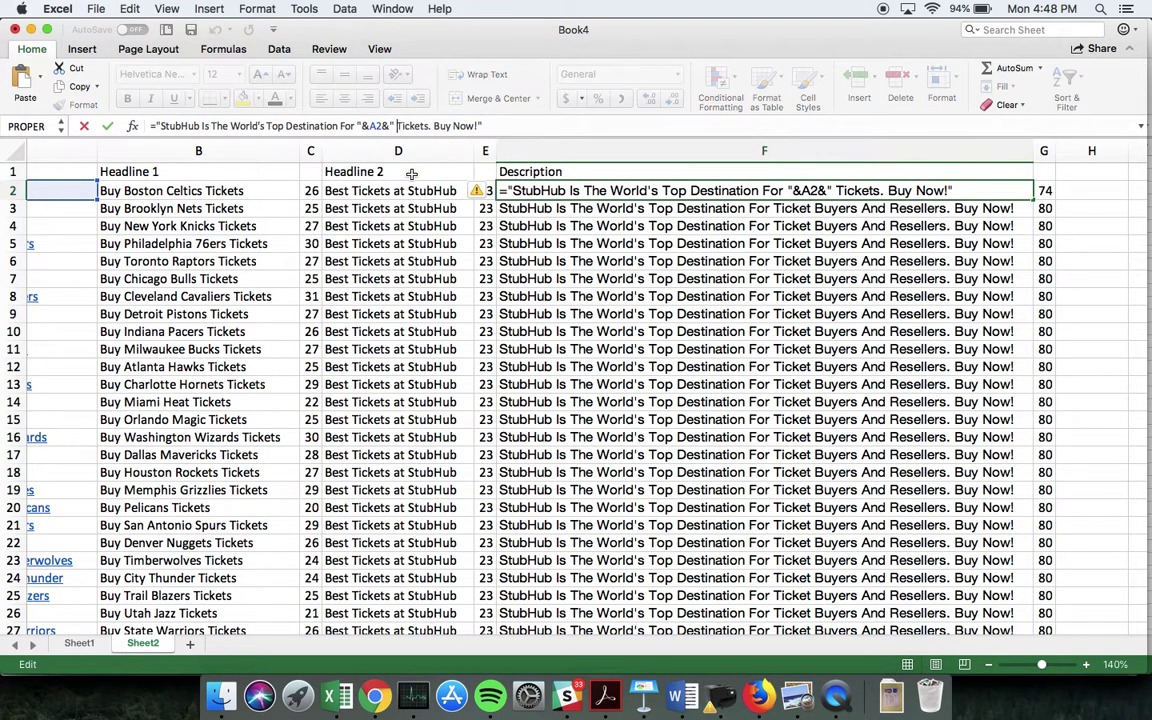
key(Return)
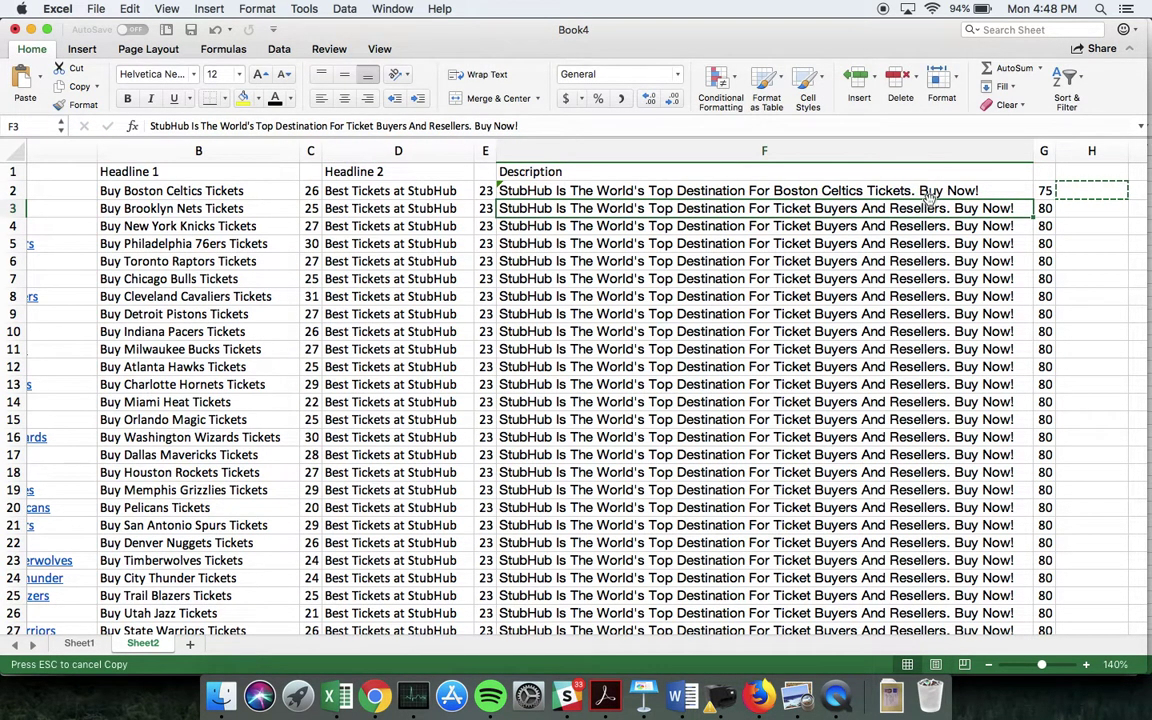
Fill the F2 description formula down to row 31 for all teams and review the character counts.
click(931, 195)
double_click(1035, 199)
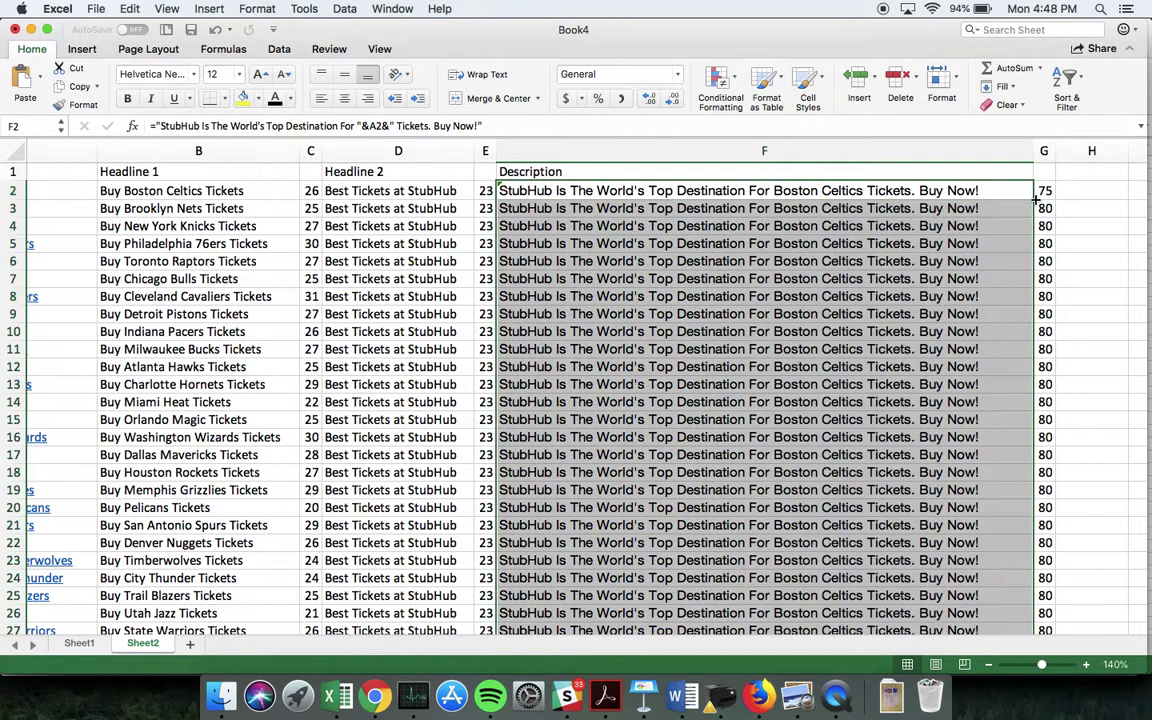
scroll(895, 228, down, 6)
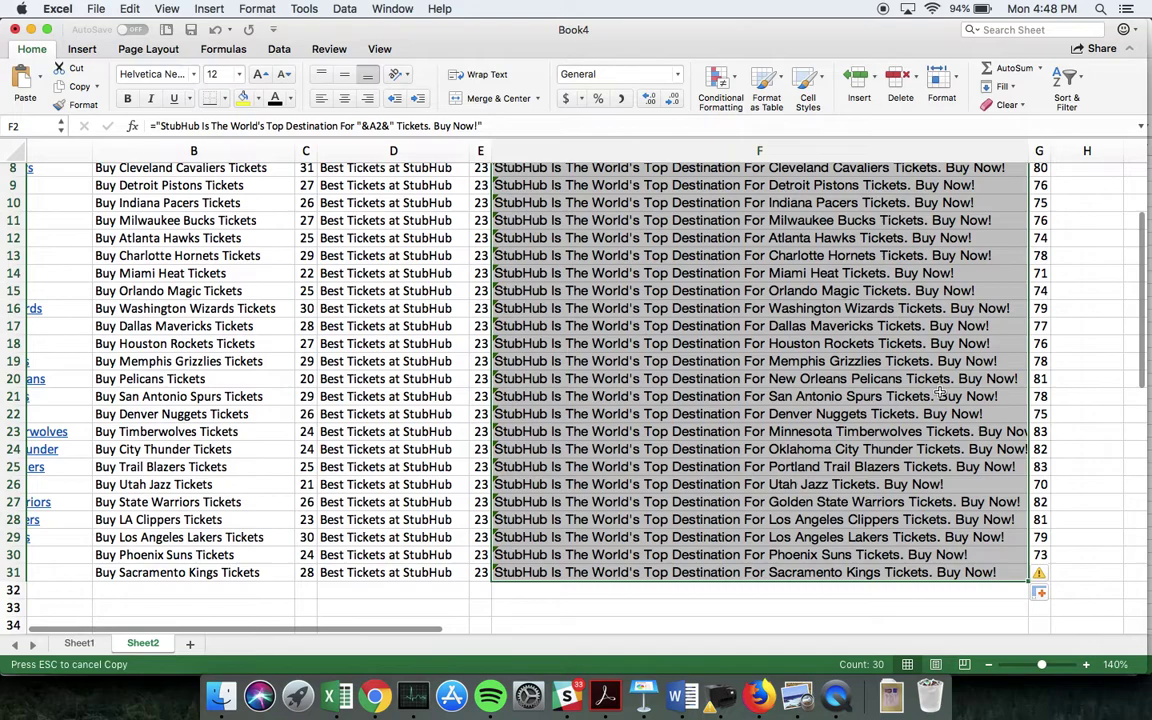
Replace the description formulas in F2:F31 with their static values using Paste Special.
scroll(940, 393, up, 7)
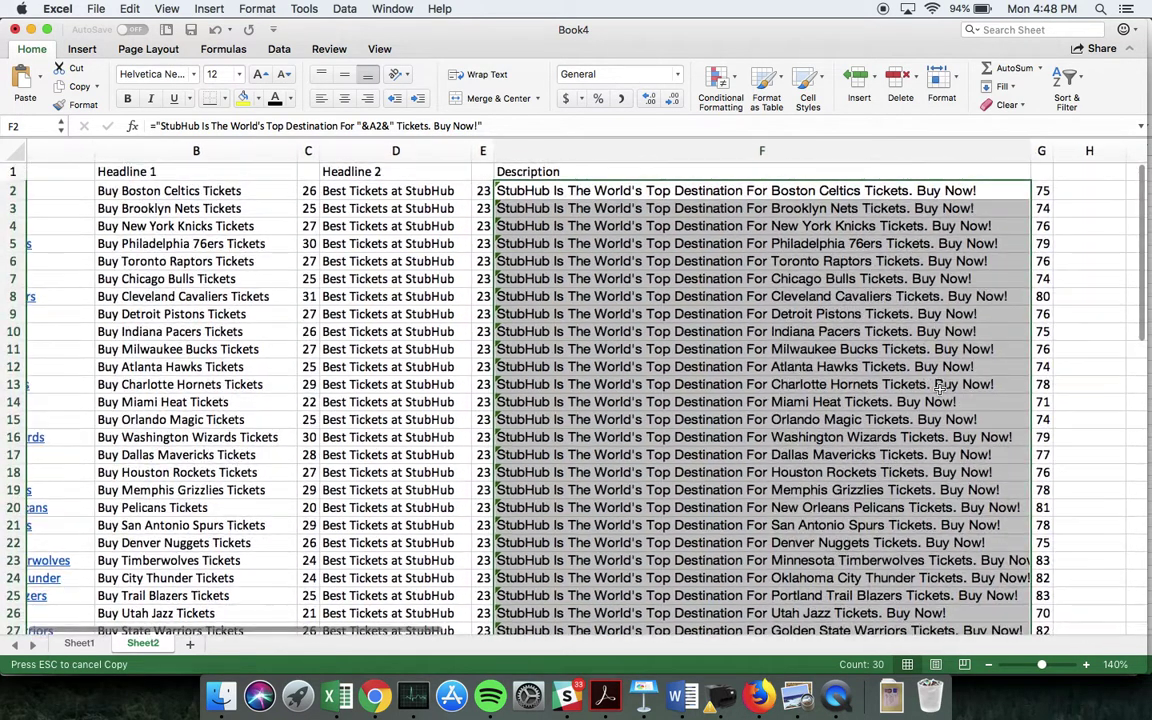
click(744, 192)
key(super+shift+Down)
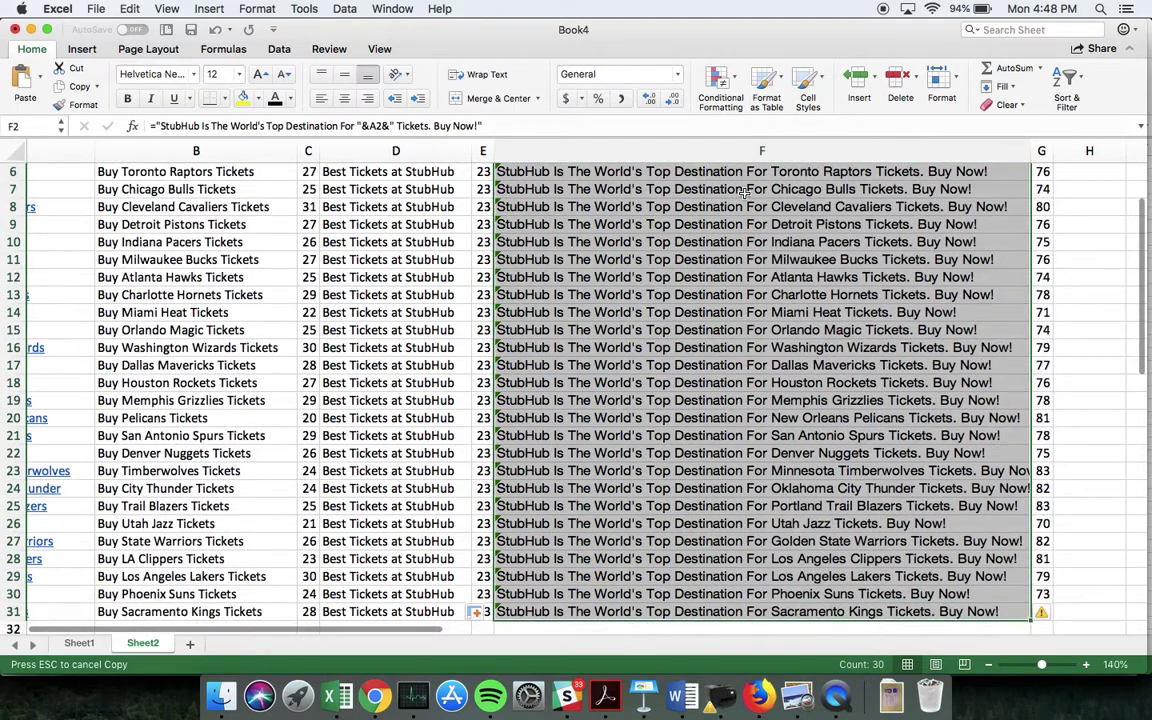
key(super+c)
key(super+Up)
right_click(745, 197)
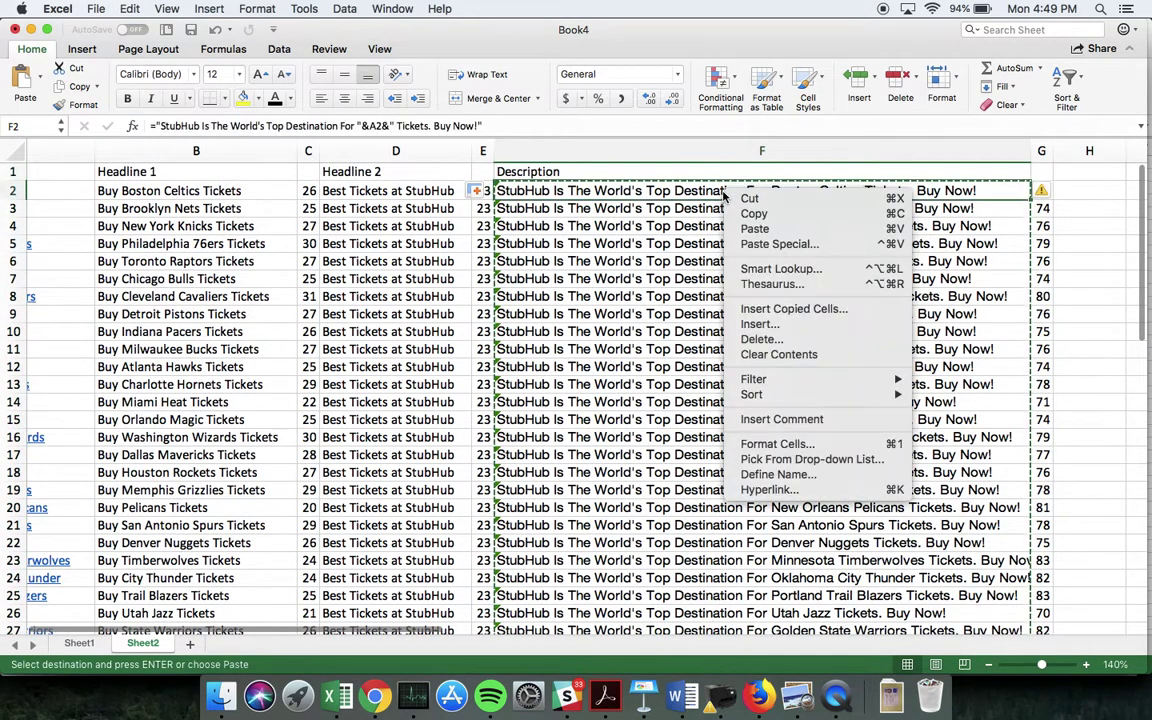
click(771, 242)
click(657, 168)
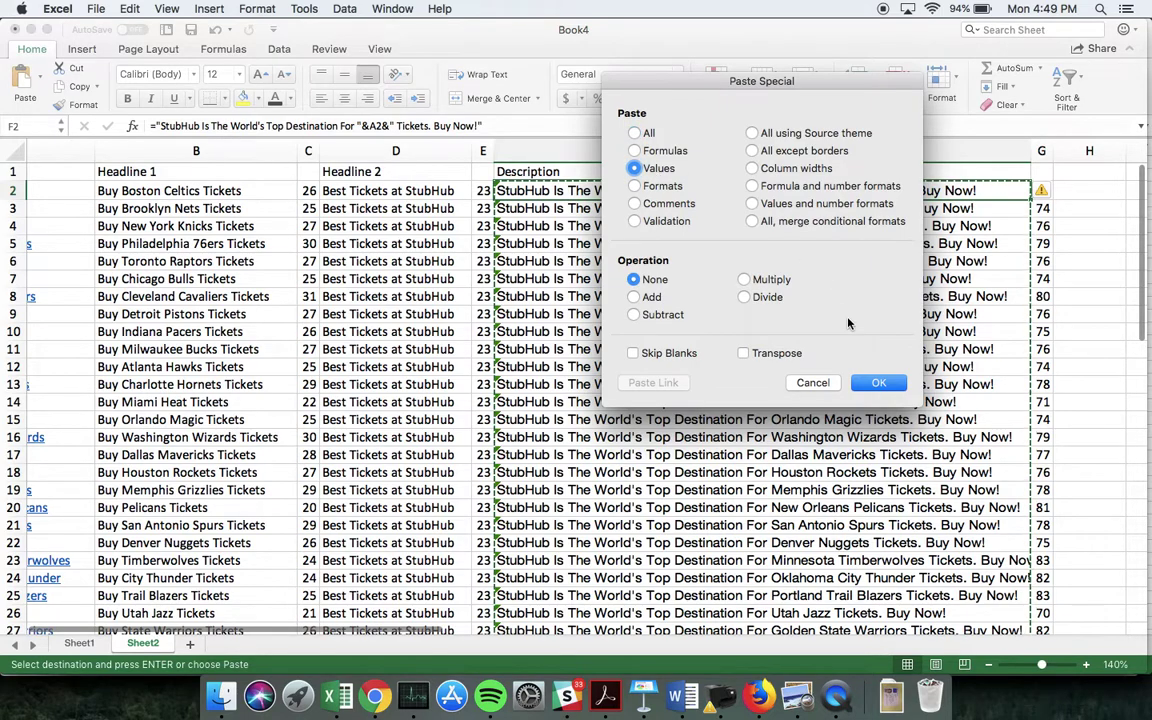
click(878, 383)
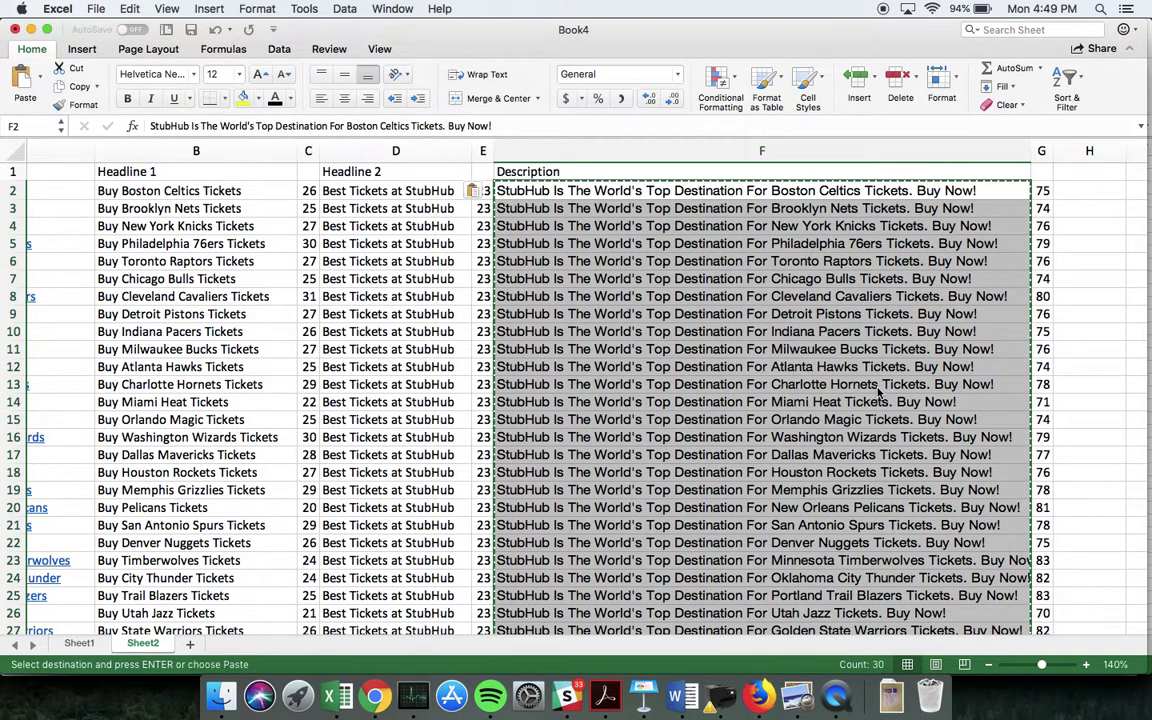
Try to shorten the New Orleans Pelicans description in F20 by removing ". Buy Now!" from its end.
double_click(826, 507)
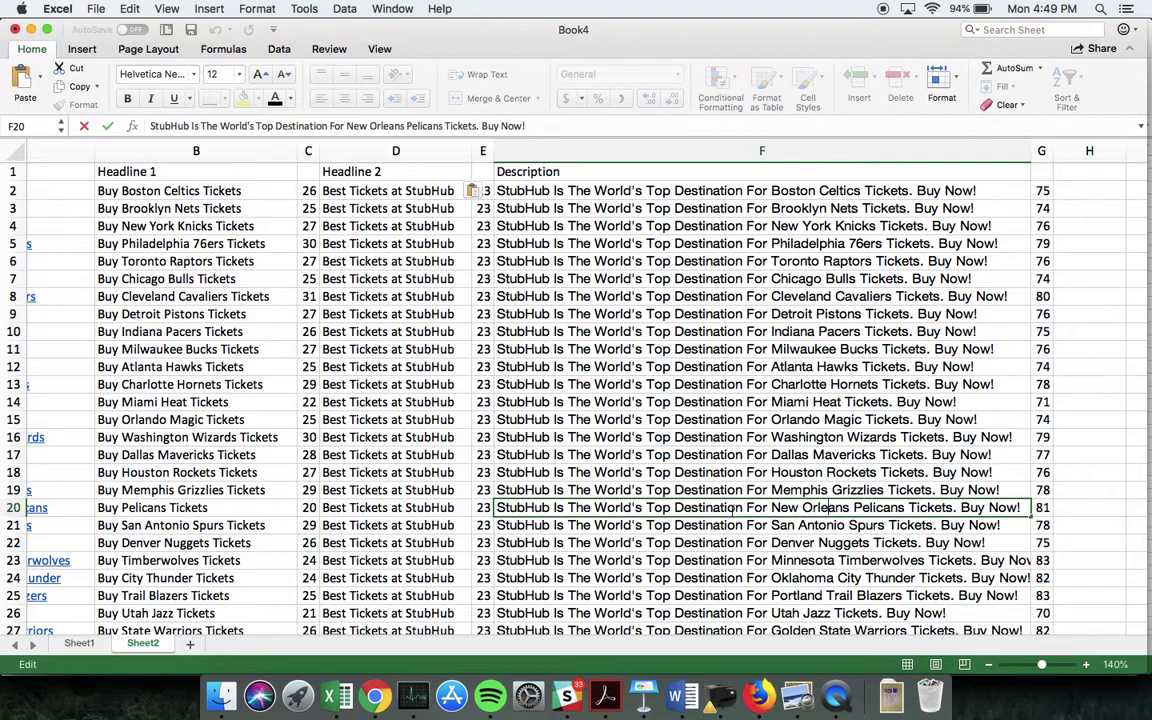
double_click(968, 509)
click(962, 509)
drag(961, 508, 989, 508)
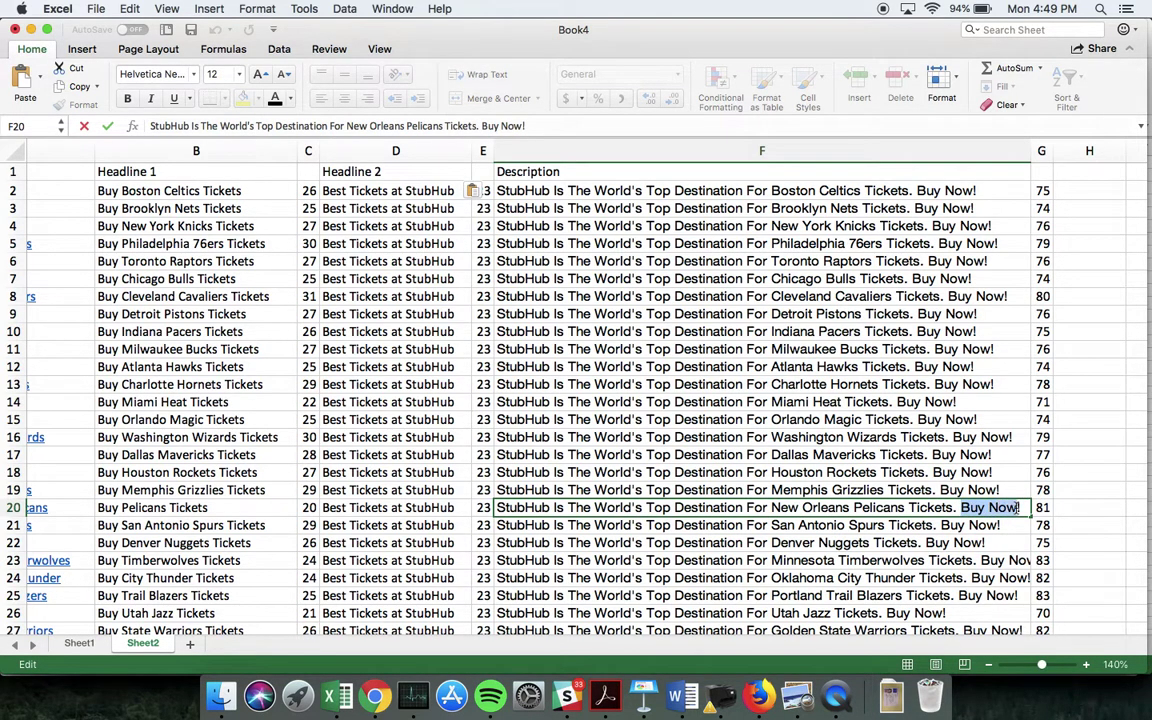
key(BackSpace)
key(BackSpace)
key(BackSpace)
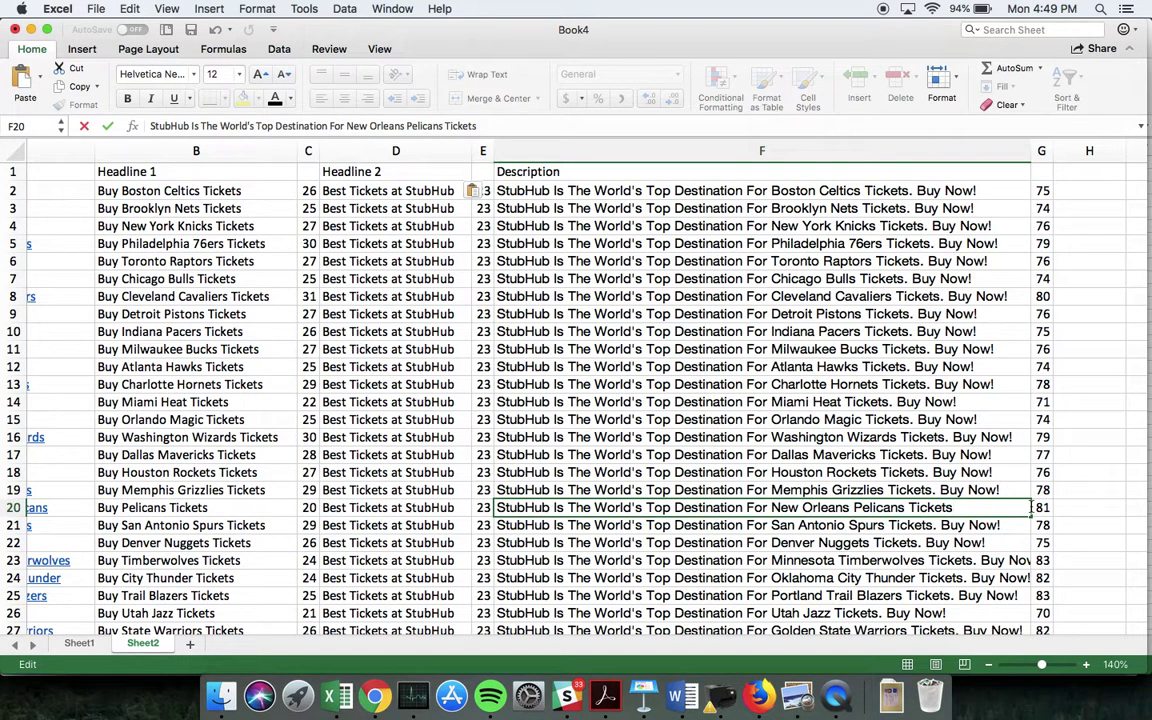
key(Return)
key(super+z)
Remove only the exclamation mark from the end of the New Orleans Pelicans description in F20.
key(super+c)
double_click(1020, 508)
key(BackSpace)
key(Return)
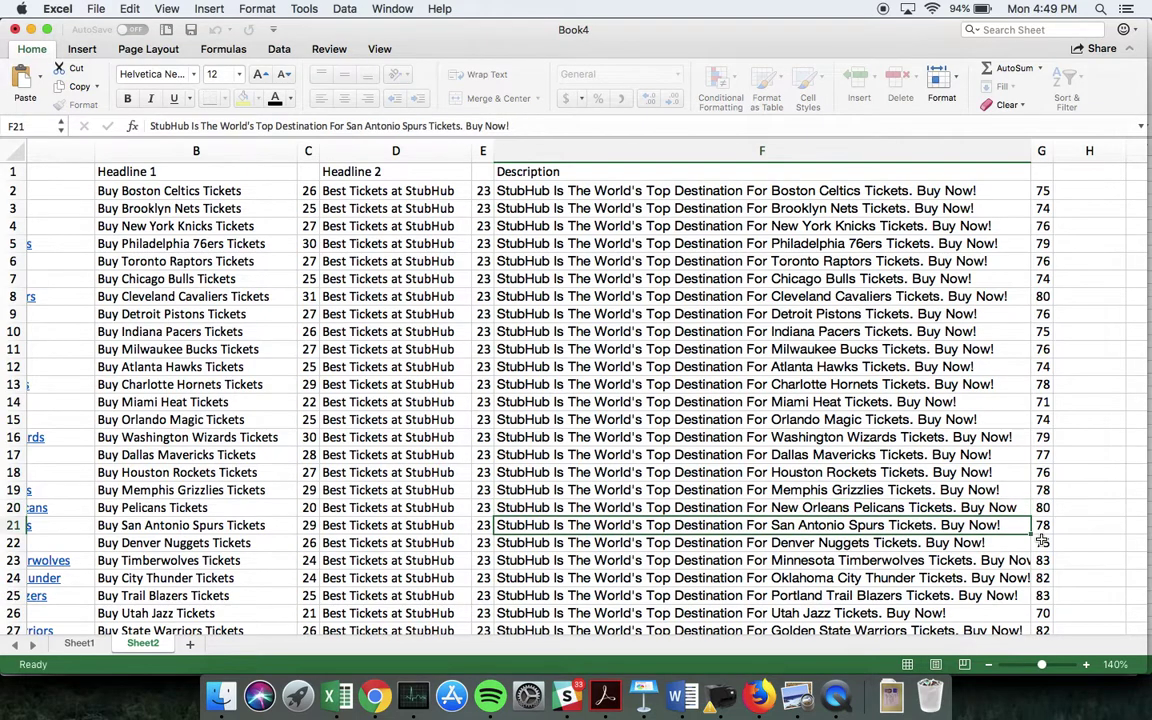
Remove the exclamation mark from the end of the Los Angeles Clippers description in F28.
key(super+c)
scroll(1030, 535, down, 3)
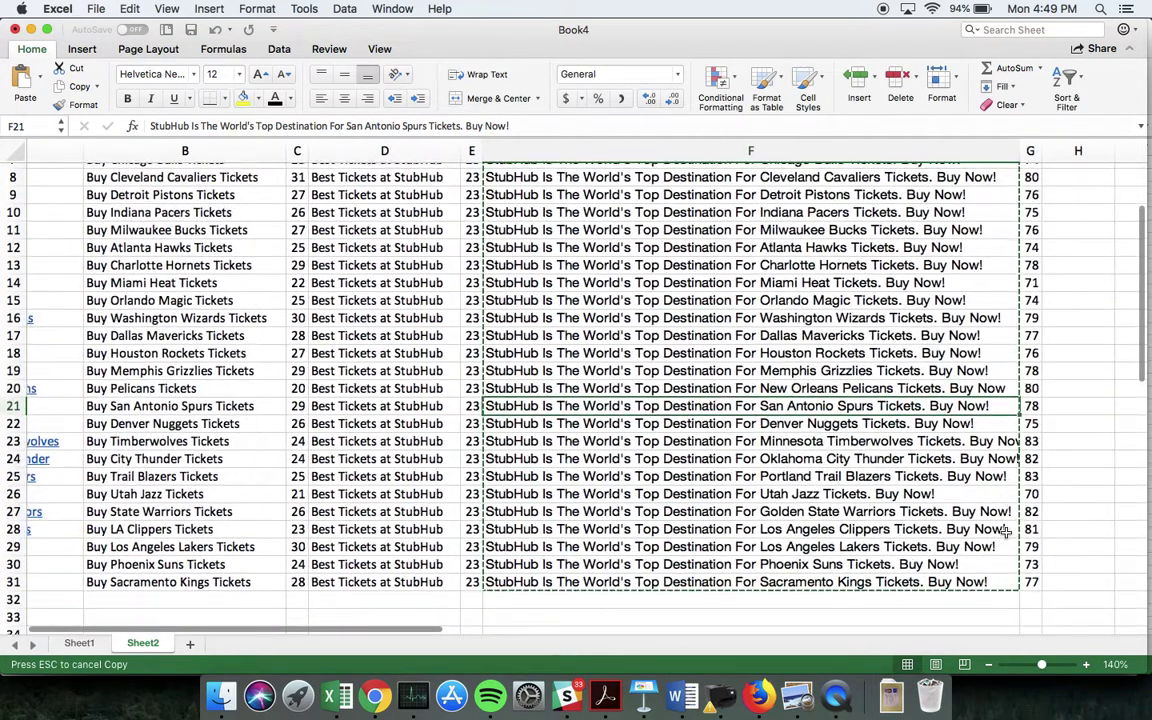
double_click(1007, 530)
key(Return)
Shorten the Golden State Warriors description in F27 so it ends at "Tickets", without ". Buy Now!".
click(977, 511)
double_click(980, 511)
drag(952, 511, 1020, 511)
key(BackSpace)
key(BackSpace)
key(Return)
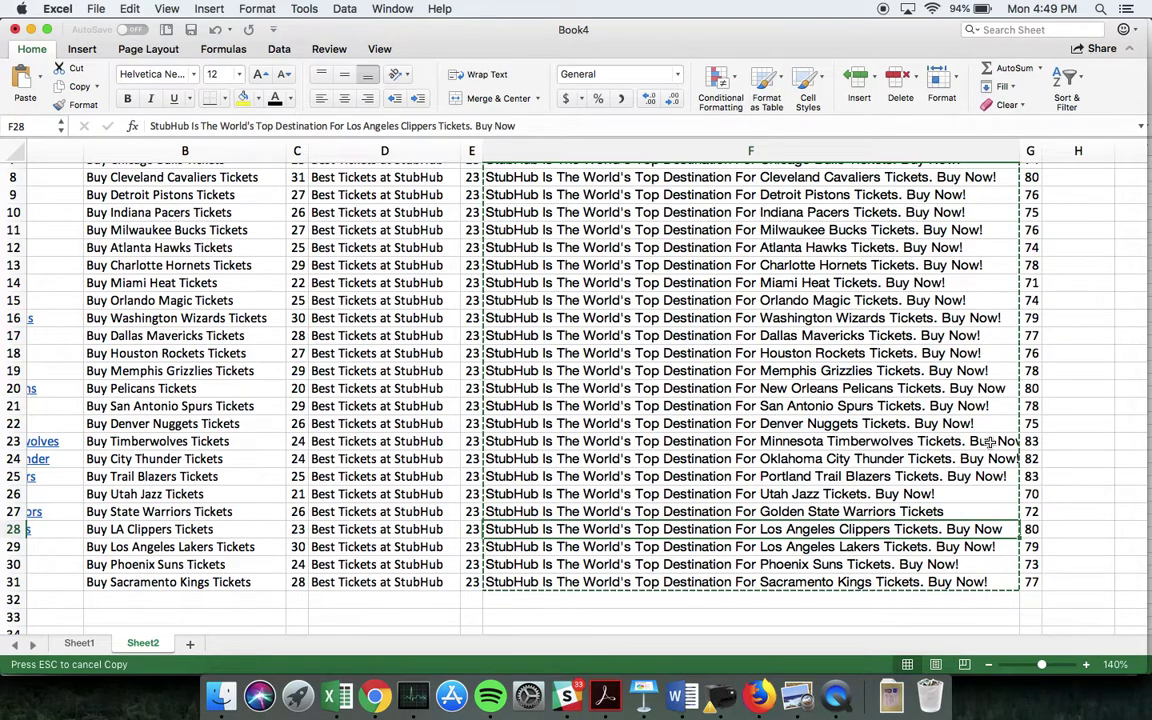
Replace "buy now!" with nothing in the Timberwolves, Thunder and Trail Blazers descriptions in F23:F25.
drag(990, 441, 984, 478)
key(ctrl+h)
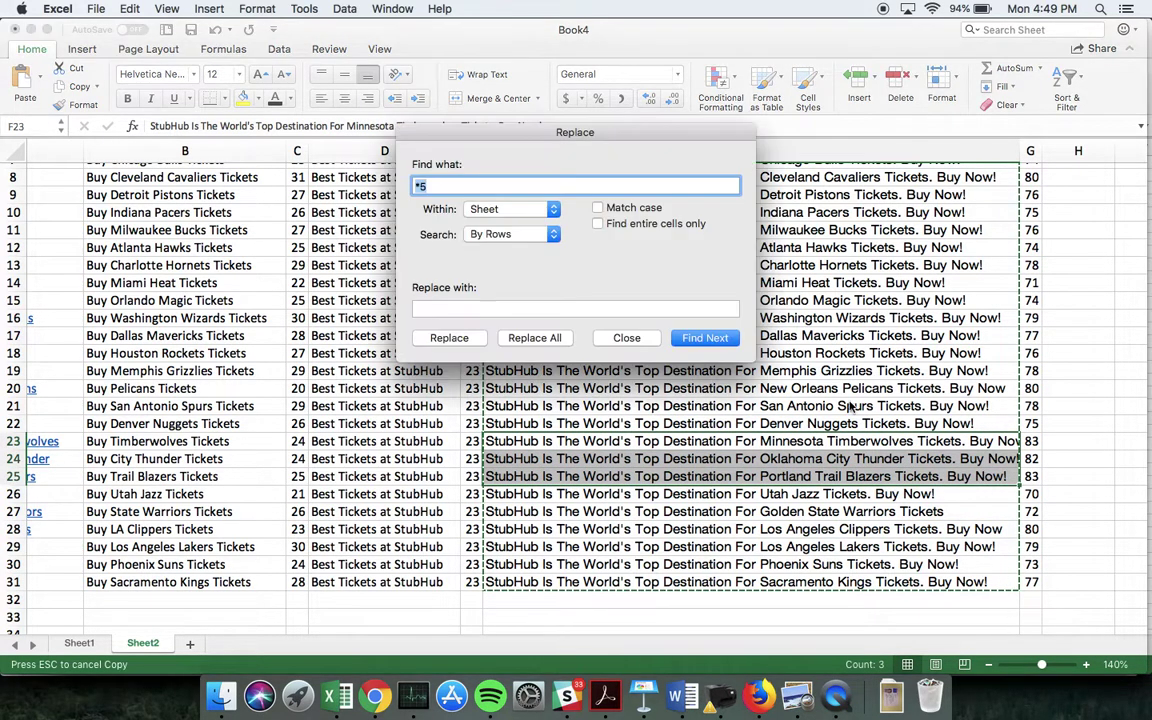
key(BackSpace)
click(530, 337)
key(Return)
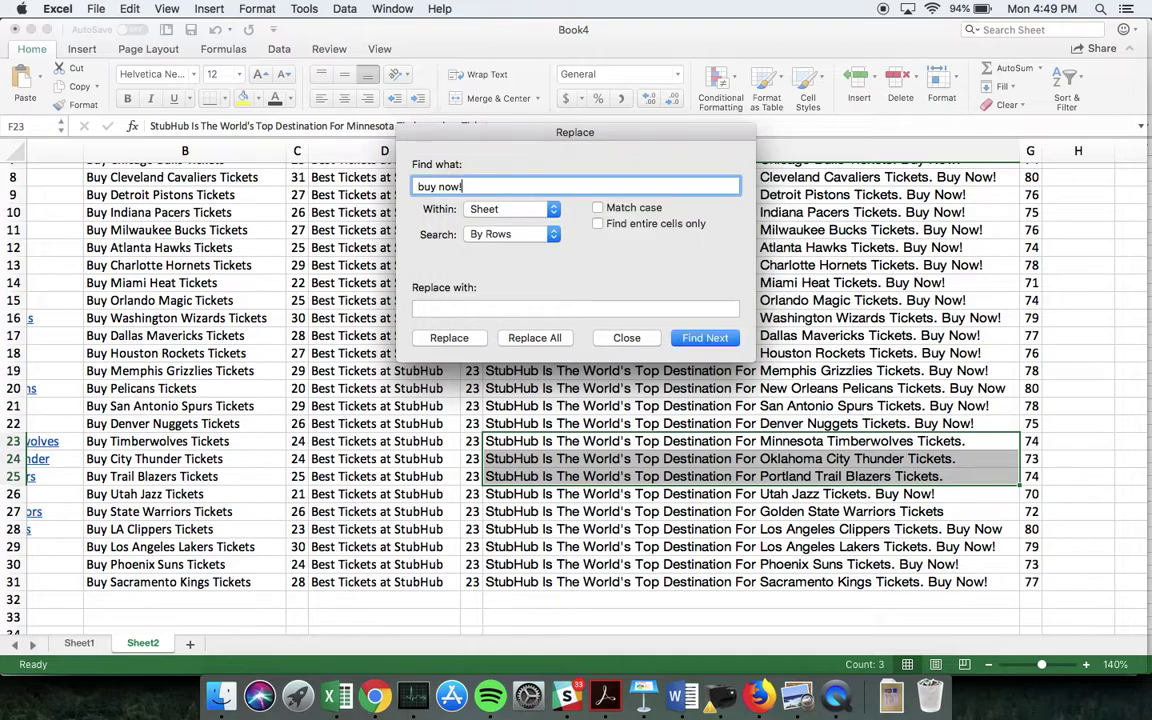
click(626, 337)
Review the ad groups, headlines, descriptions and their character counts across all teams.
scroll(945, 443, up, 3)
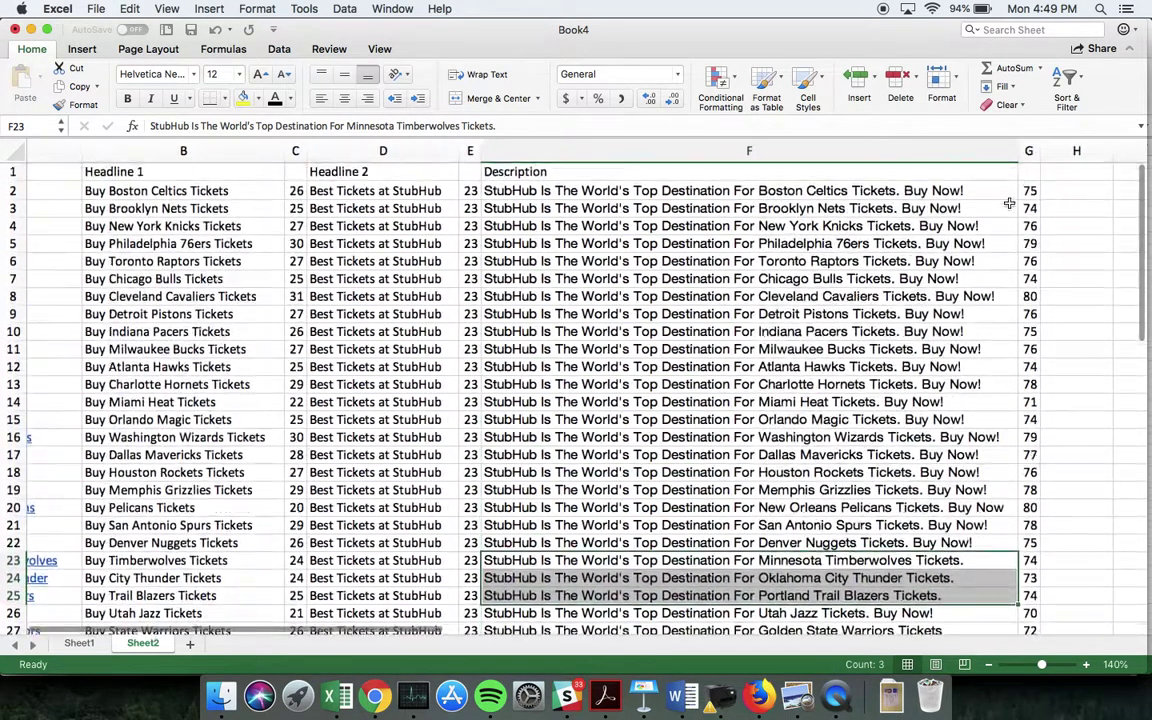
scroll(1031, 425, down, 4)
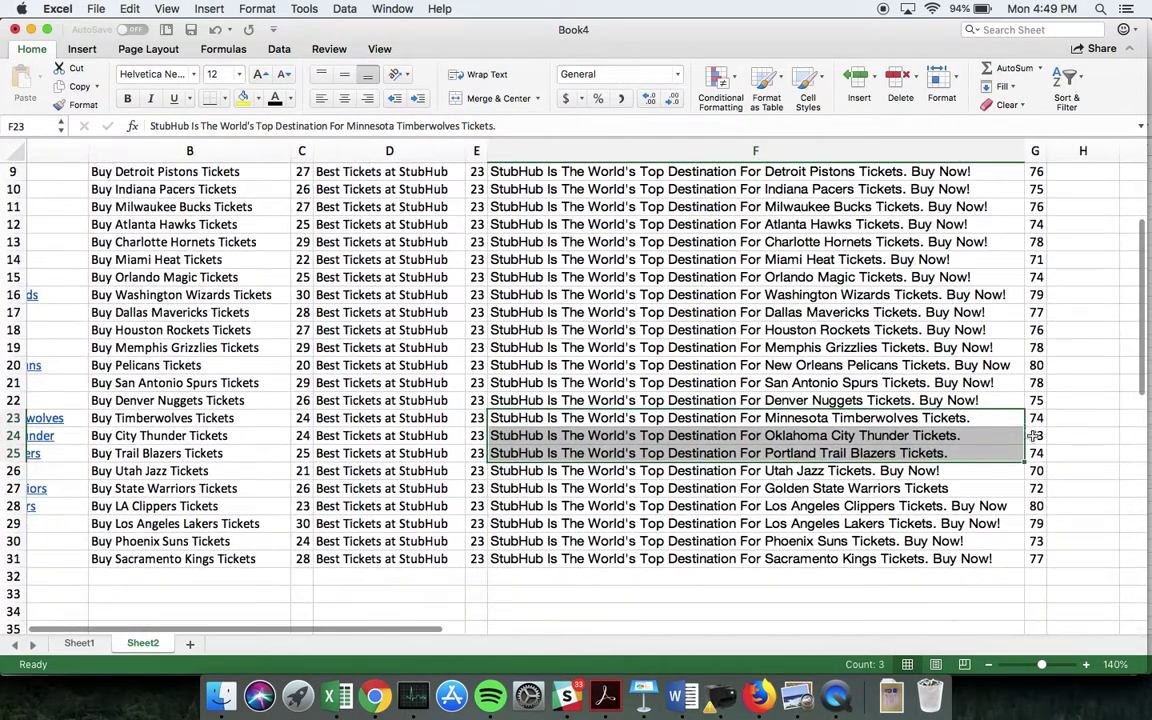
scroll(1031, 425, up, 5)
scroll(882, 368, left, 3)
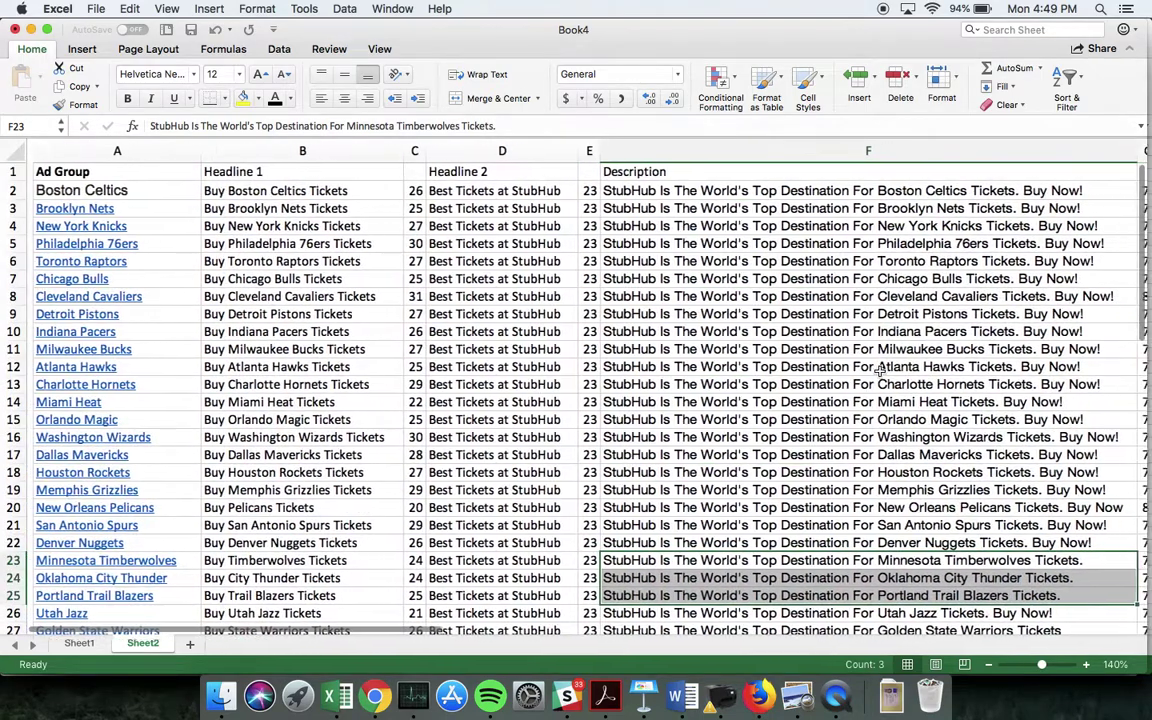
click(676, 318)
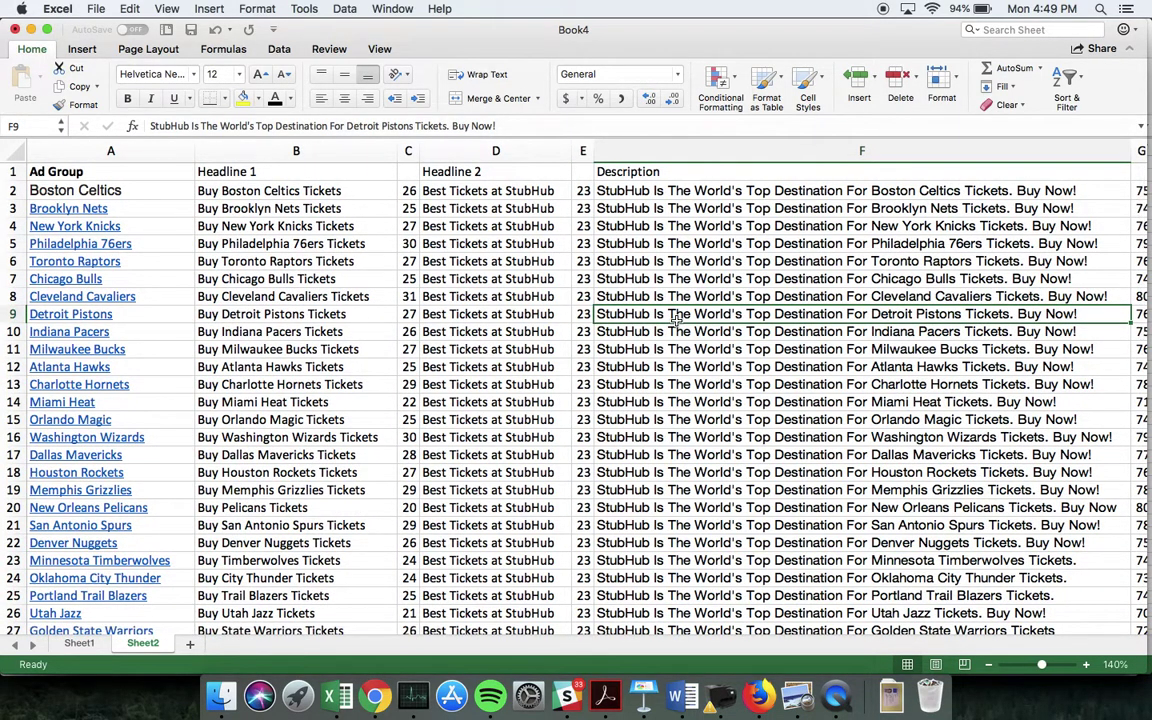
scroll(676, 318, right, 3)
scroll(640, 340, left, 3)
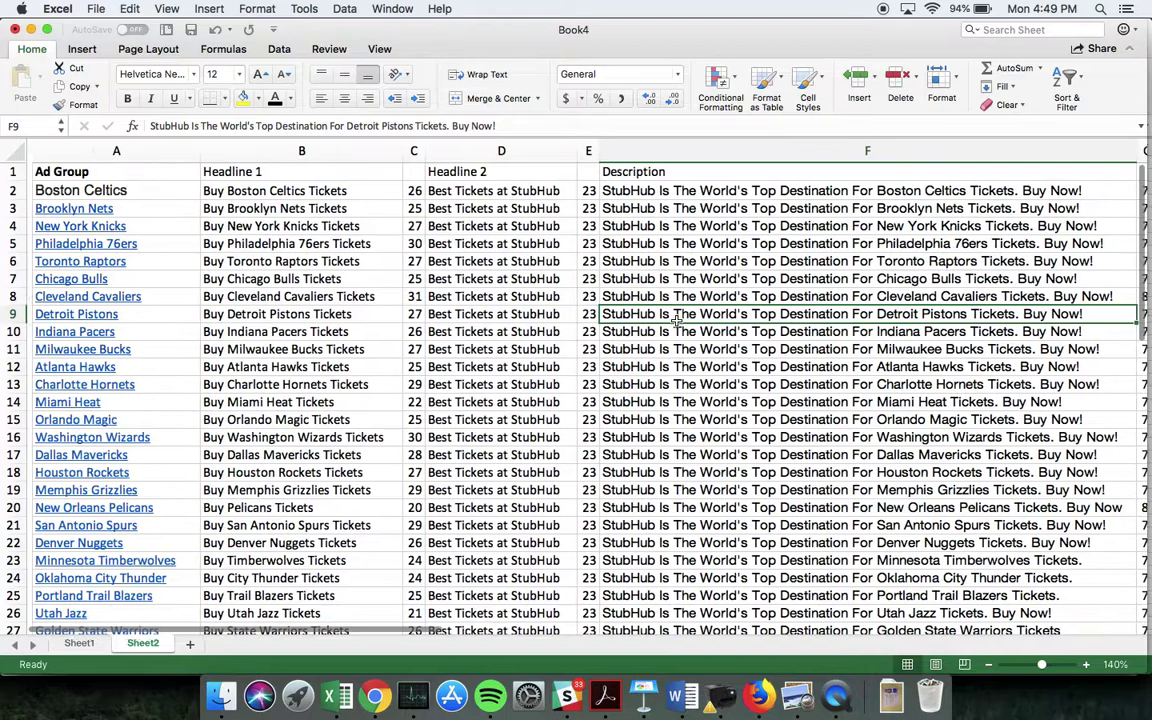
Switch to the "Excel Skills Lesson New" document in Word and view the Text Editing Tools and Pivot Tables sections.
key(super+Tab)
key(super+Tab)
key(super+Tab)
key(super+Tab)
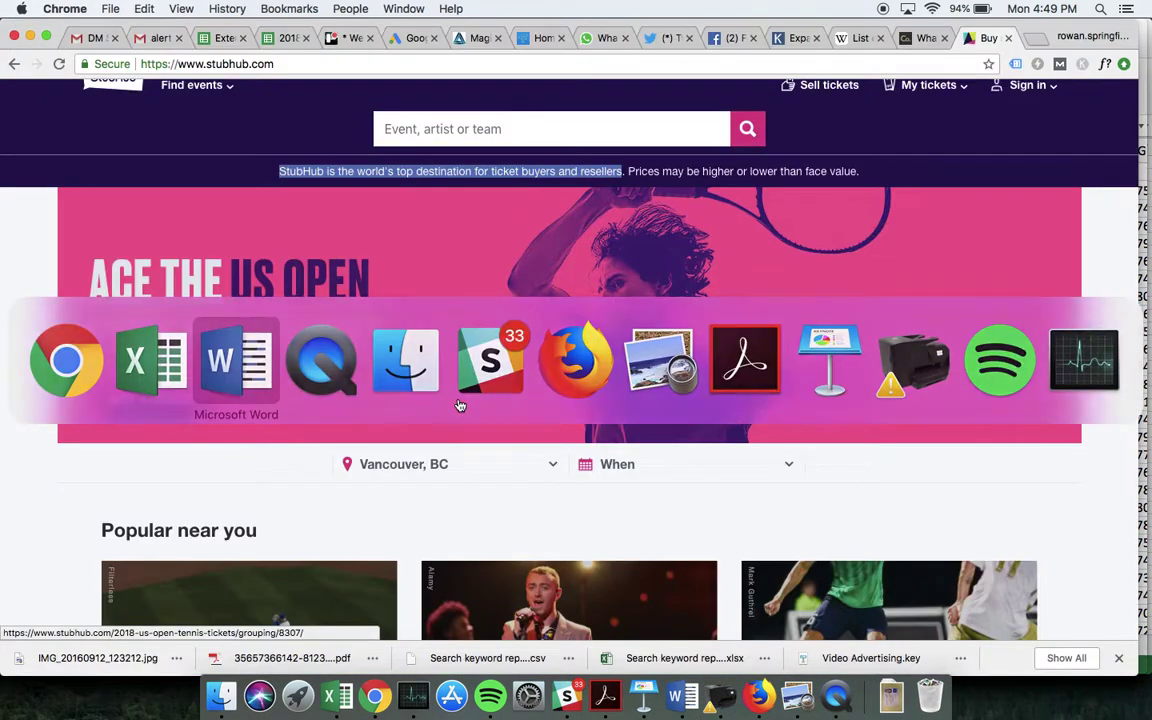
scroll(520, 306, up, 1)
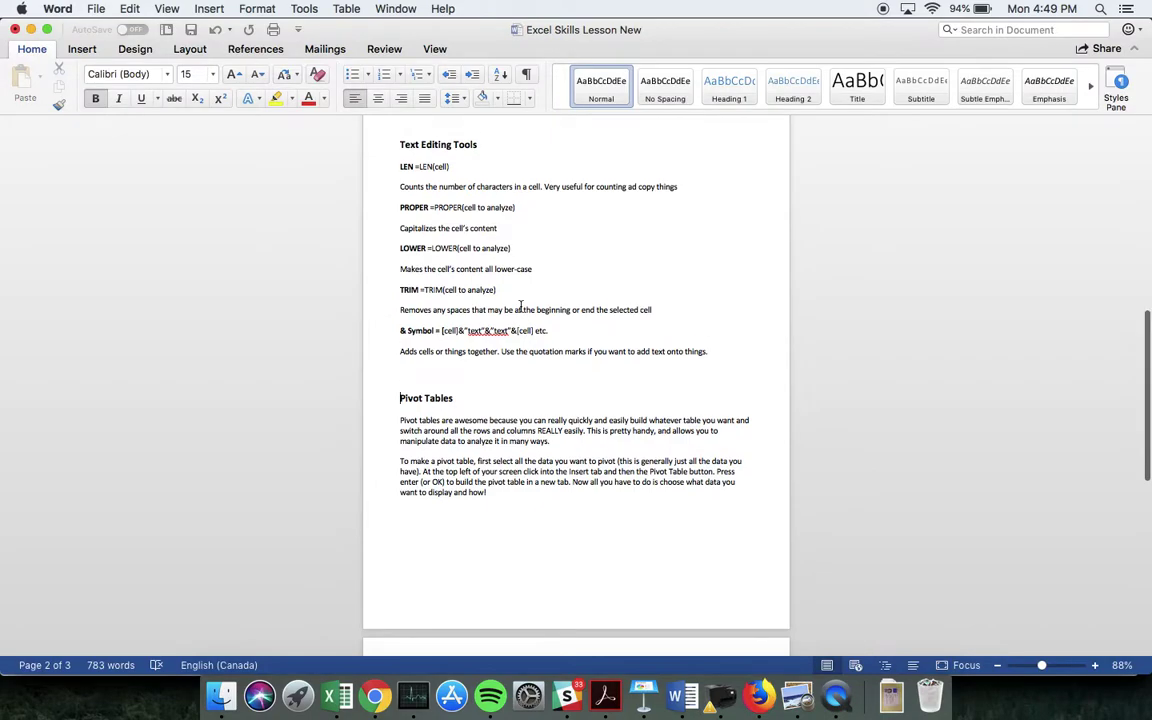